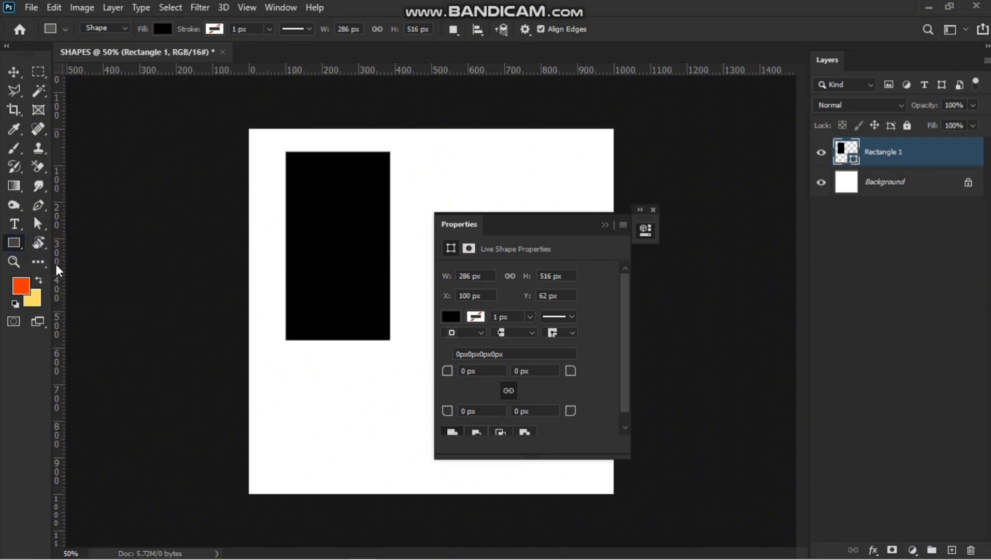
right_click(15, 244)
left_click(57, 274)
left_click_drag(402, 156, 490, 262)
left_click(610, 225)
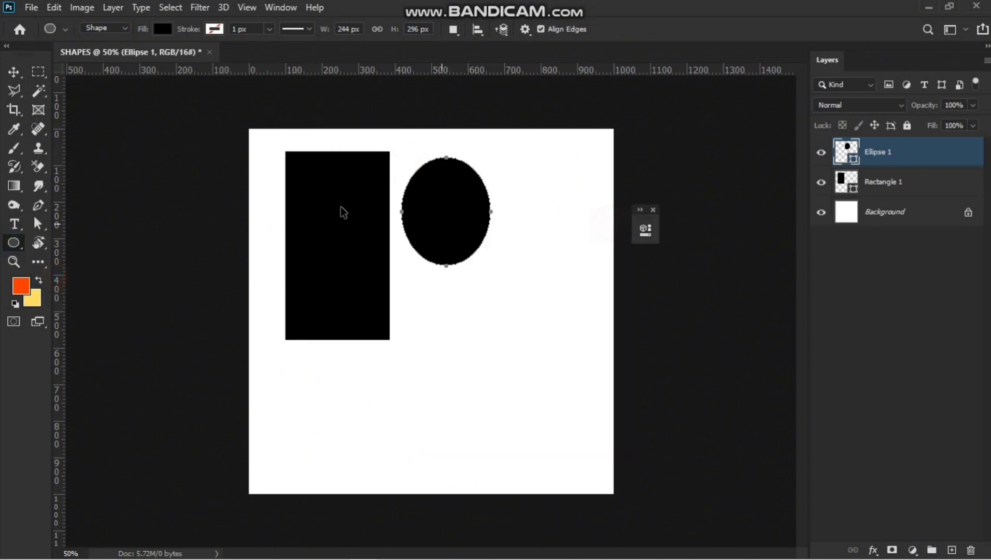
key("ctrl+z")
Draw a circle about 292 px across to the right of the black rectangle.
left_click_drag(429, 173, 535, 284)
left_click(14, 74)
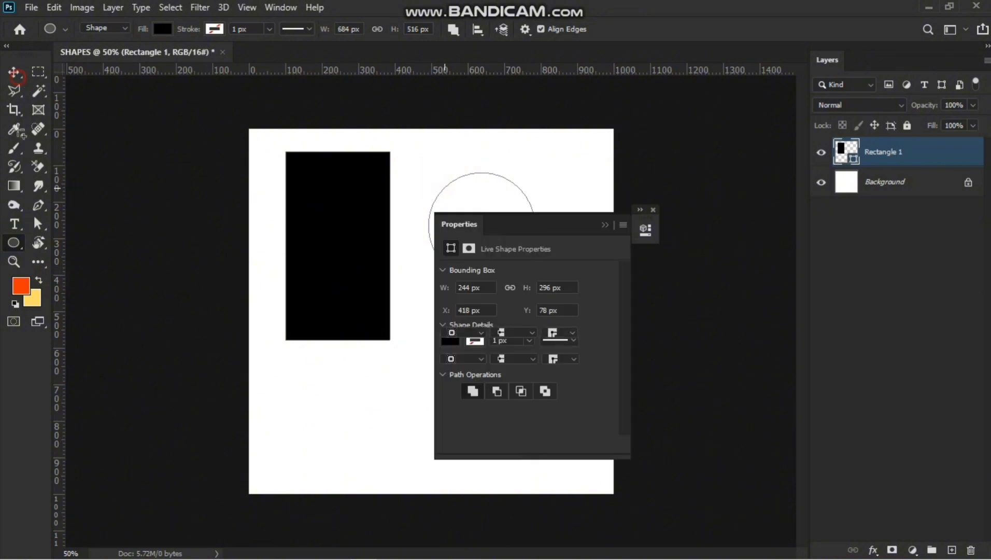
right_click(16, 242)
left_click(55, 248)
right_click(20, 242)
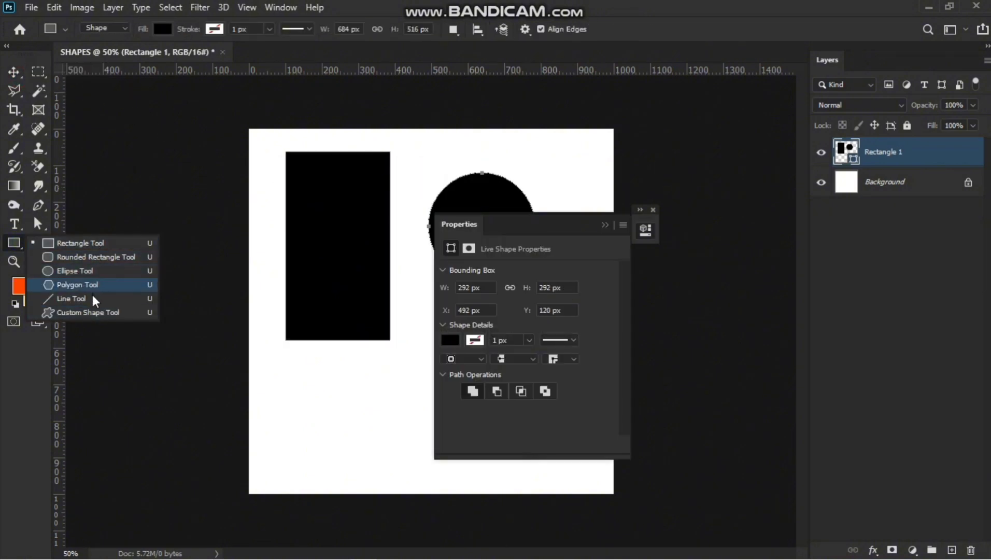
left_click(91, 313)
left_click(607, 226)
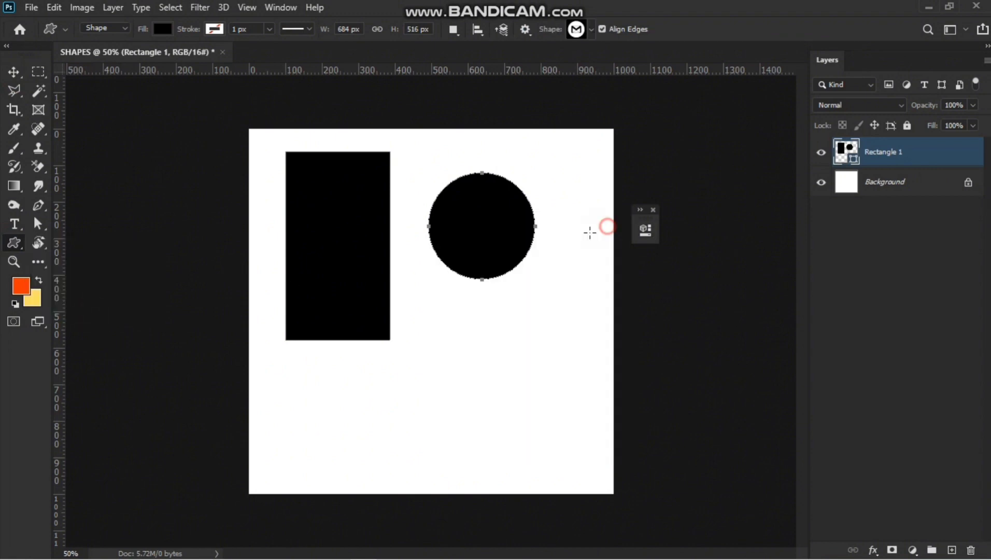
left_click(400, 344)
left_click(453, 237)
key("ctrl+z")
Create a 684 × 516 px five-point star polygon with smooth corners and 50% indent using the Polygon tool.
left_click_drag(14, 242, 83, 289)
left_click(456, 346)
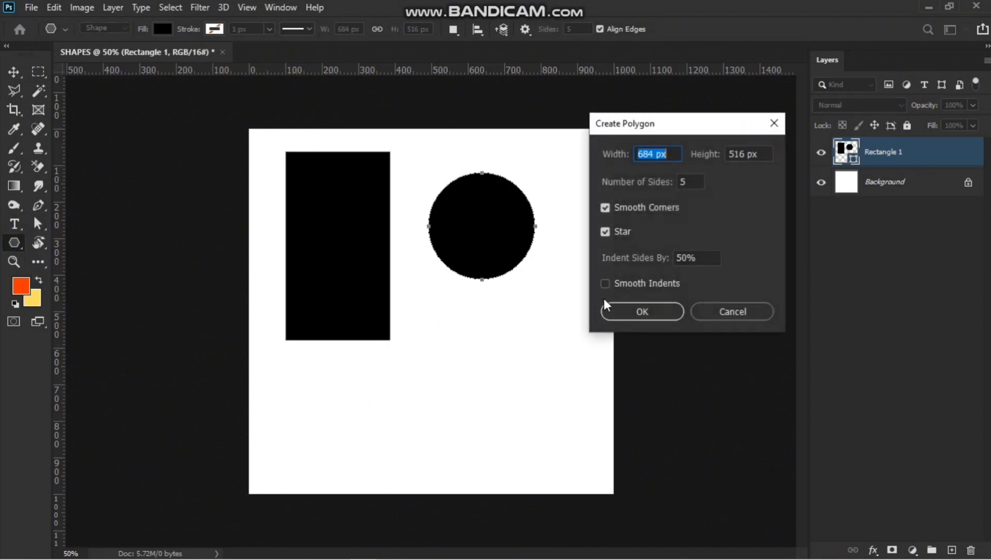
left_click(630, 309)
left_click(14, 72)
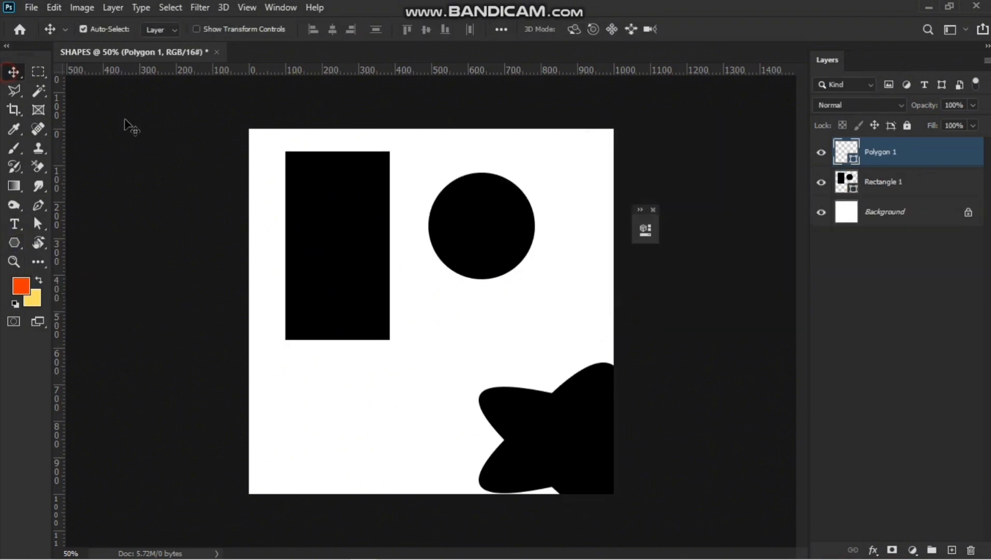
Delete the rectangle and polygon shape layers.
left_click(904, 183, "shift")
key("Delete")
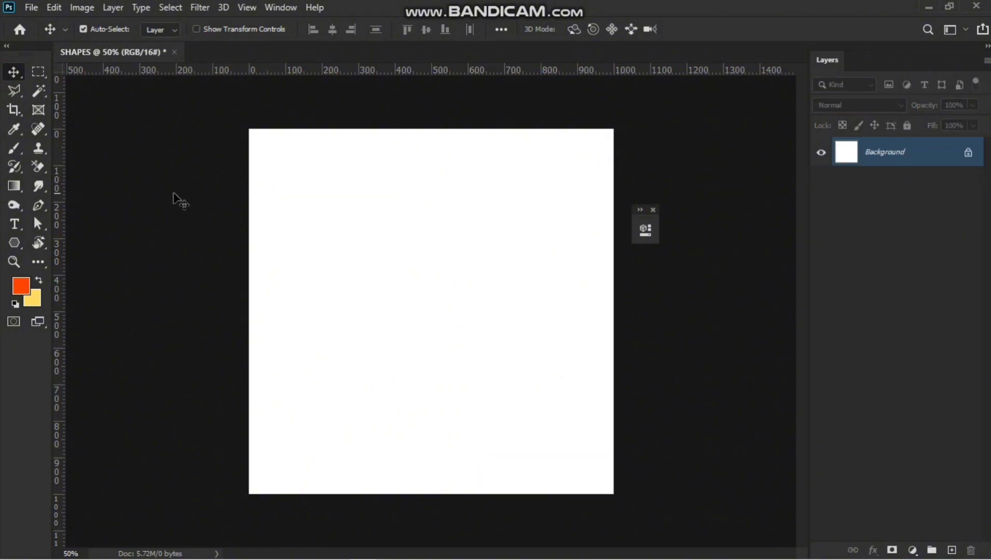
Draw a rectangle about 652 × 676 px on the canvas with the Rectangle tool.
left_click_drag(14, 243, 26, 247)
left_click(36, 245)
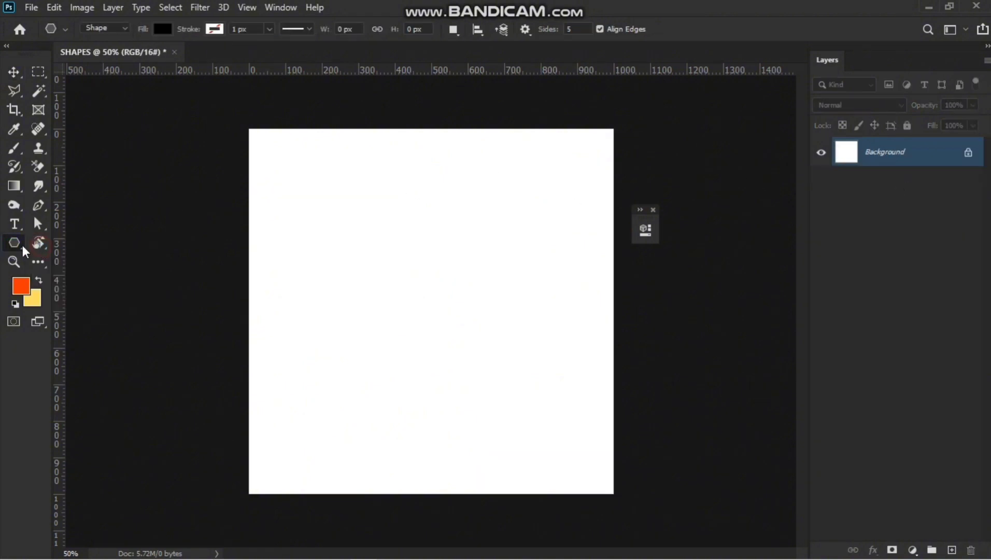
left_click(7, 69)
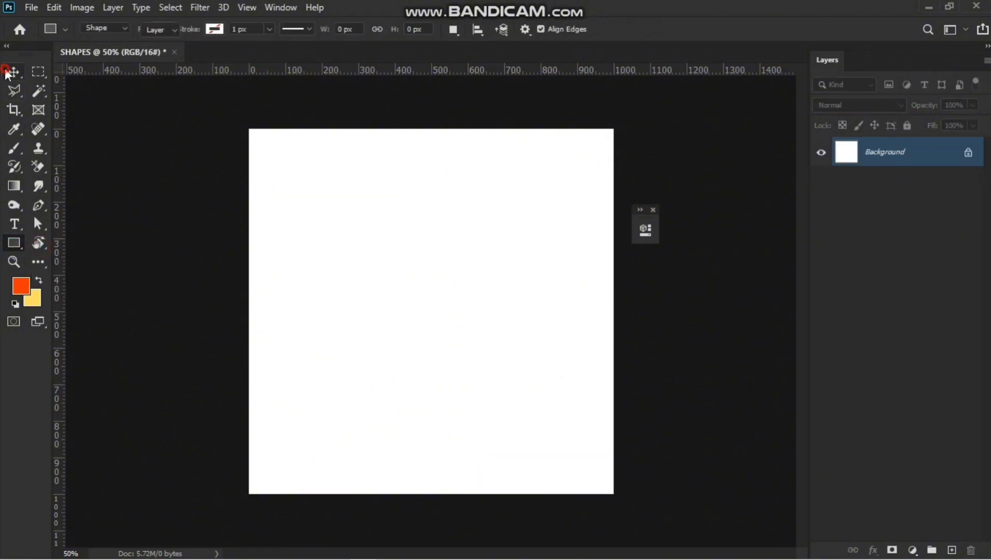
left_click(15, 246)
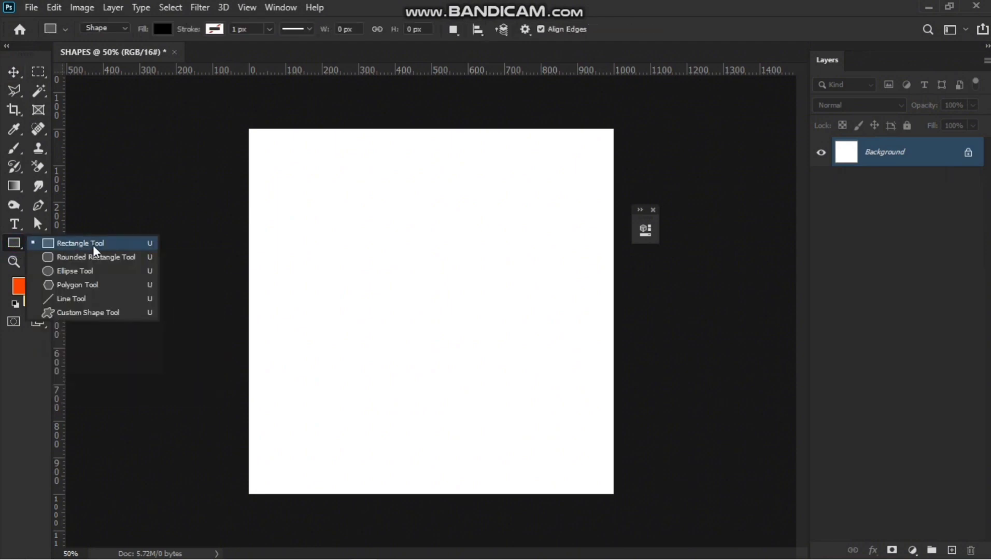
left_click(12, 252)
left_click(11, 422)
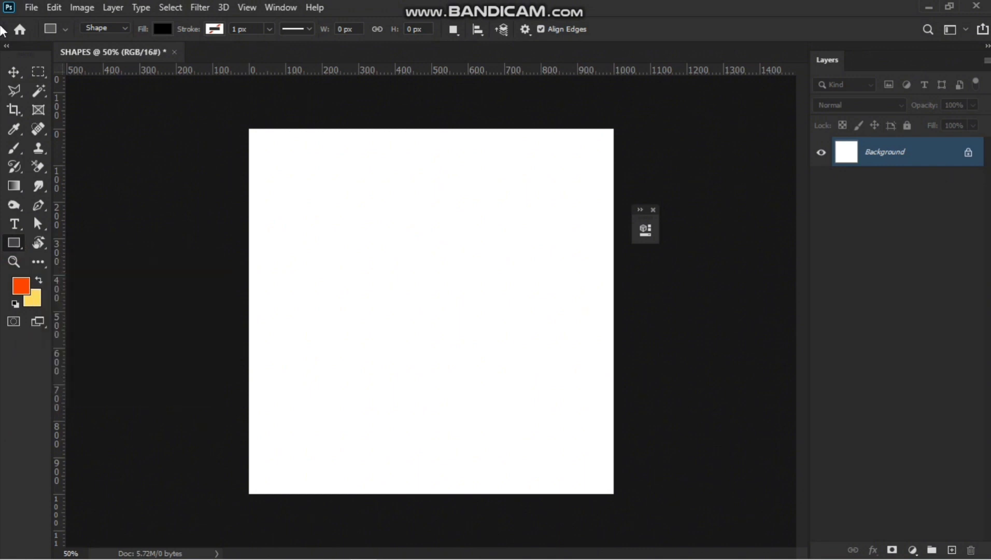
left_click(14, 72)
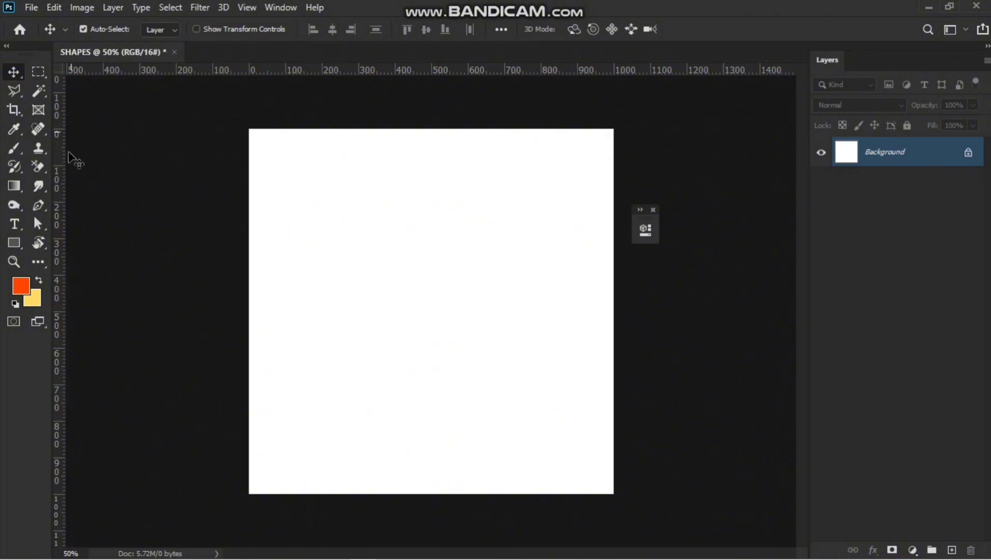
left_click(16, 243)
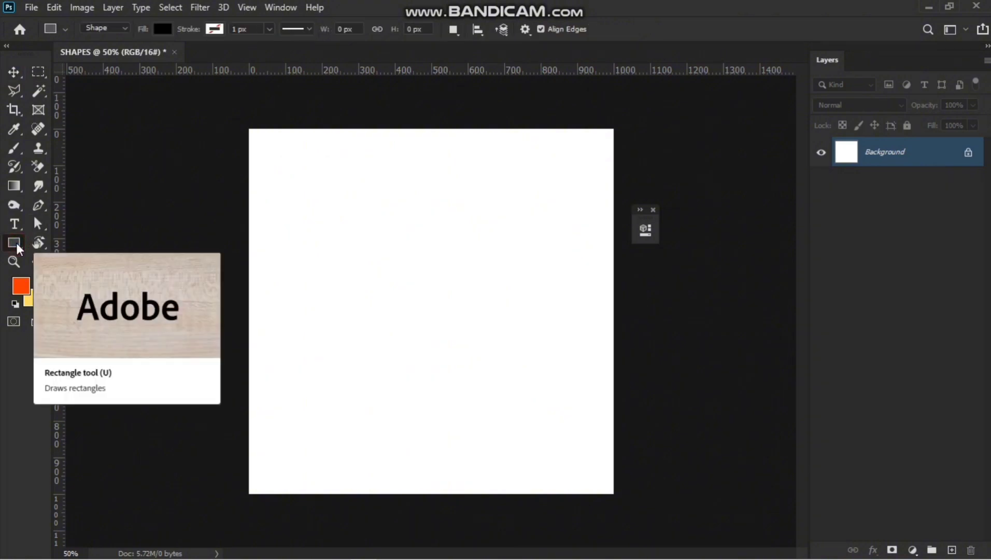
left_click(16, 241)
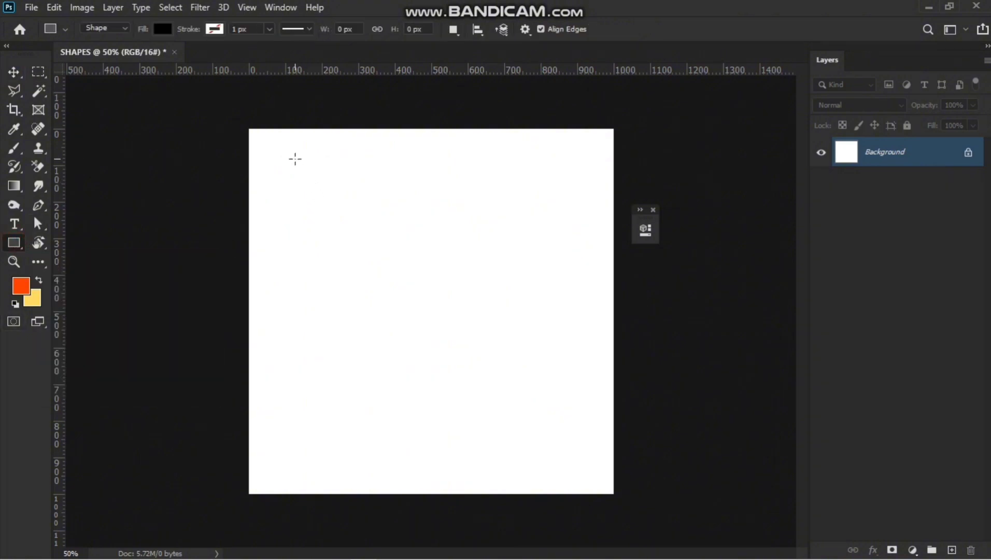
left_click_drag(296, 169, 534, 415)
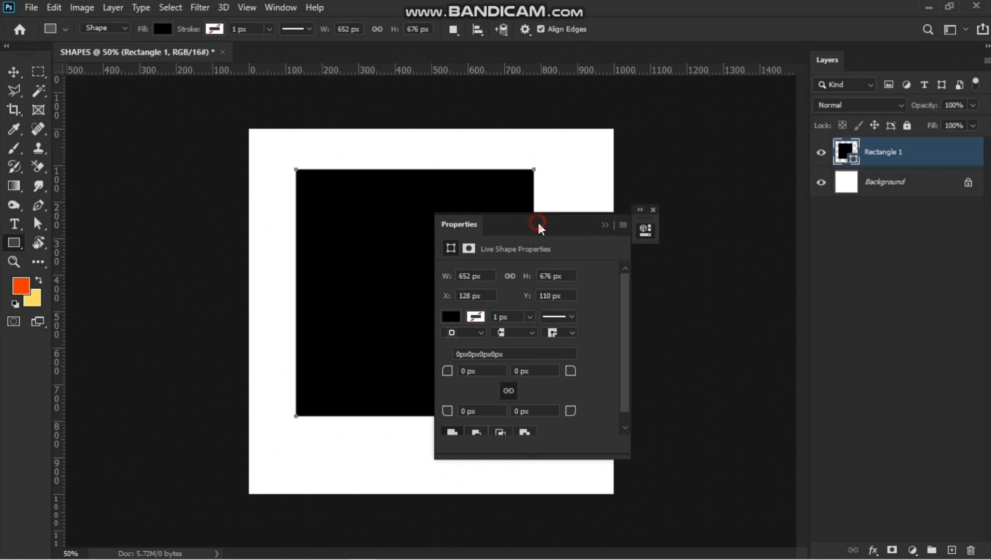
Give the rectangle a yellow stroke 30 px wide.
left_click_drag(538, 223, 601, 226)
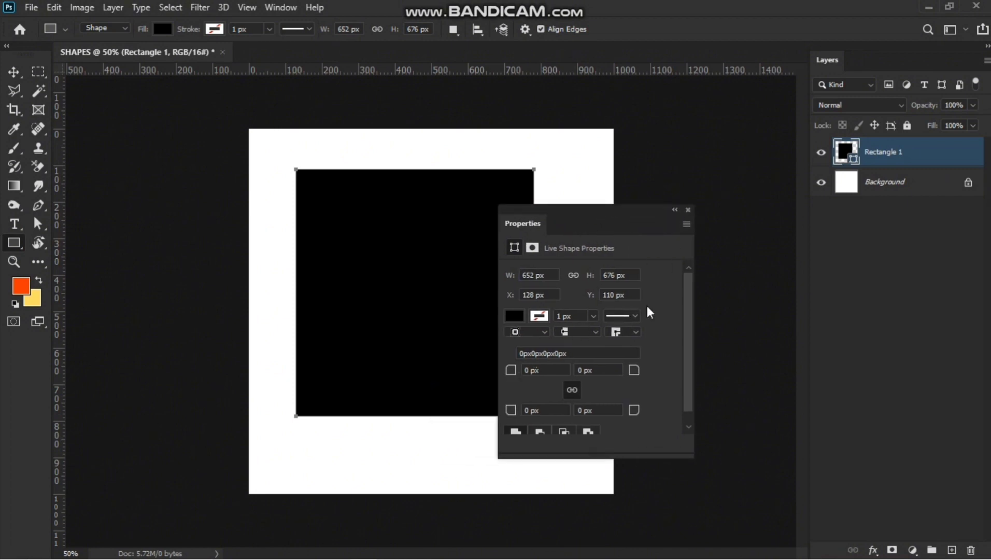
scroll(662, 315, "down", 1)
scroll(662, 315, "up", 1)
left_click(539, 315)
left_click(515, 389)
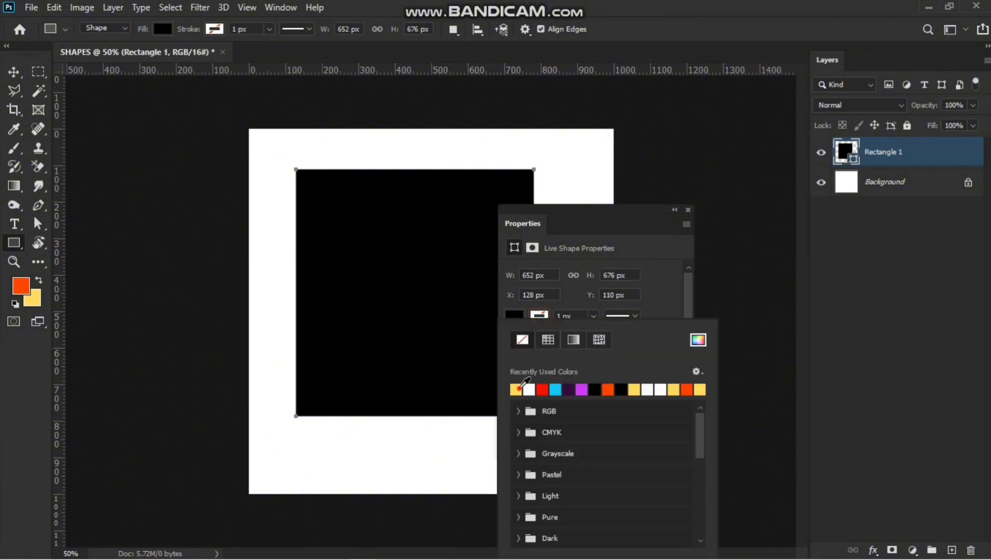
left_click(585, 315)
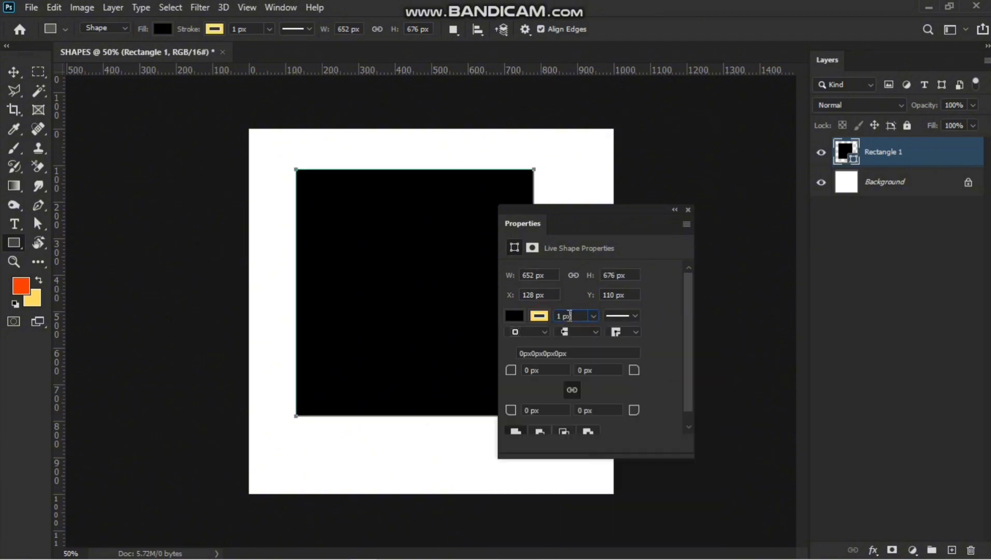
type("30")
key("Return")
Change the rectangle's stroke colour to orange-red.
left_click(541, 316)
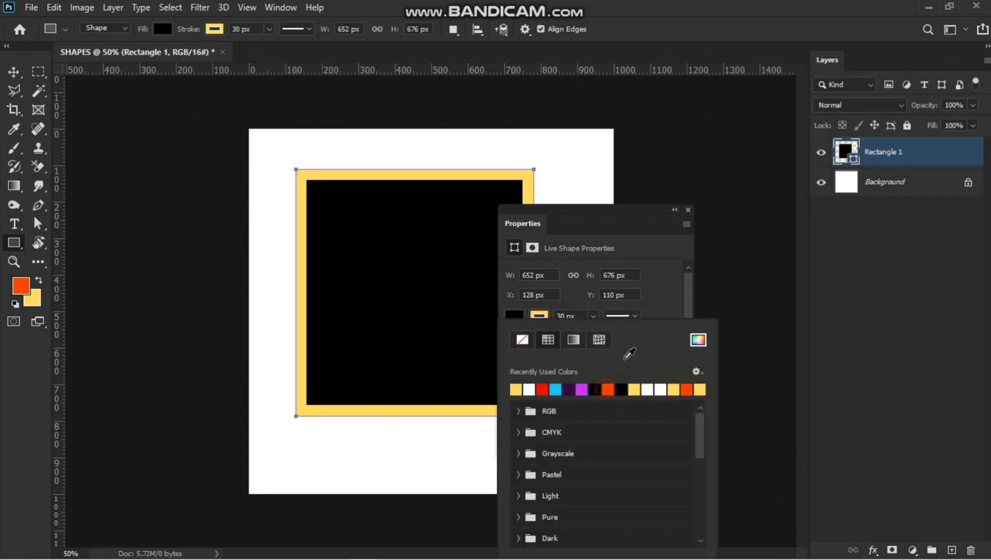
left_click(606, 388)
left_click(658, 276)
Set the rectangle's stroke style to a dotted line.
left_click(616, 315)
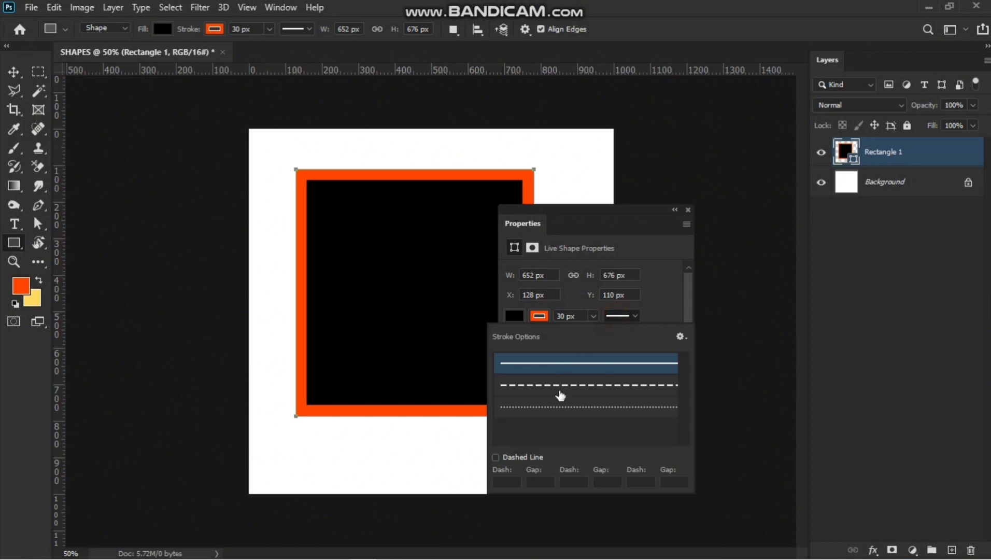
left_click(560, 389)
left_click(580, 407)
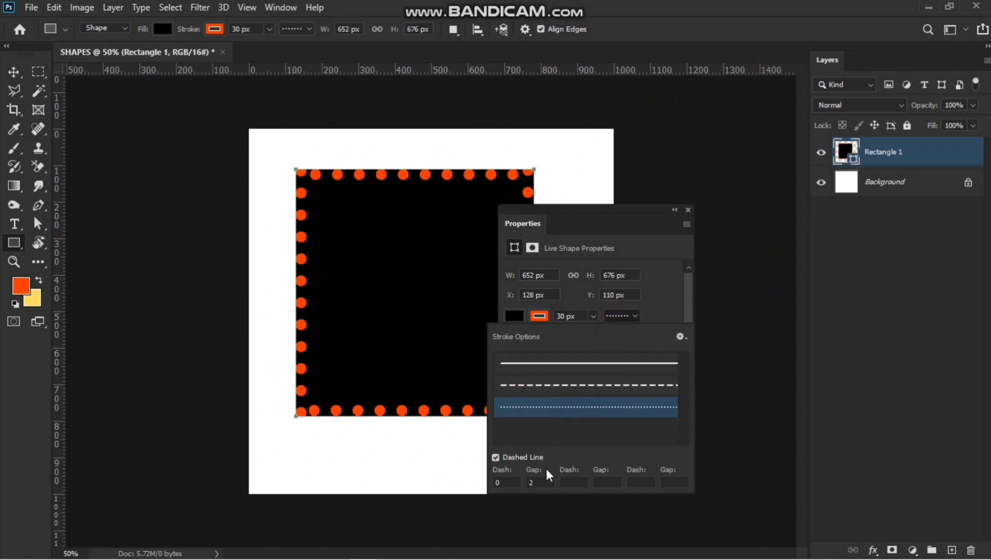
left_click(659, 292)
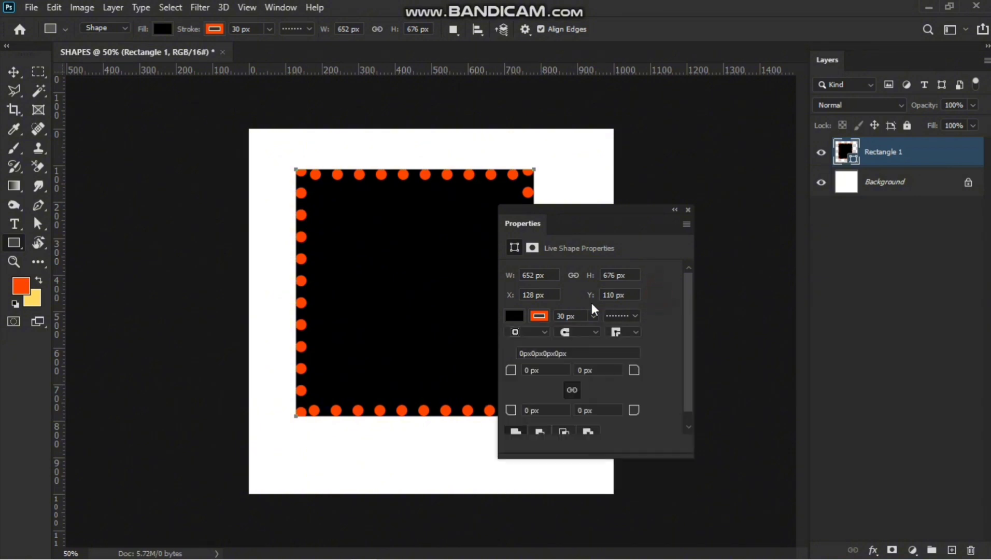
Set the stroke width to 3 px.
double_click(562, 316)
key("BackSpace")
type("3")
key("Return")
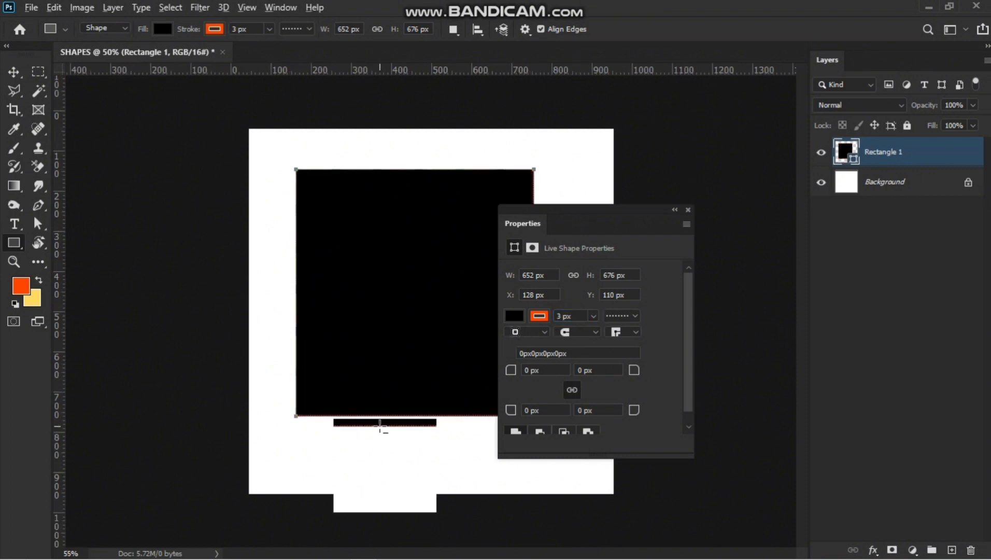
Change the rectangle's stroke alignment option.
scroll(382, 427, "up", 2)
scroll(380, 432, "up", 3)
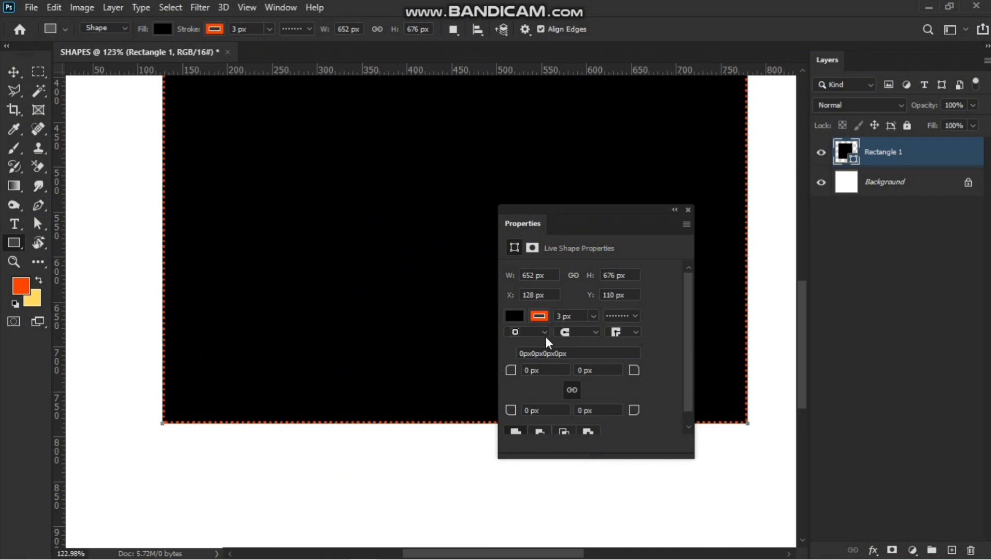
left_click(545, 332)
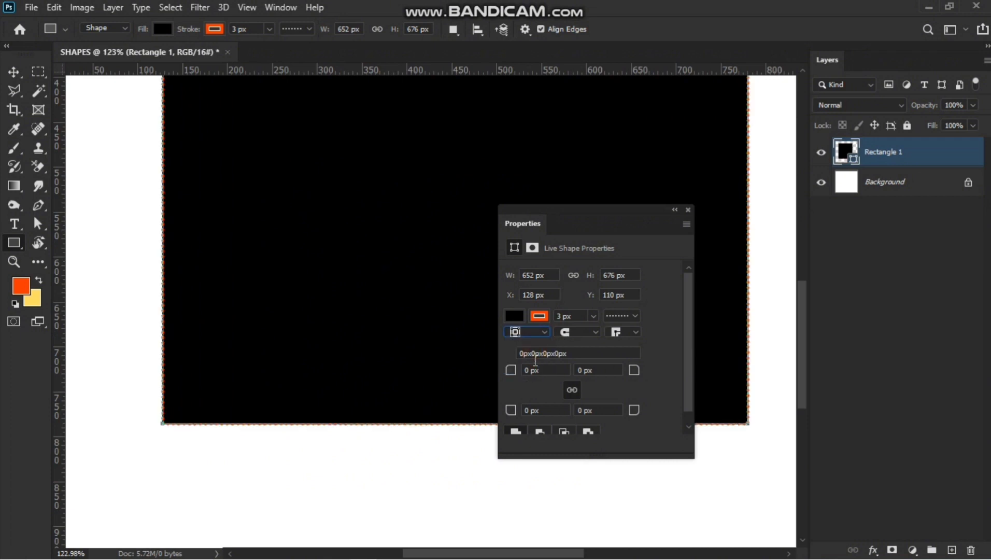
left_click(537, 331)
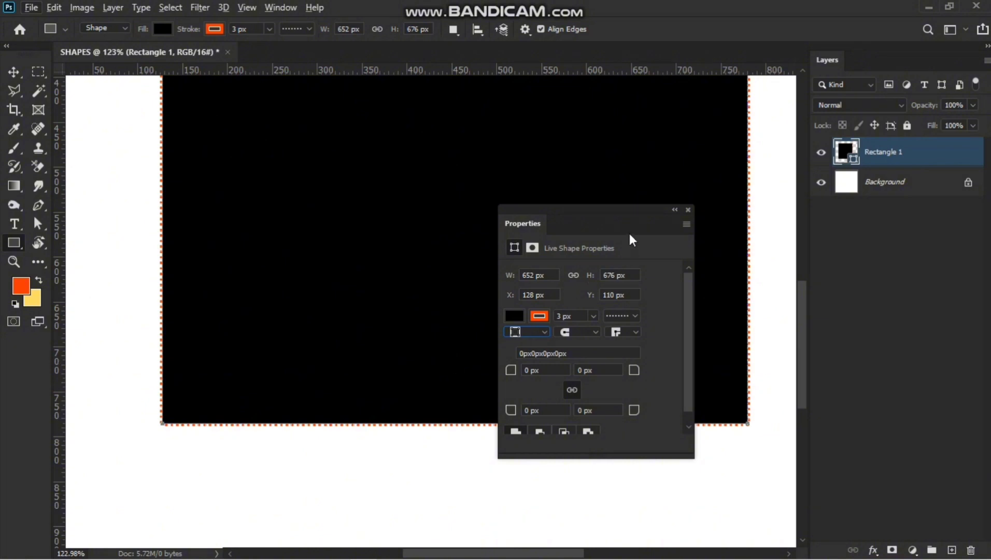
Remove the rectangle's stroke colour.
left_click(539, 316)
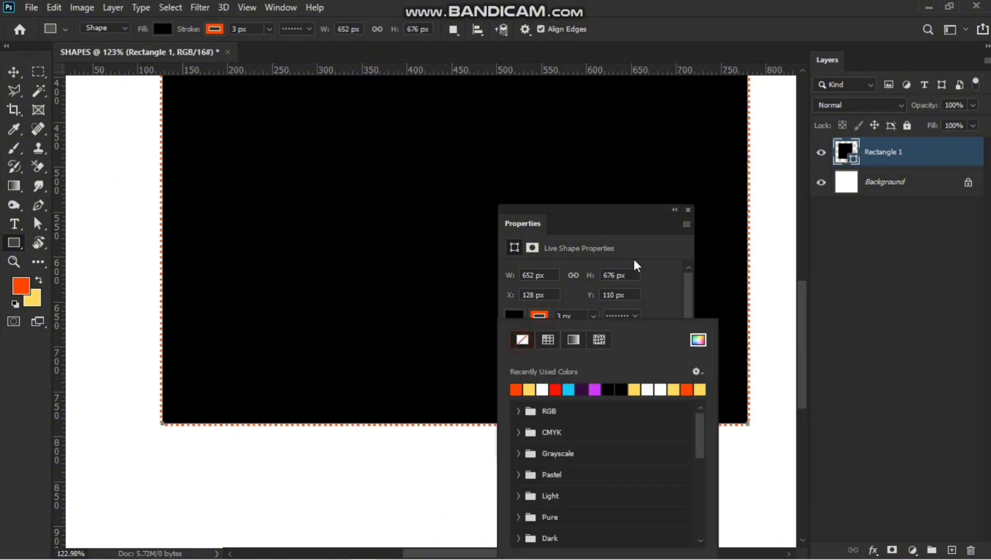
left_click(624, 213)
scroll(591, 247, "down", 4)
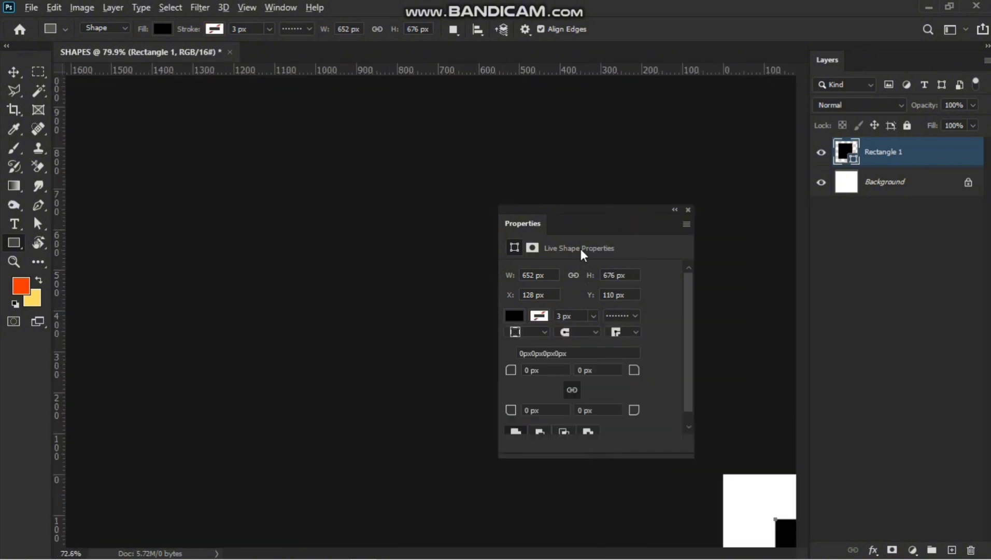
Change the rectangle's fill to red.
left_click(518, 315)
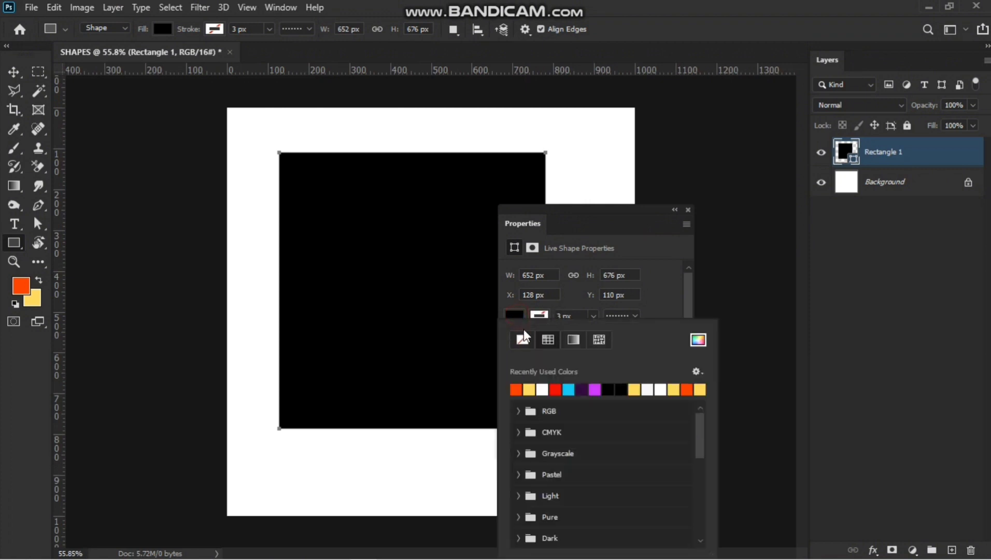
left_click(516, 390)
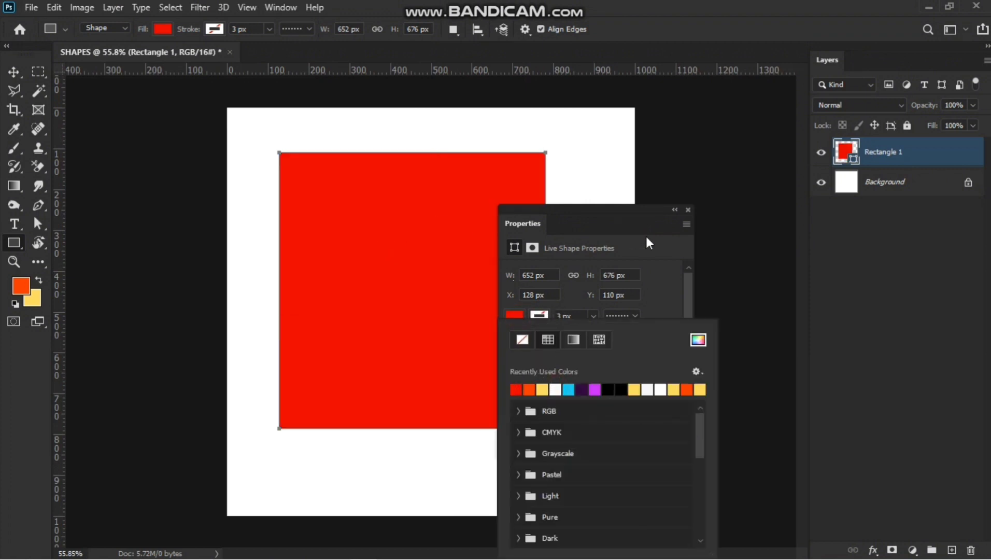
left_click(656, 227)
Change the rectangle's fill to purple.
left_click(515, 315)
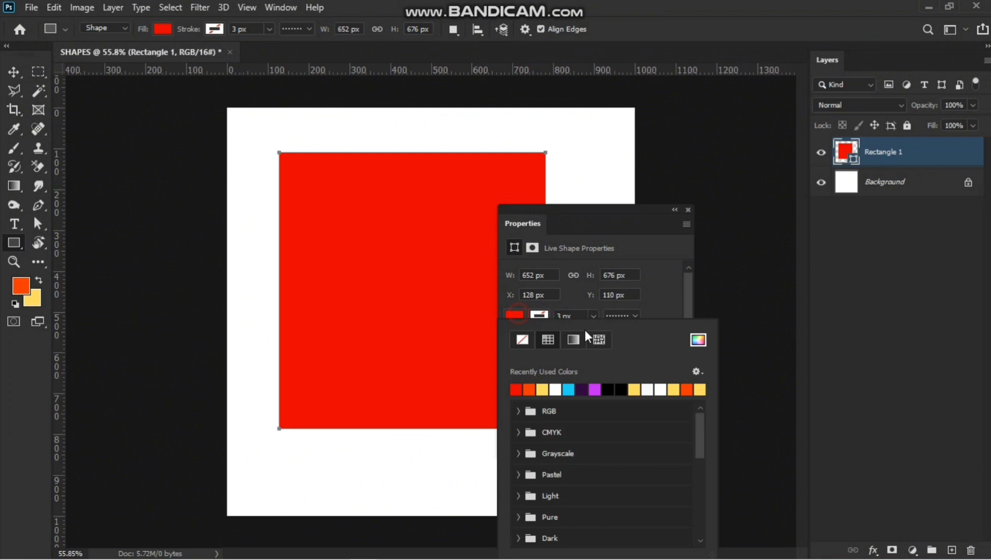
left_click(595, 389)
left_click(669, 291)
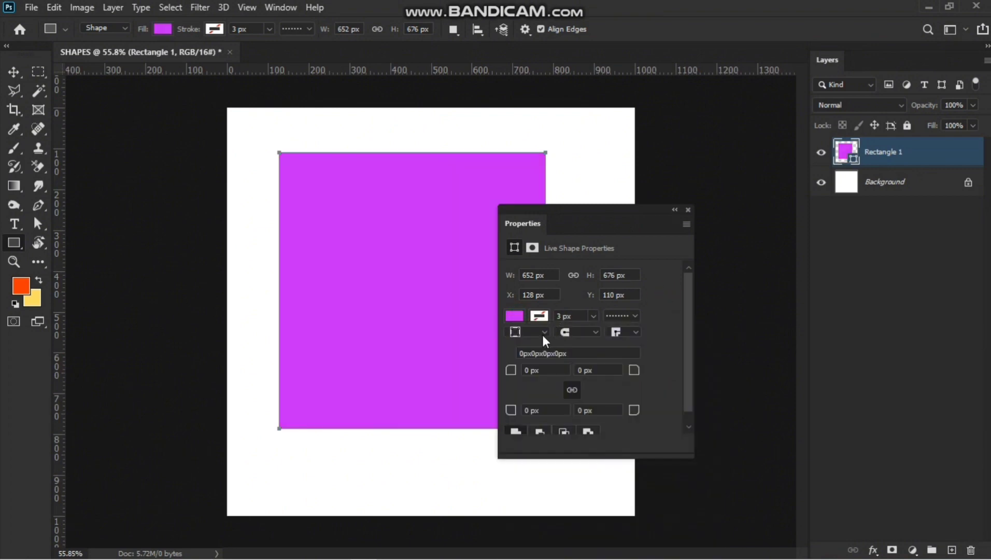
Round all four corners of the rectangle to a 31 px radius.
left_click_drag(509, 371, 531, 377)
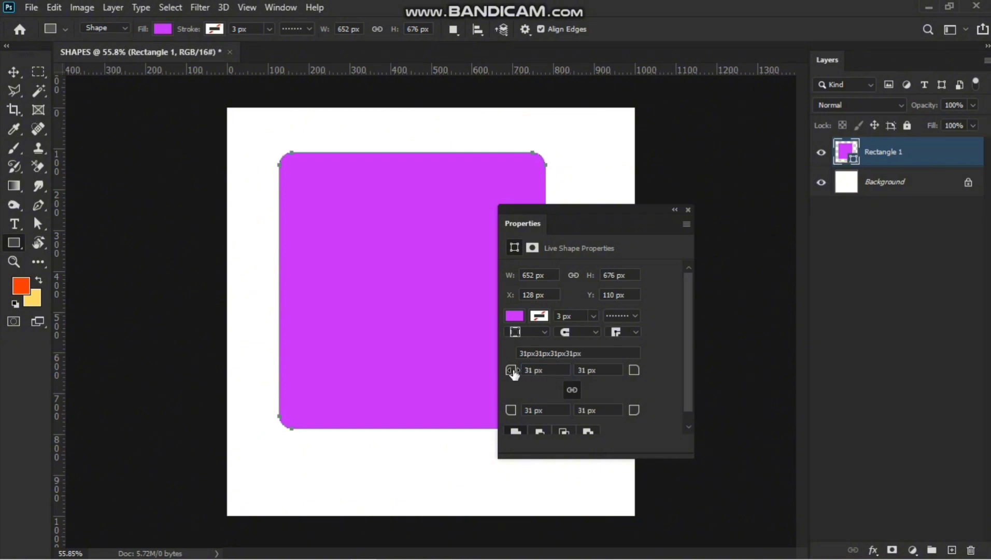
left_click_drag(509, 371, 452, 388)
left_click(675, 207)
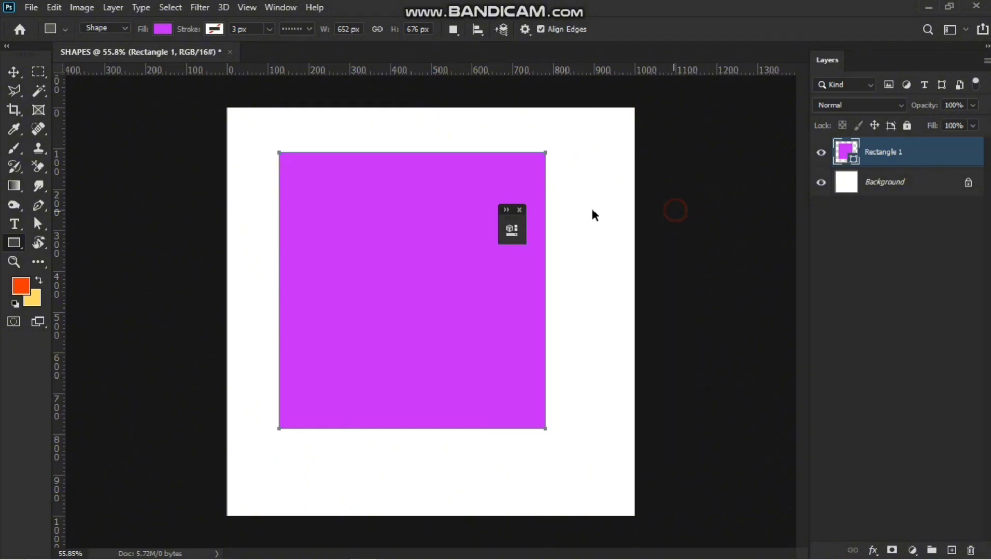
key("ctrl+z")
Delete the purple rectangle layer.
left_click(14, 73)
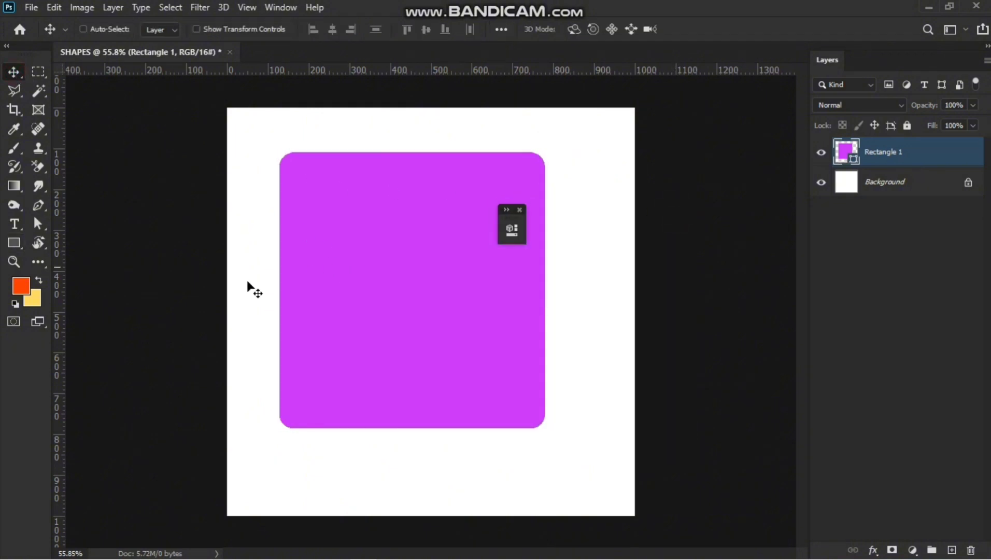
key("ctrl+shift+z")
key("Delete")
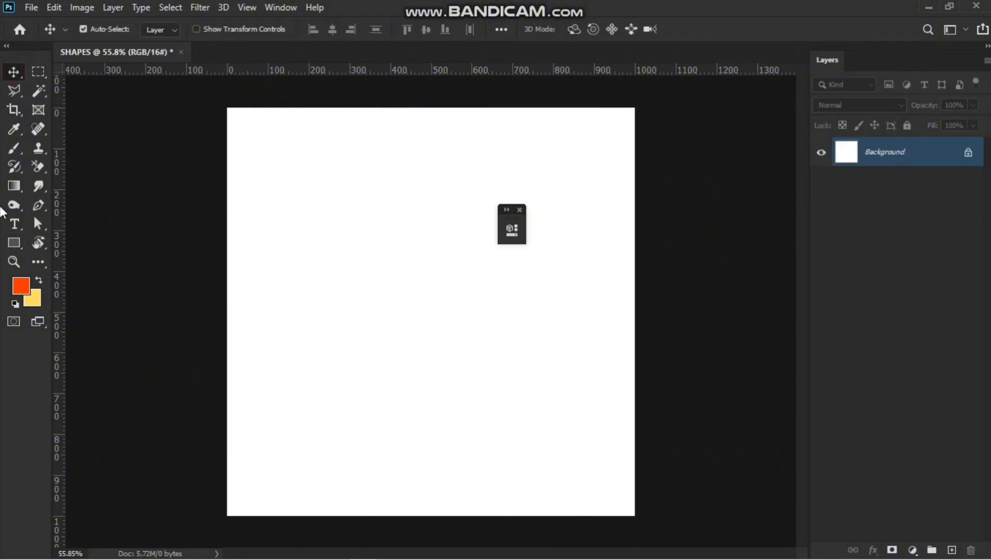
Draw a square about 399 px wide with the Rectangle tool, round its corners to 29 px, then undo both changes.
left_click(14, 243)
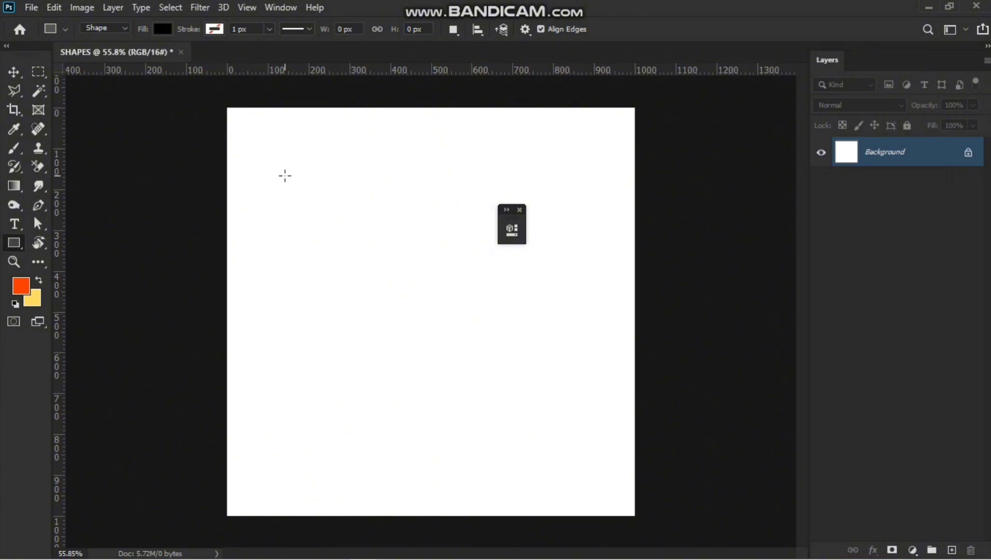
left_click_drag(285, 176, 448, 411)
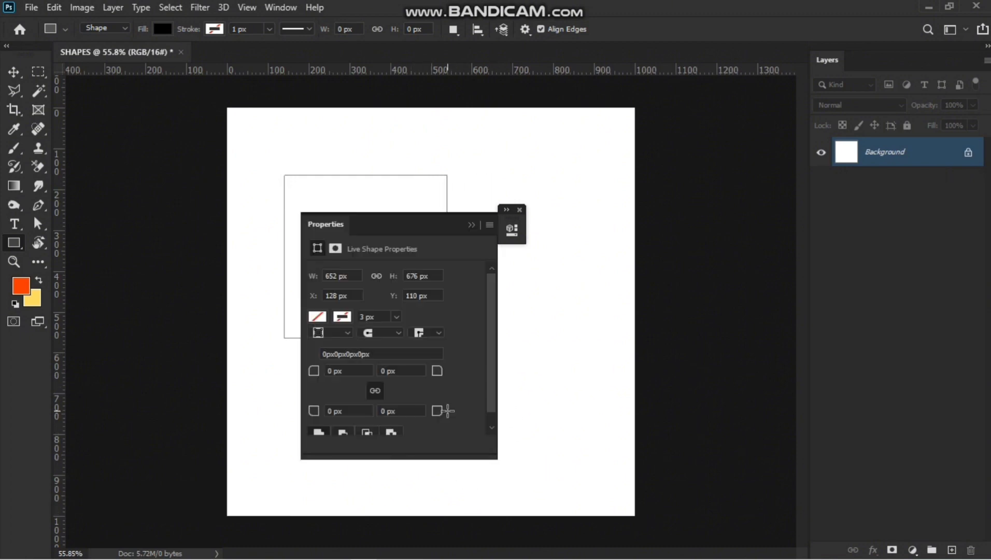
left_click_drag(409, 229, 606, 258)
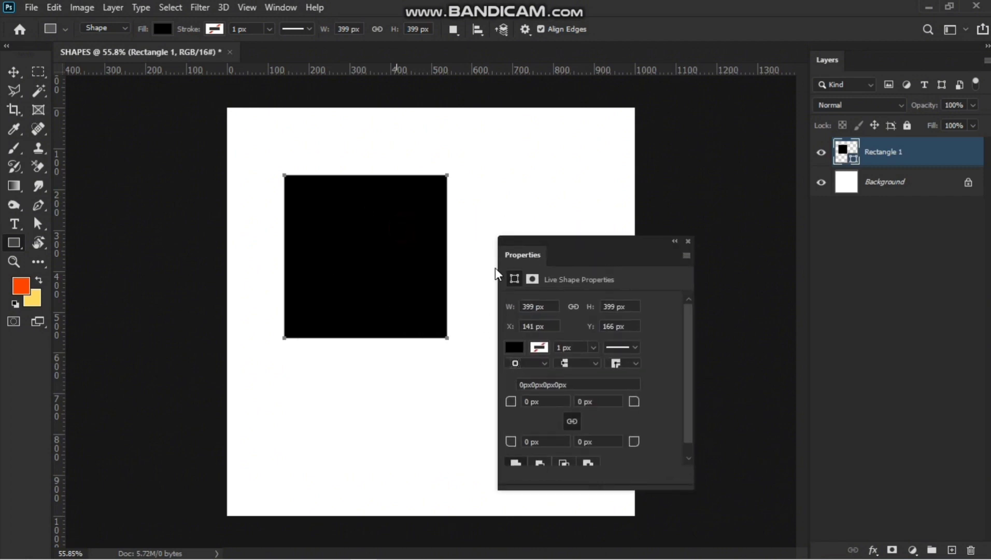
left_click_drag(511, 403, 534, 408)
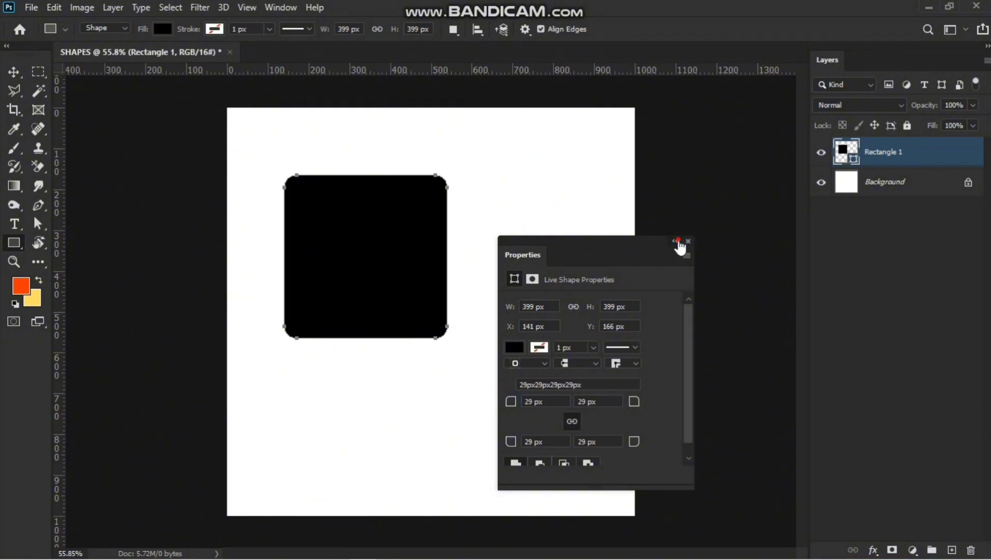
left_click(674, 241)
key("ctrl+z")
key("ctrl+z")
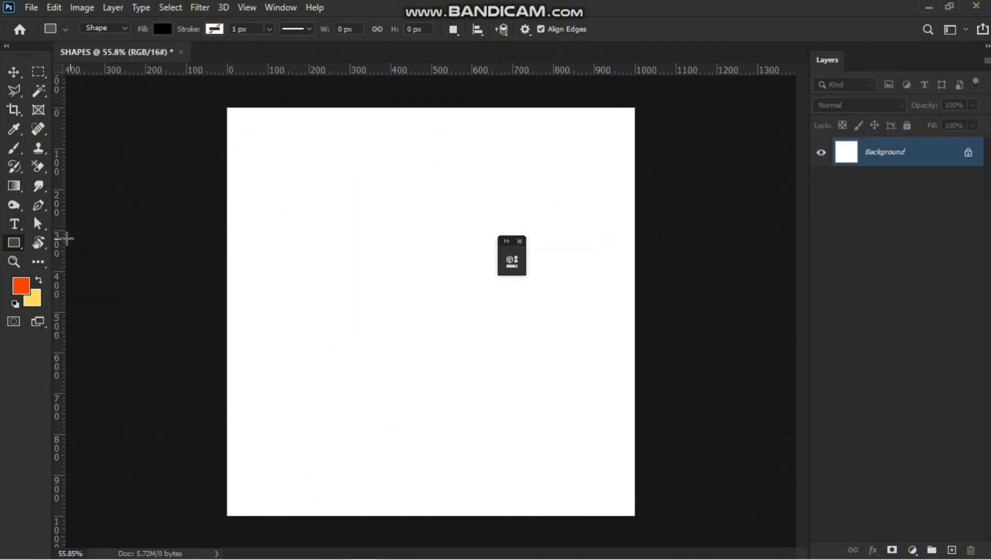
Create a rectangle with an exact size of 200 px wide by 100 px high.
left_click(339, 189)
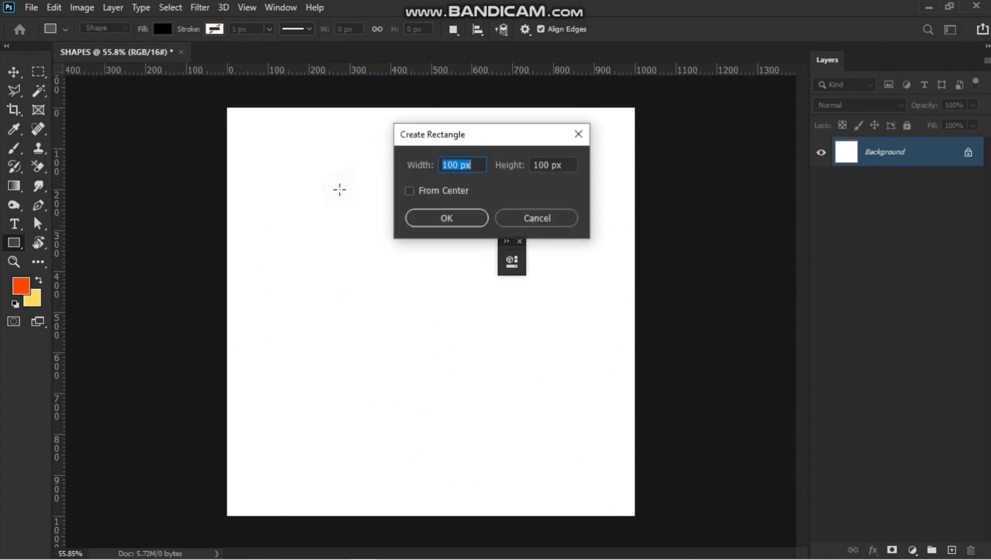
left_click_drag(459, 162, 404, 182)
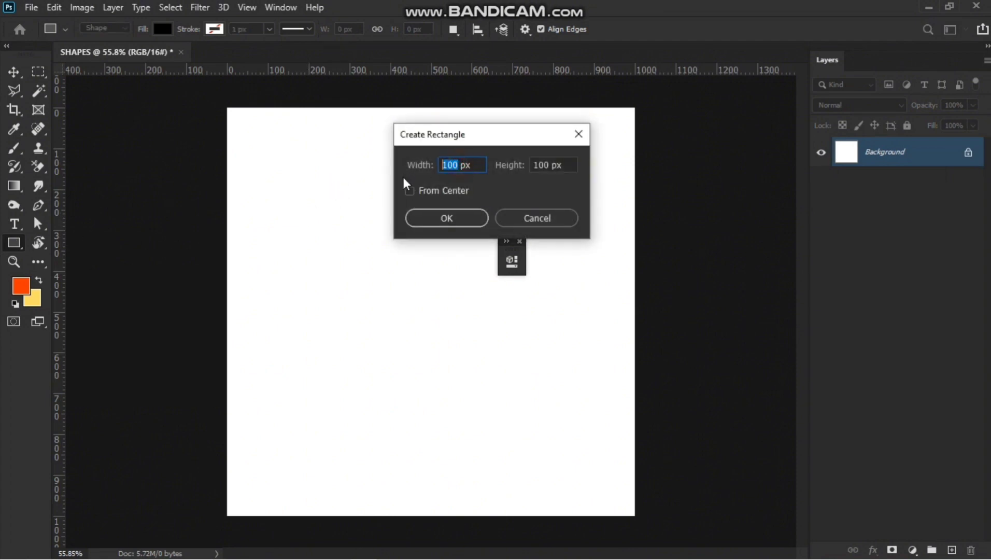
type("200")
left_click(447, 217)
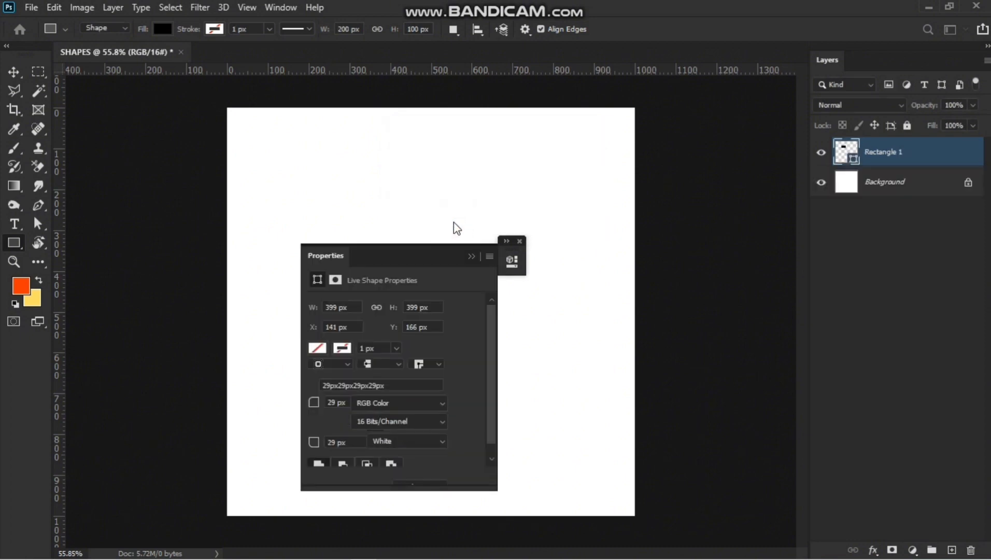
left_click_drag(400, 253, 508, 258)
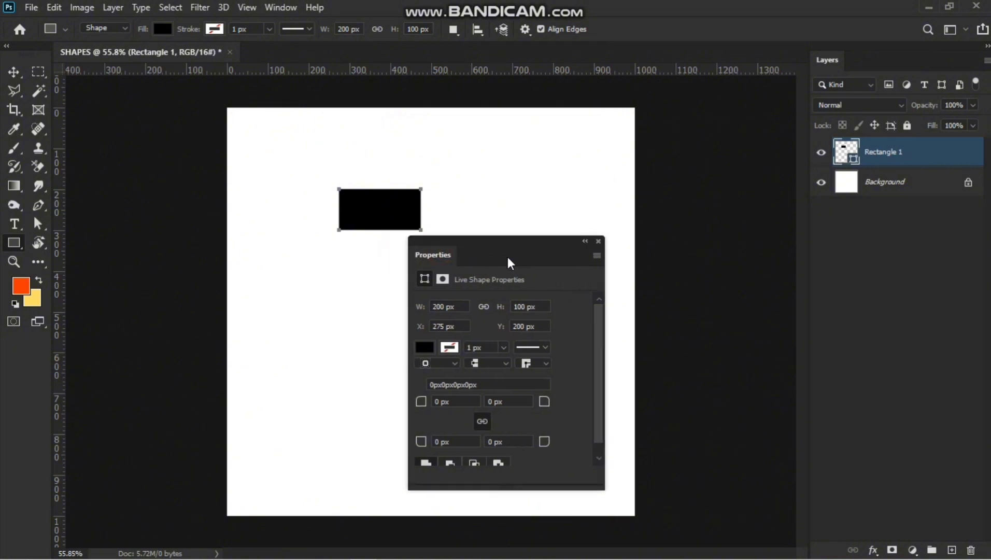
Round the rectangle's corners to 16 px and change its fill to red.
left_click_drag(423, 402, 435, 384)
left_click(432, 346)
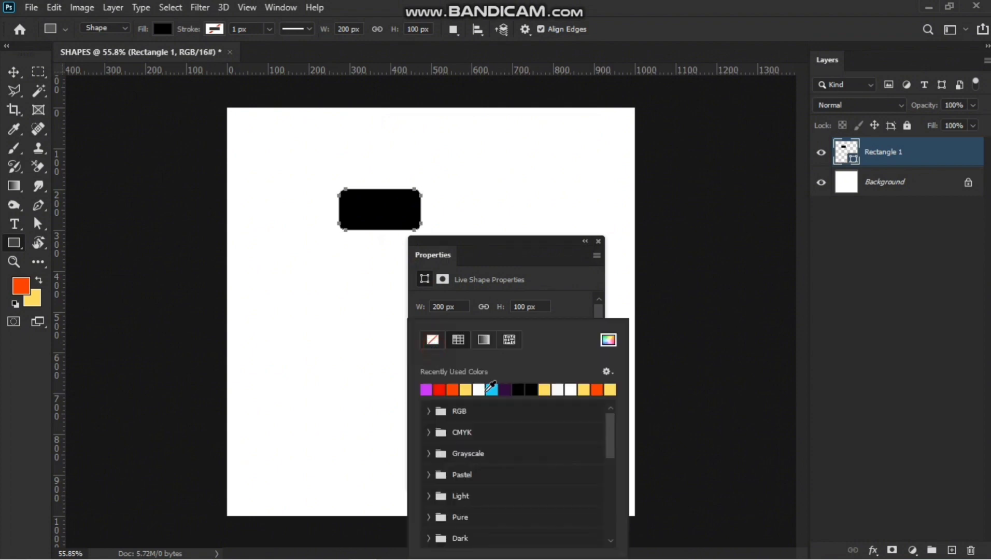
left_click(439, 389)
left_click(563, 256)
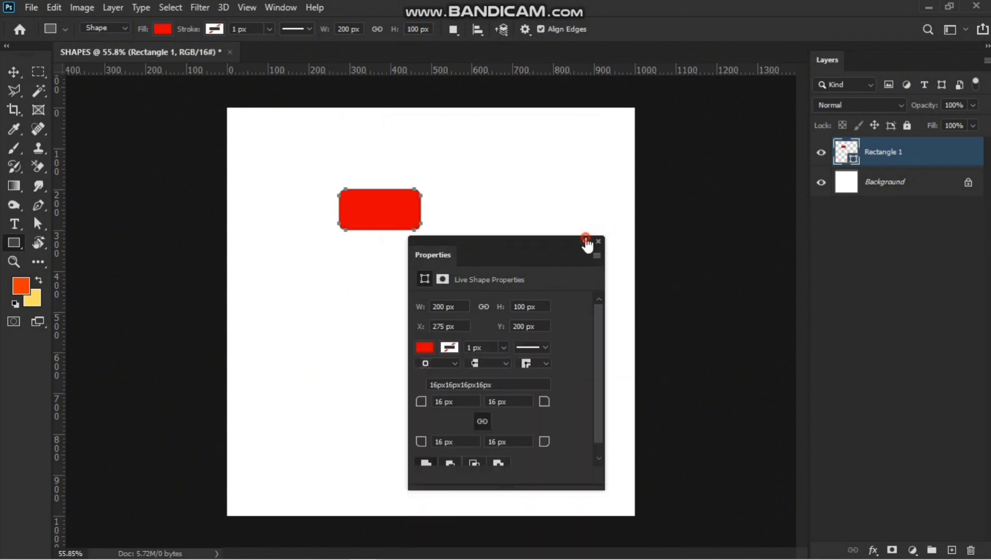
Delete the red rectangle from the document.
left_click(584, 241)
left_click(14, 72)
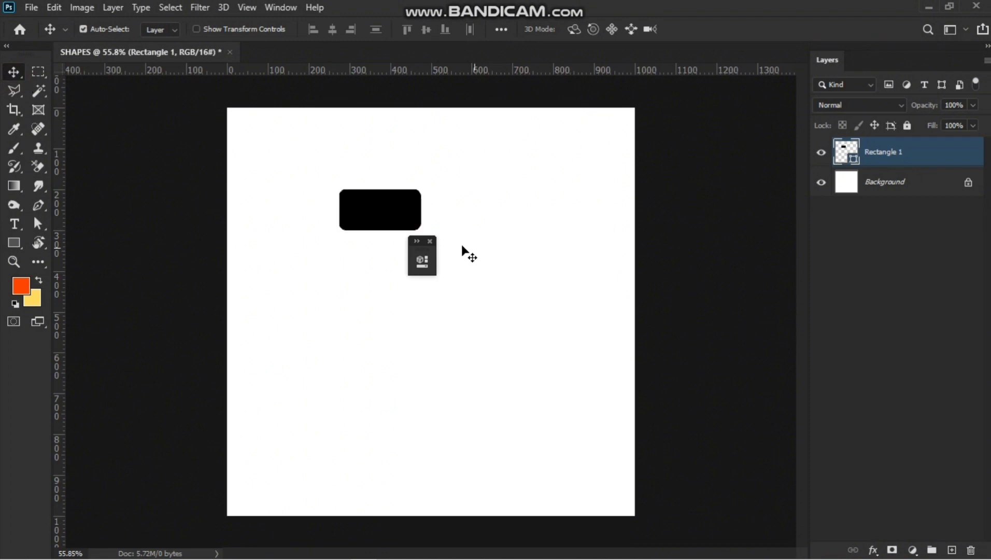
left_click(430, 241)
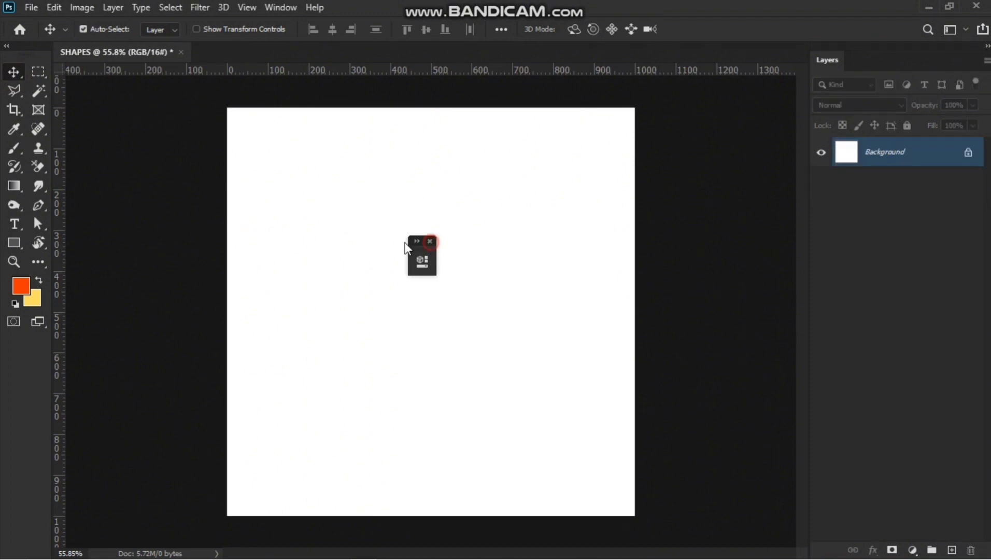
Draw a rounded rectangle about 484 × 301 px with the Rounded Rectangle Tool, then undo it.
left_click(20, 242)
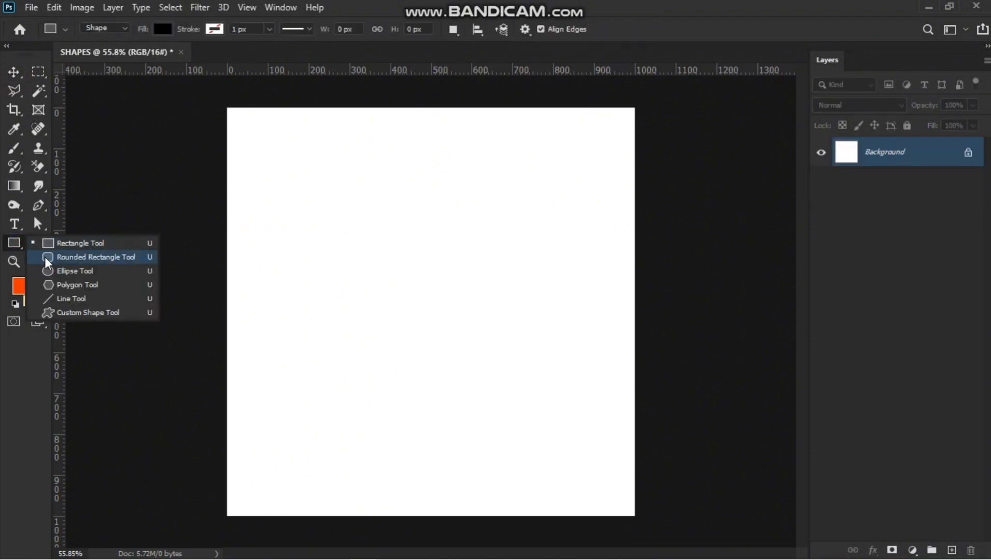
left_click(62, 259)
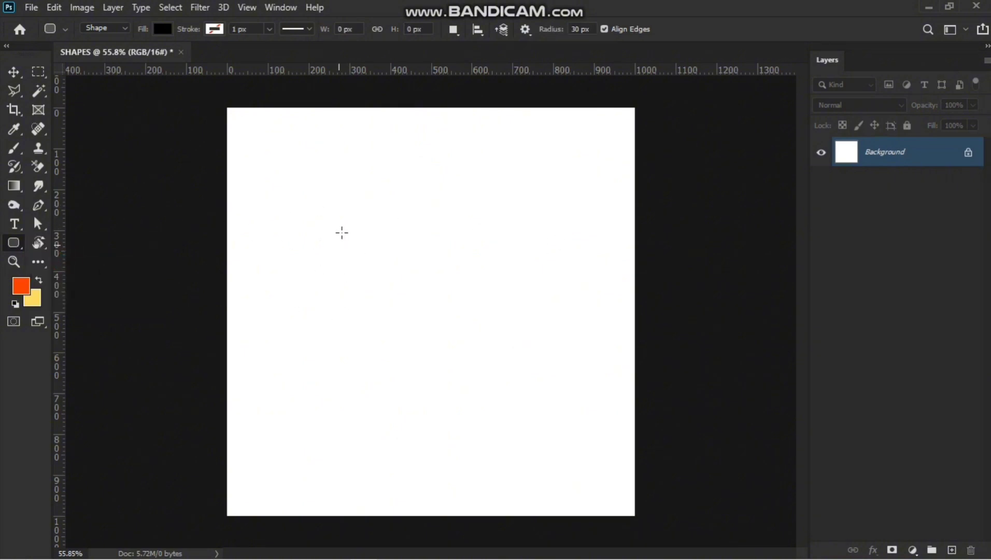
left_click_drag(354, 232, 452, 292)
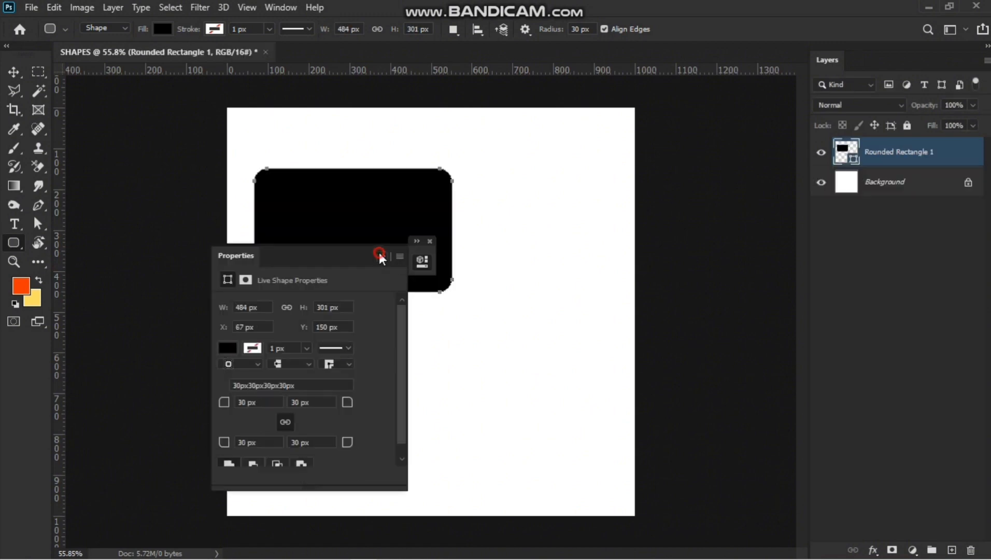
left_click(380, 256)
key("ctrl+z")
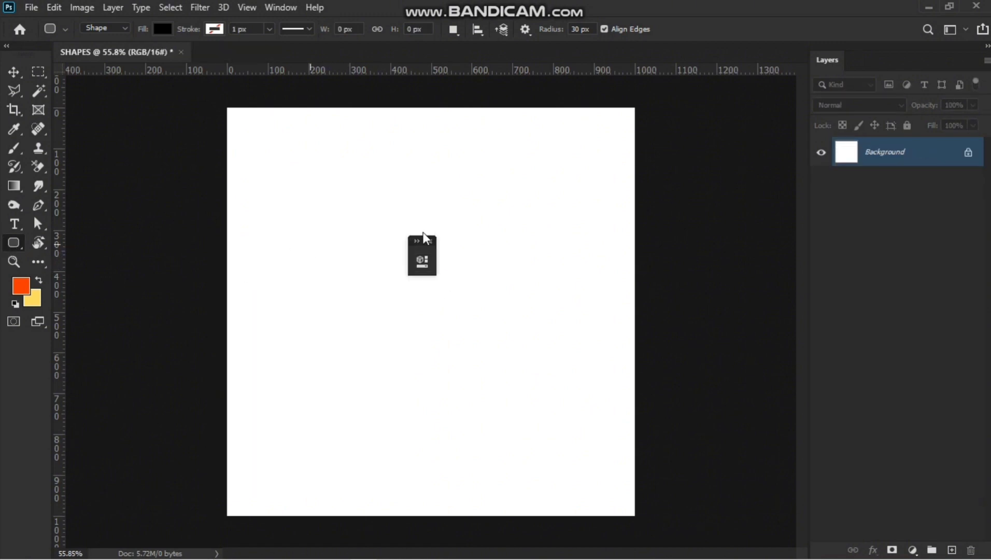
Draw a rounded rectangle about 470 × 323 px and set its corner radius to 17 px.
left_click_drag(365, 215, 458, 276)
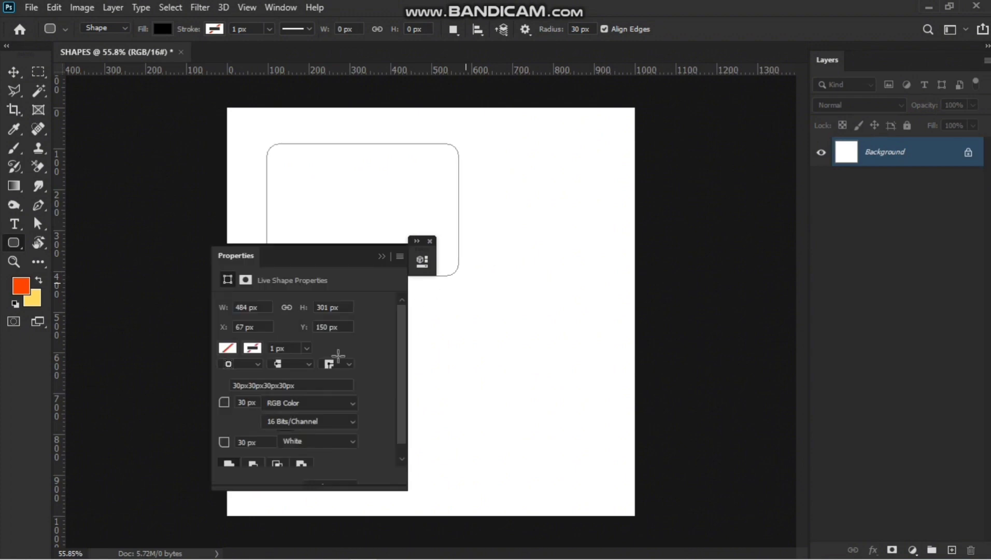
left_click_drag(226, 403, 218, 410)
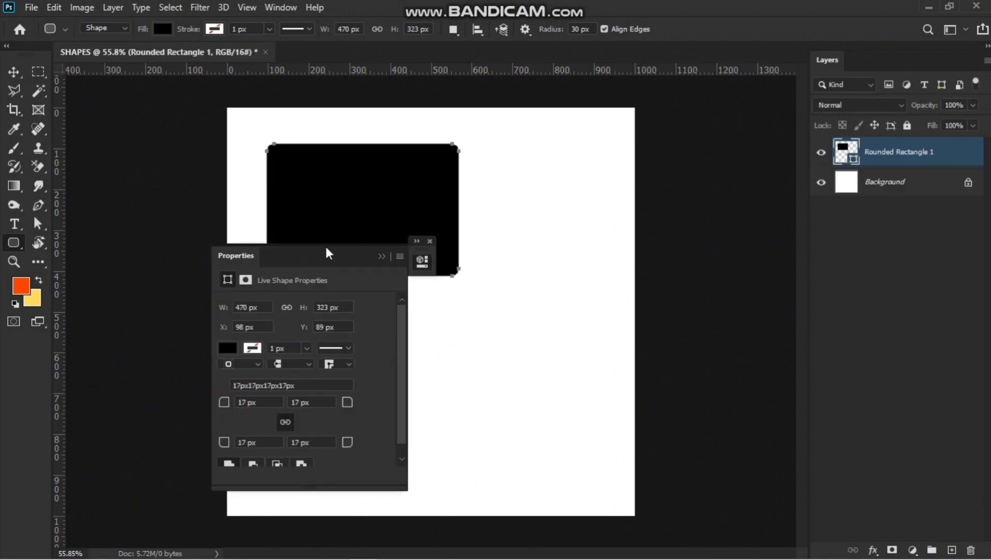
left_click_drag(326, 252, 604, 243)
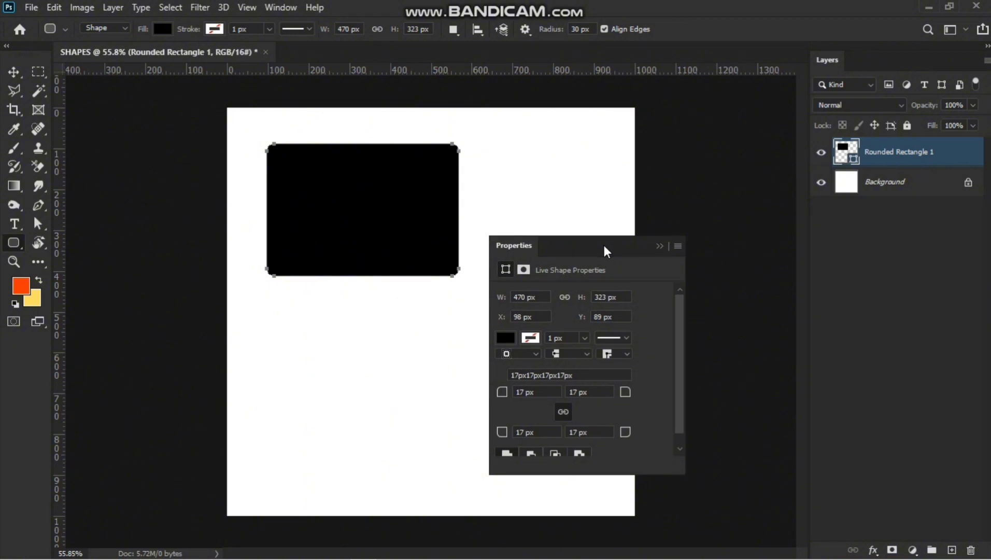
Set all four corner radii of the rounded rectangle to 31 px.
left_click(567, 411)
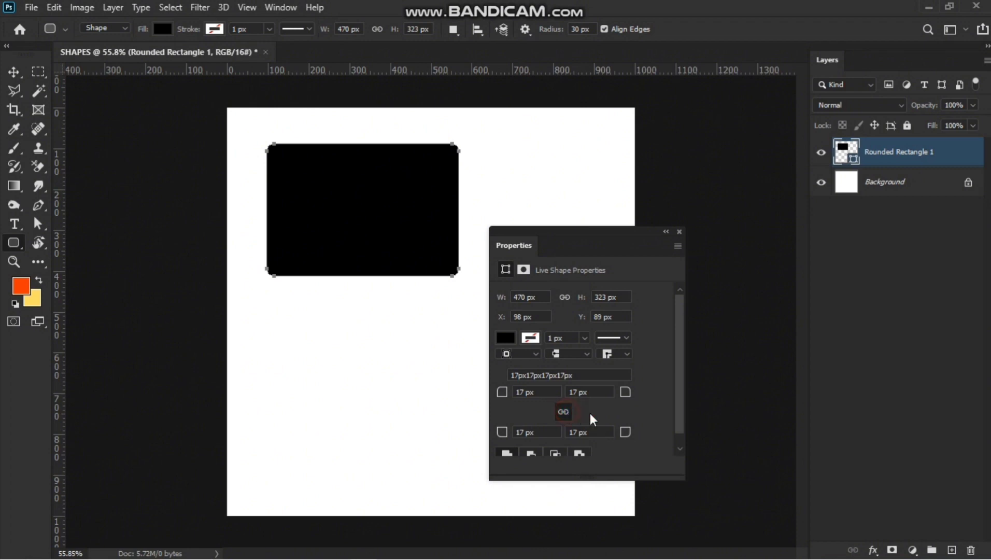
left_click_drag(503, 393, 482, 401)
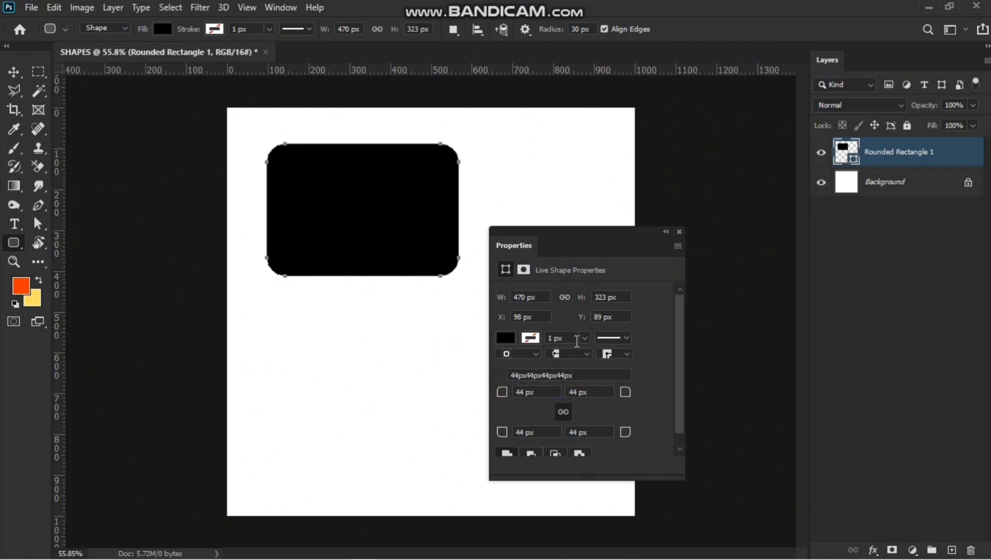
left_click_drag(500, 396, 490, 398)
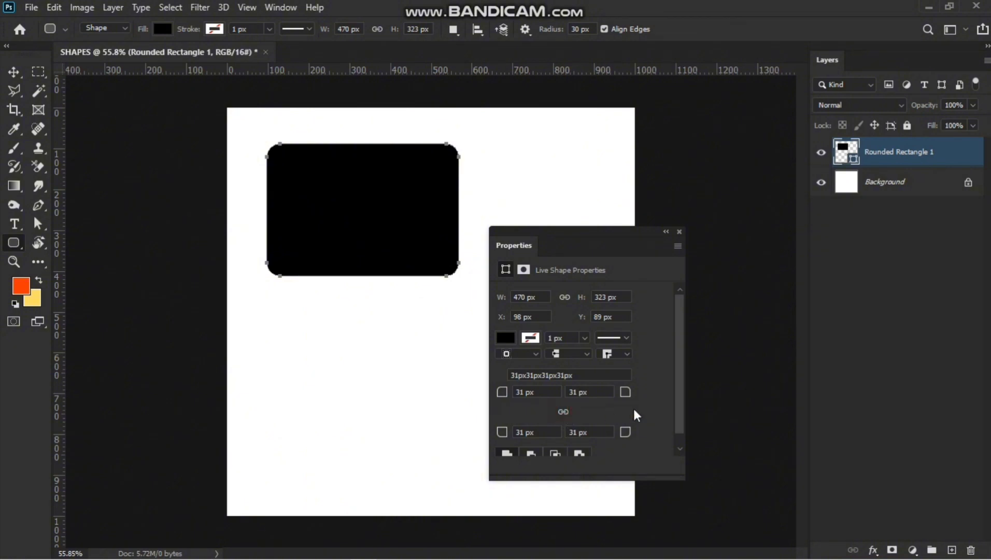
Unlink the corners and set the top-left radius to 268 px and the top-right radius to 0 px.
left_click_drag(501, 397, 436, 403)
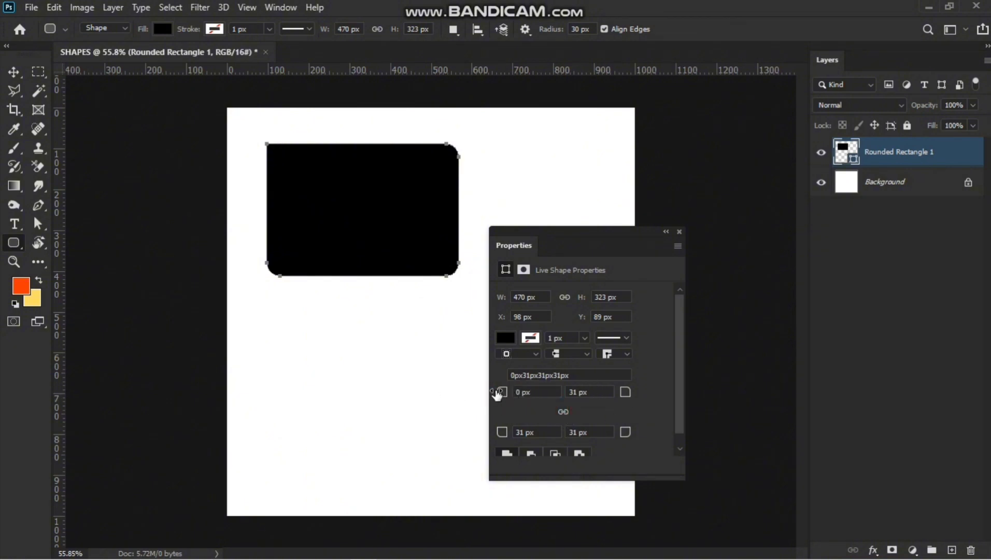
left_click_drag(496, 393, 637, 422)
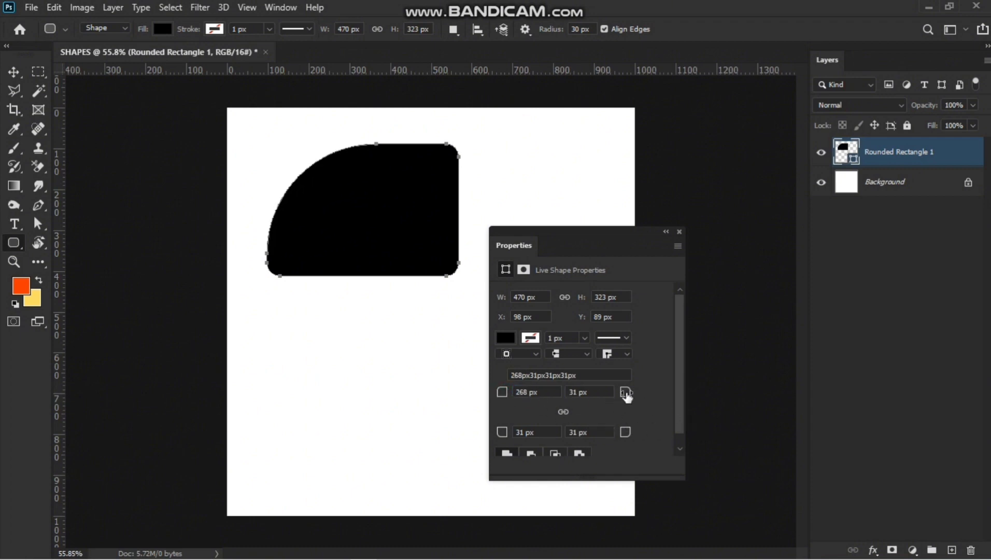
left_click_drag(626, 394, 449, 446)
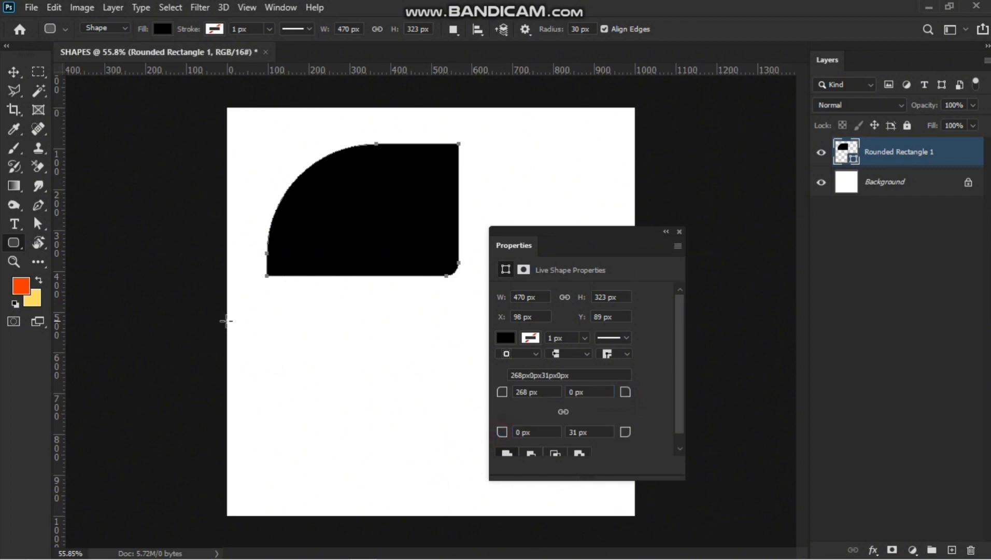
Square off the bottom-left corner and enlarge the bottom-right radius to turn the shape into a leaf.
left_click(504, 433)
left_click_drag(511, 437, 425, 449)
left_click_drag(625, 434, 824, 495)
left_click(666, 231)
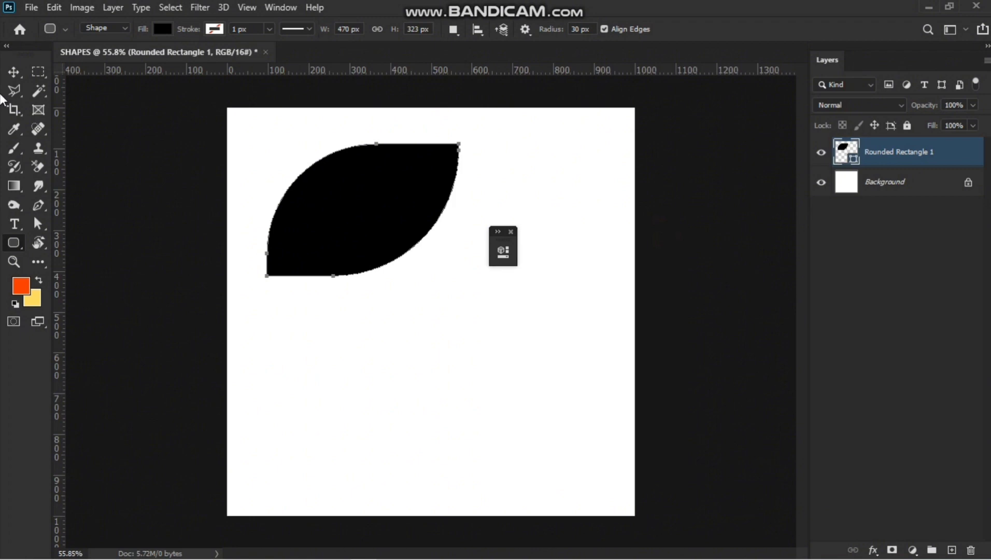
Move the leaf shape down toward the middle of the canvas.
left_click(14, 72)
left_click_drag(361, 213, 442, 338)
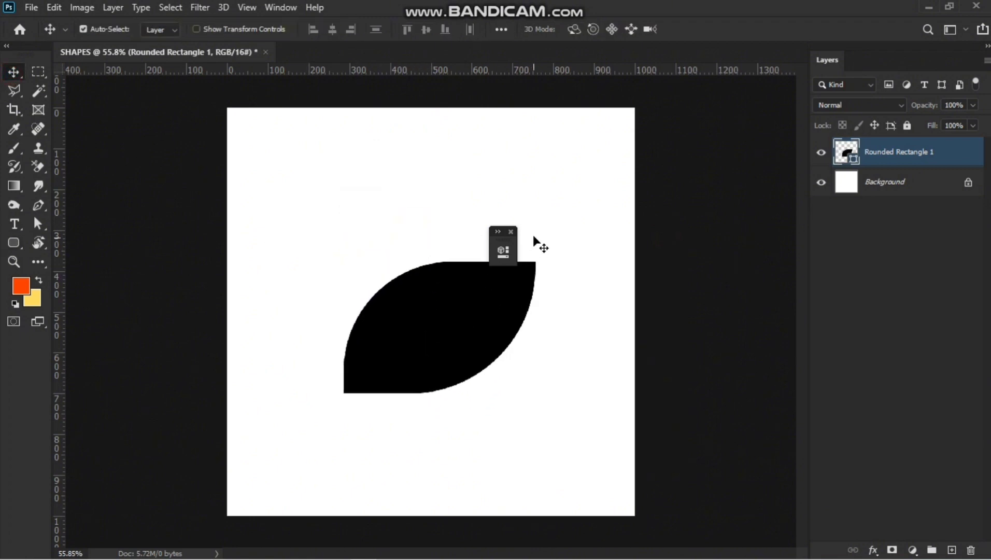
left_click(509, 230)
Duplicate the leaf shape and transform the copy to about 51% scale and 41° rotation below the original.
key("ctrl+j")
key("ctrl+t")
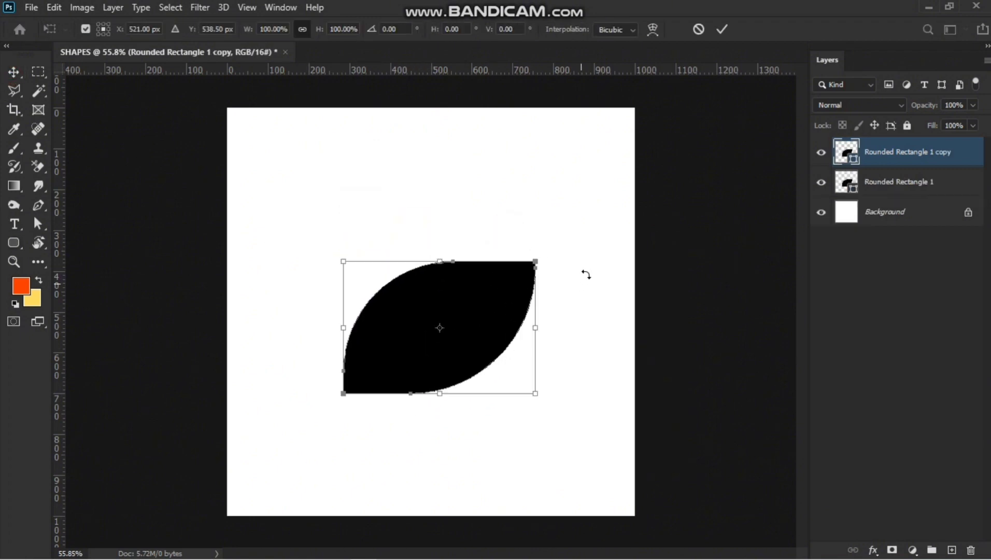
left_click_drag(586, 274, 438, 427)
left_click_drag(524, 427, 510, 457)
left_click_drag(460, 436, 498, 440)
left_click_drag(462, 442, 435, 447)
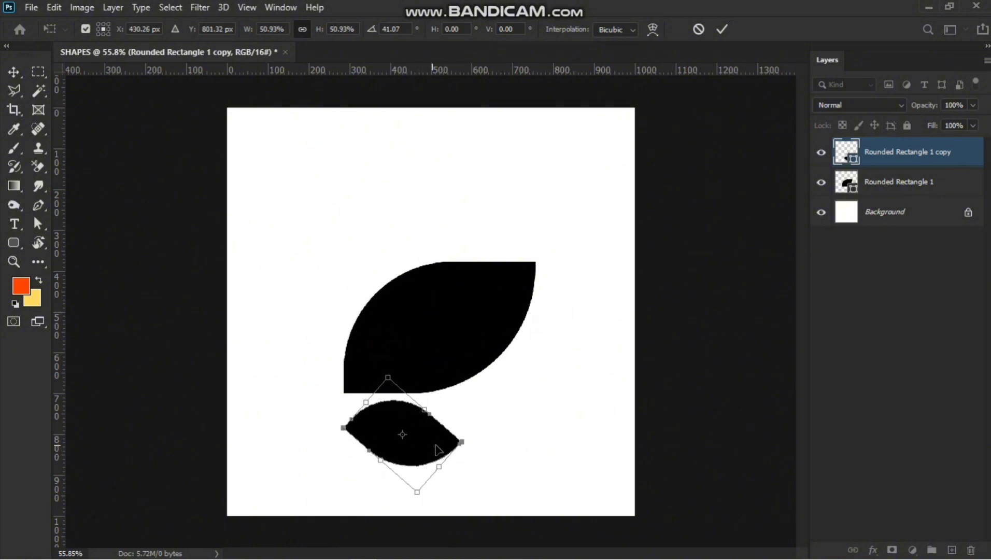
key("Return")
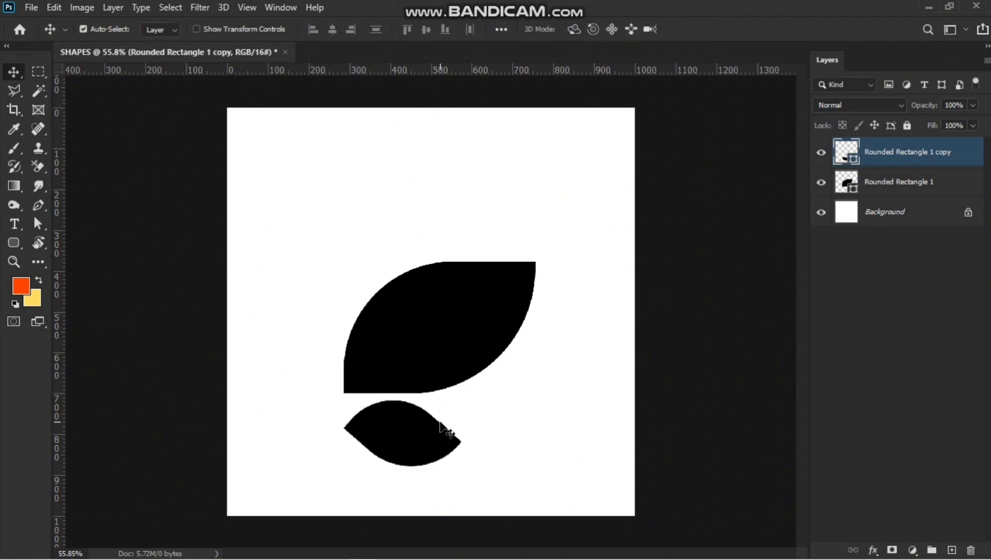
Select both leaf shapes and delete them.
left_click_drag(331, 185, 474, 487)
key("Delete")
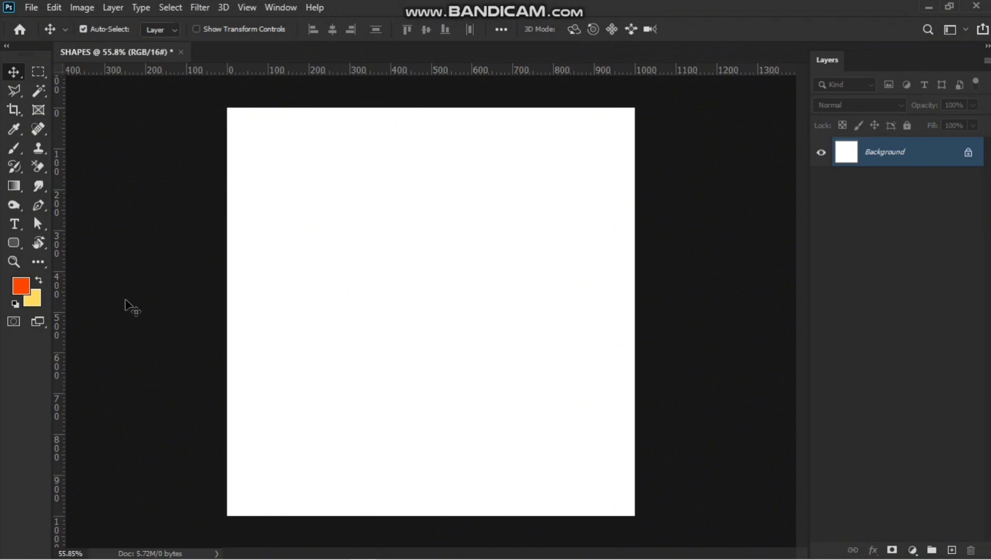
Draw a circle about 617 px in diameter with the Ellipse Tool.
right_click(14, 245)
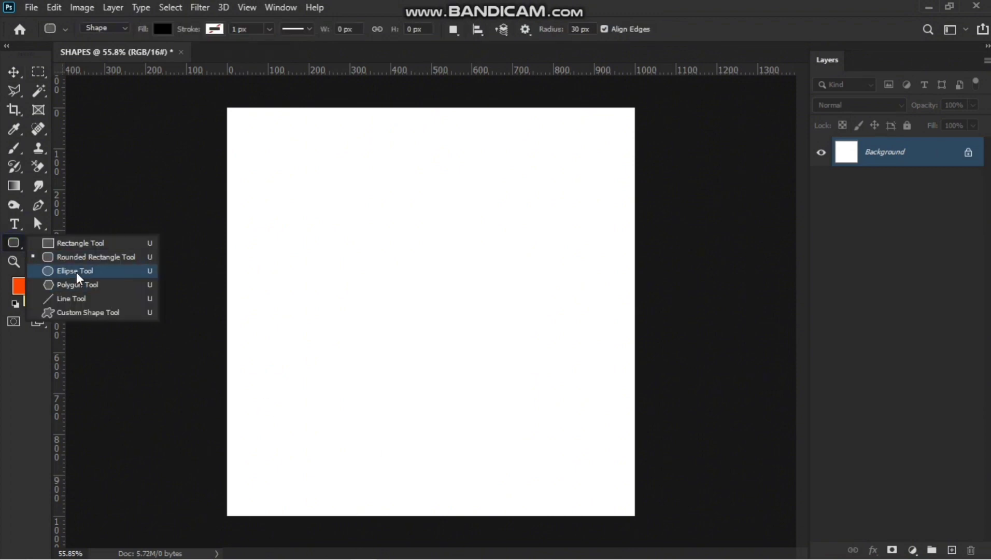
left_click(76, 271)
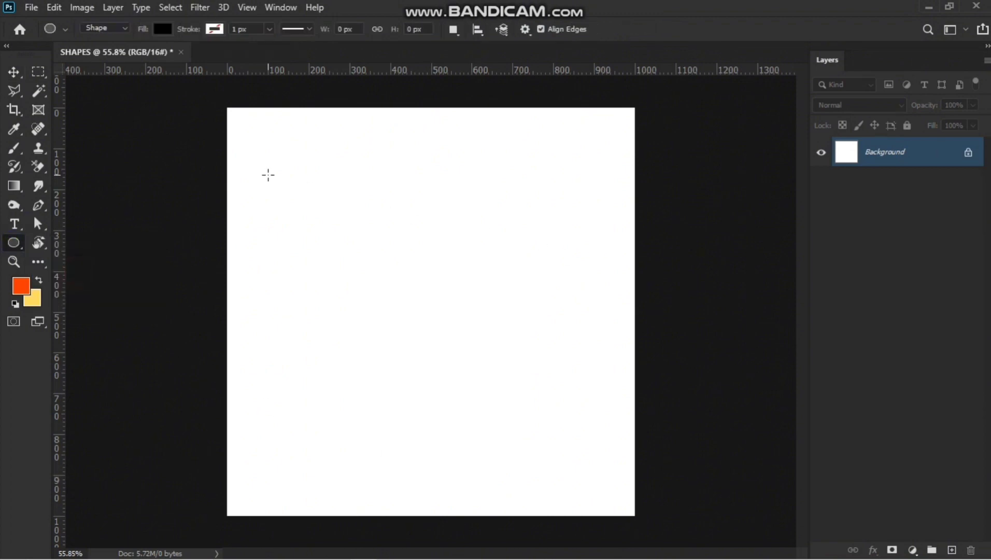
left_click_drag(321, 182, 574, 497)
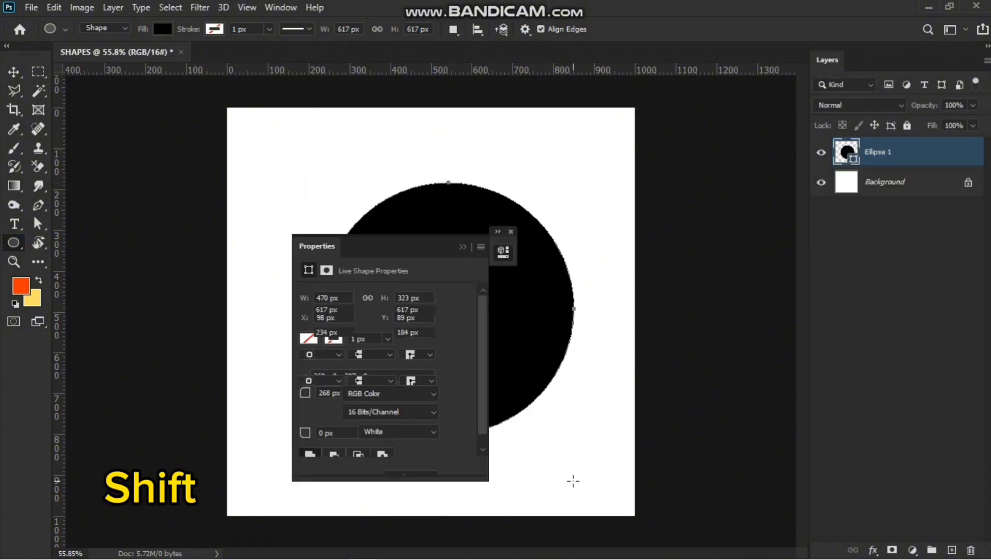
left_click(459, 247)
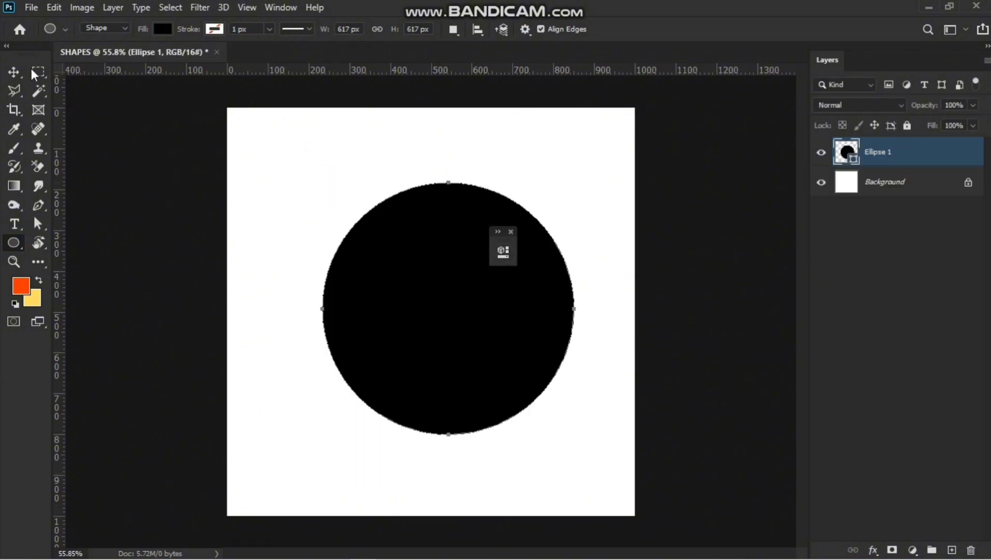
Center the circle on the canvas both horizontally and vertically.
left_click(14, 71)
key("ctrl+a")
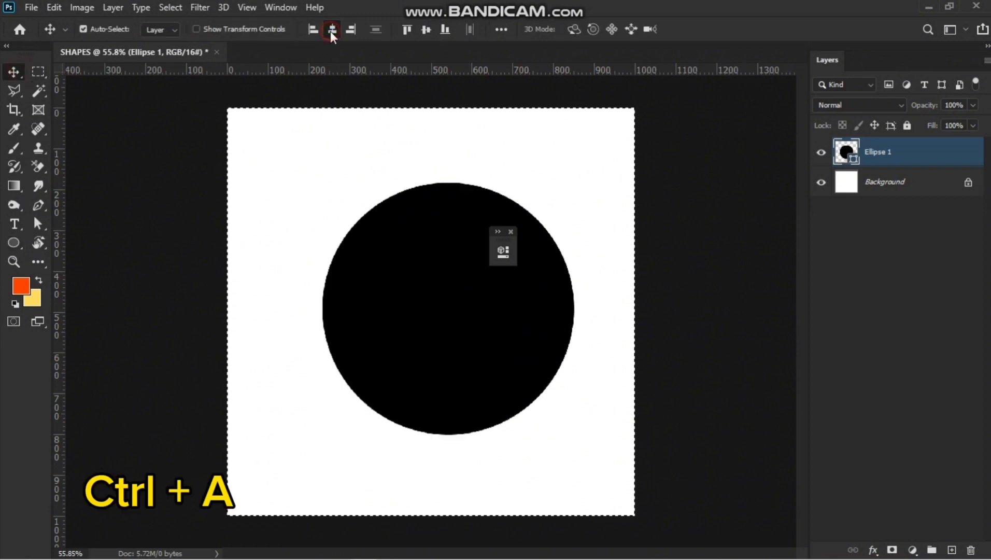
left_click(332, 29)
left_click(425, 30)
key("ctrl+d")
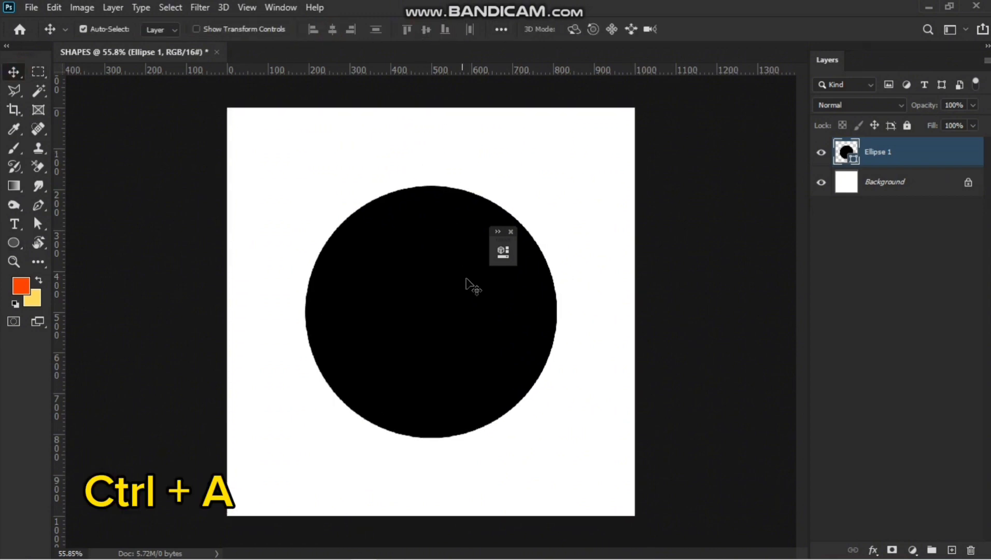
left_click(511, 232)
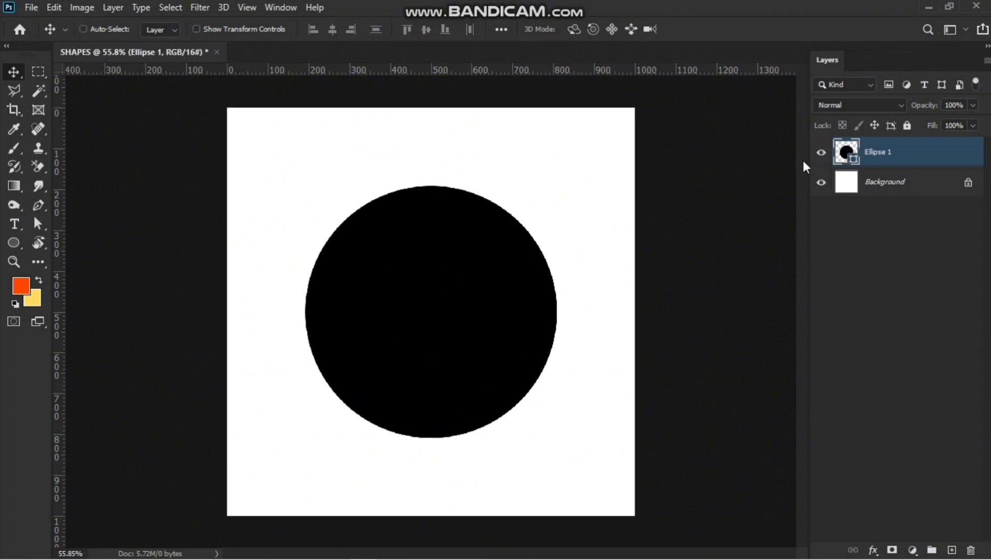
Duplicate the circle layer and scale the copy to about 53% around the same center.
key("ctrl+j")
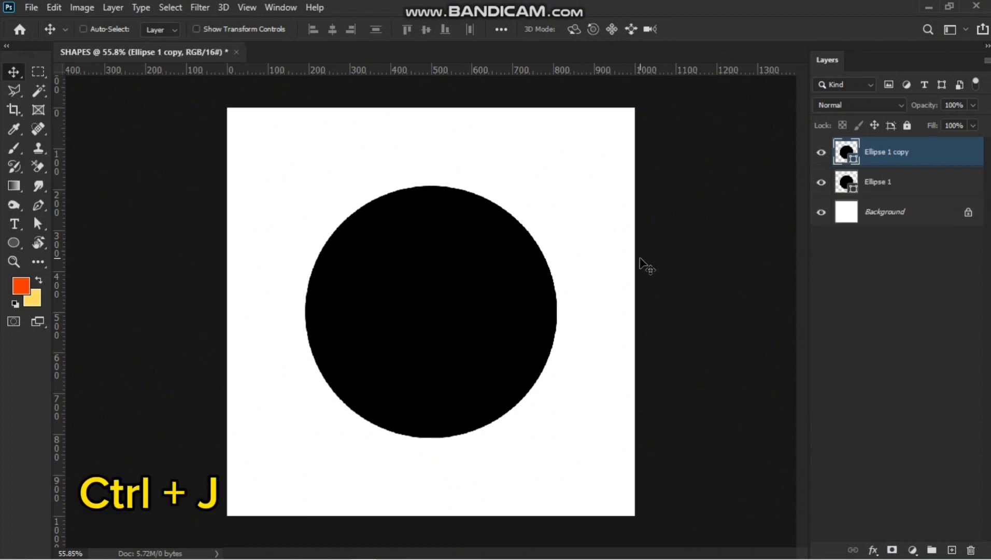
key("ctrl+t")
left_click_drag(555, 186, 501, 248)
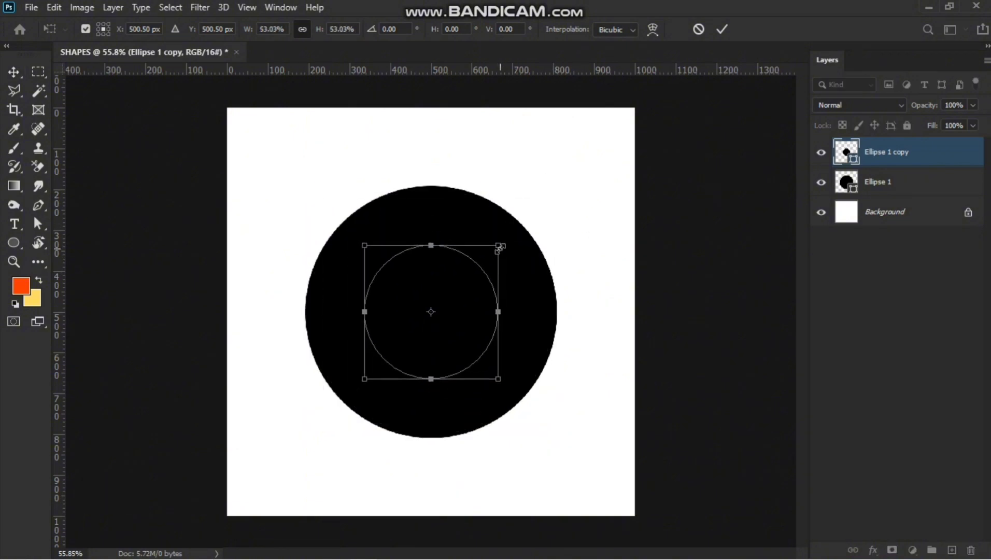
key("Return")
Change the smaller circle's fill colour to teal.
double_click(846, 151)
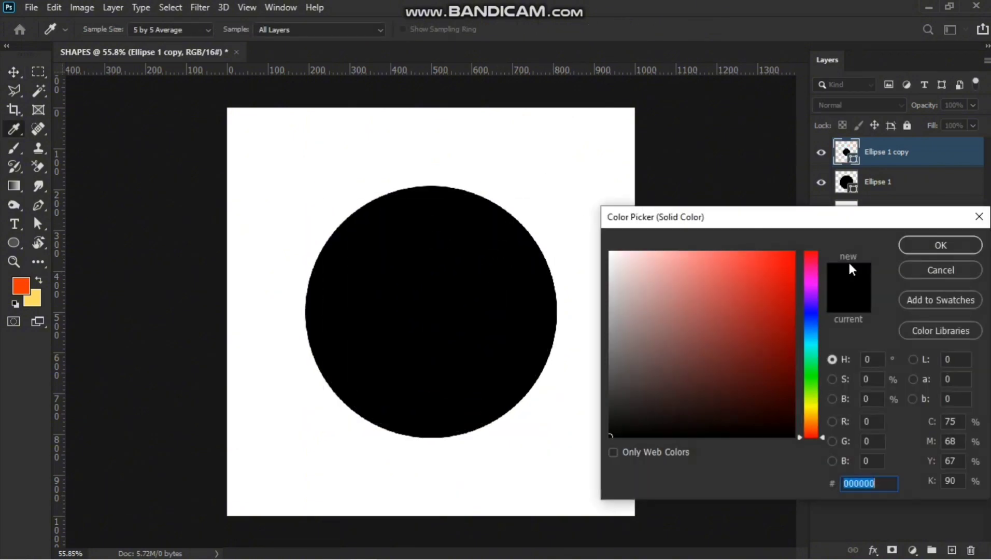
left_click(938, 268)
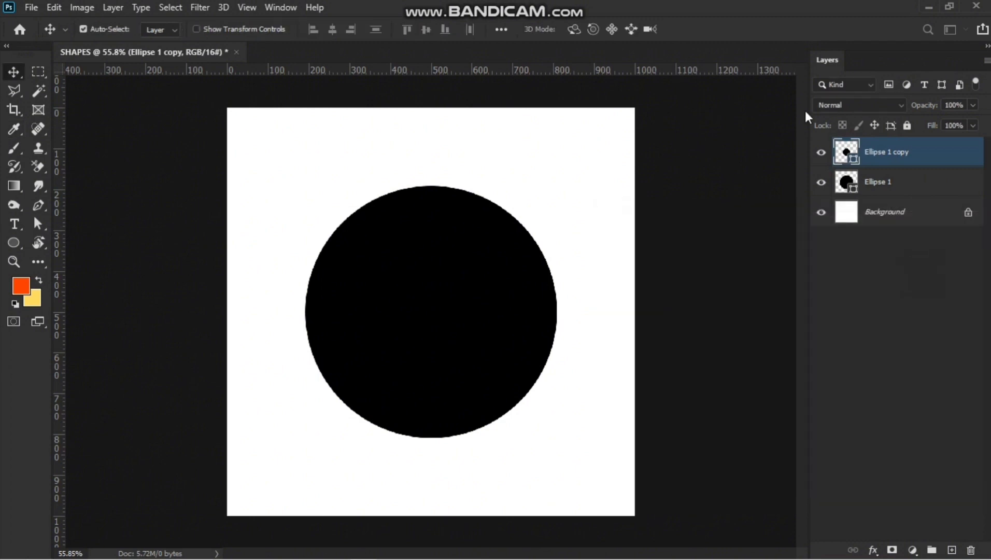
double_click(846, 151)
left_click(937, 271)
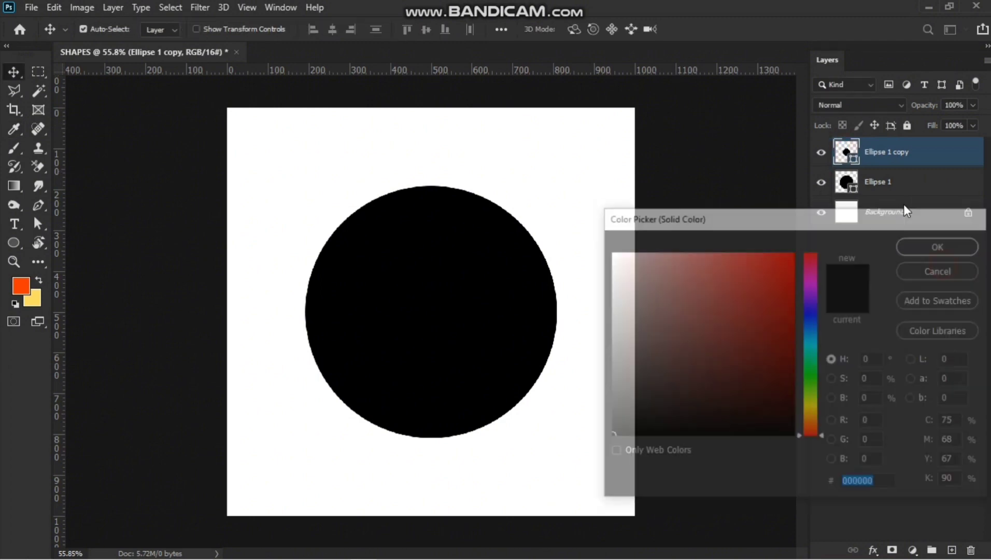
double_click(845, 152)
mouse_move(776, 279)
left_mouse_down()
mouse_move(791, 313)
mouse_move(716, 301)
mouse_move(735, 274)
mouse_move(769, 339)
left_mouse_up()
left_click_drag(811, 435, 817, 367)
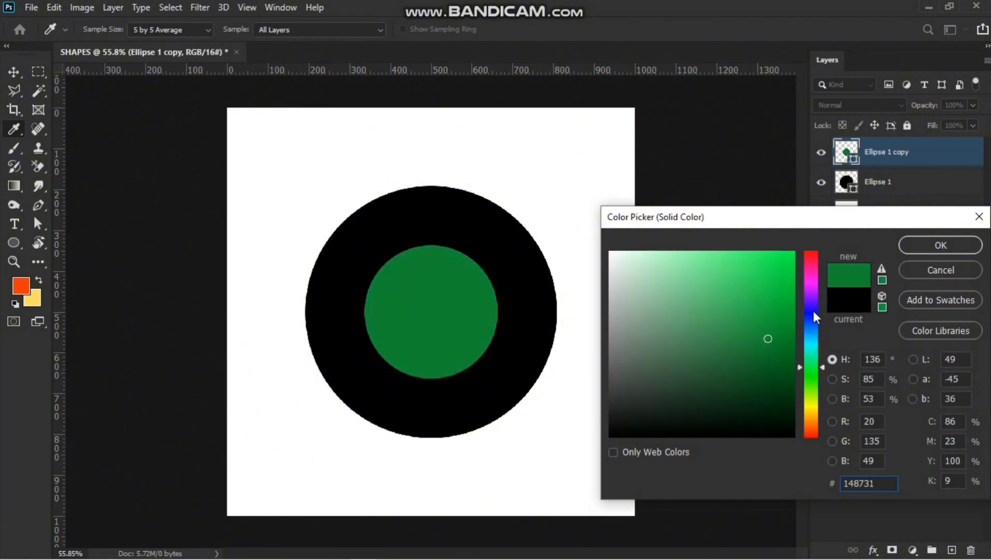
left_click_drag(814, 312, 839, 346)
left_click(947, 243)
Select both circle layers and scale them together to about 75% with Free Transform.
scroll(514, 314, "down", 3)
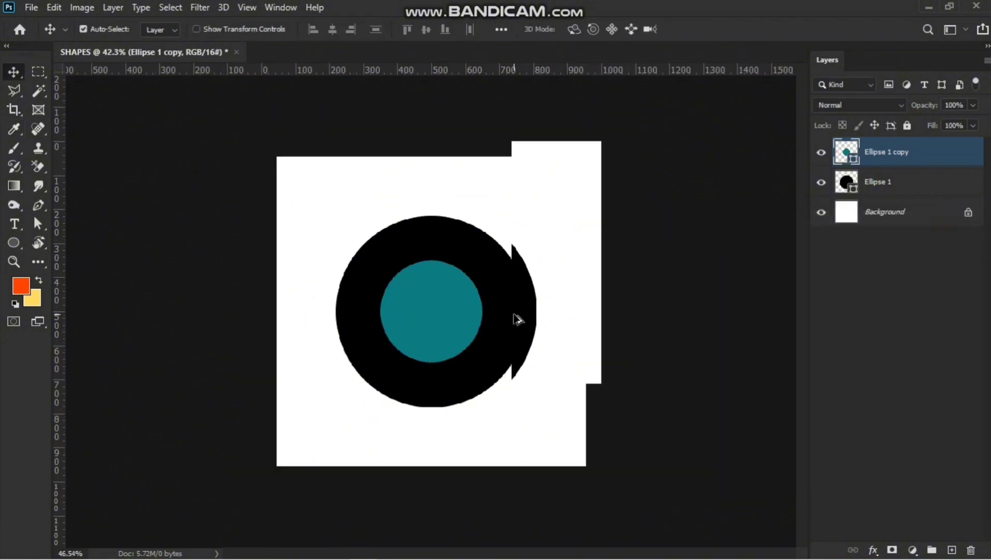
scroll(513, 314, "up", 1)
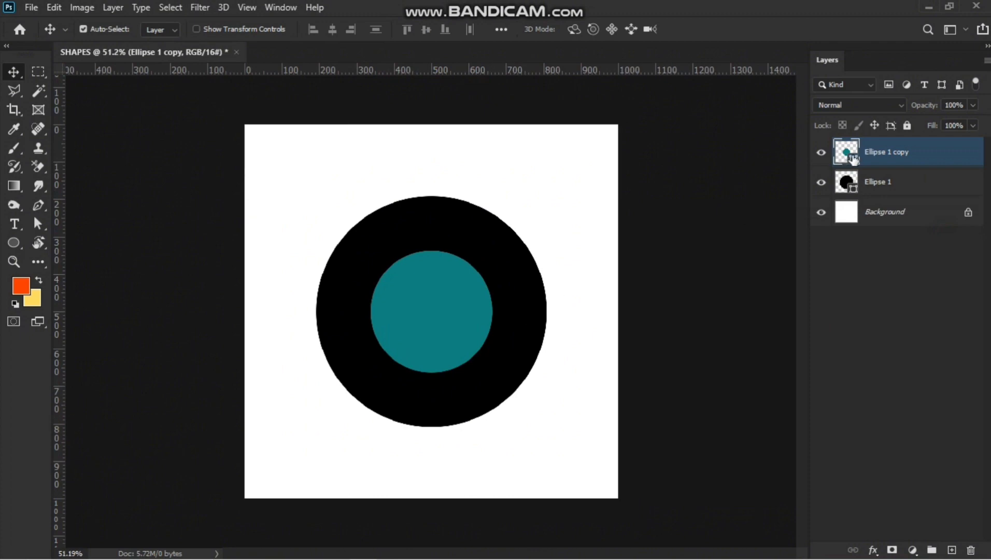
left_click(898, 187, "ctrl")
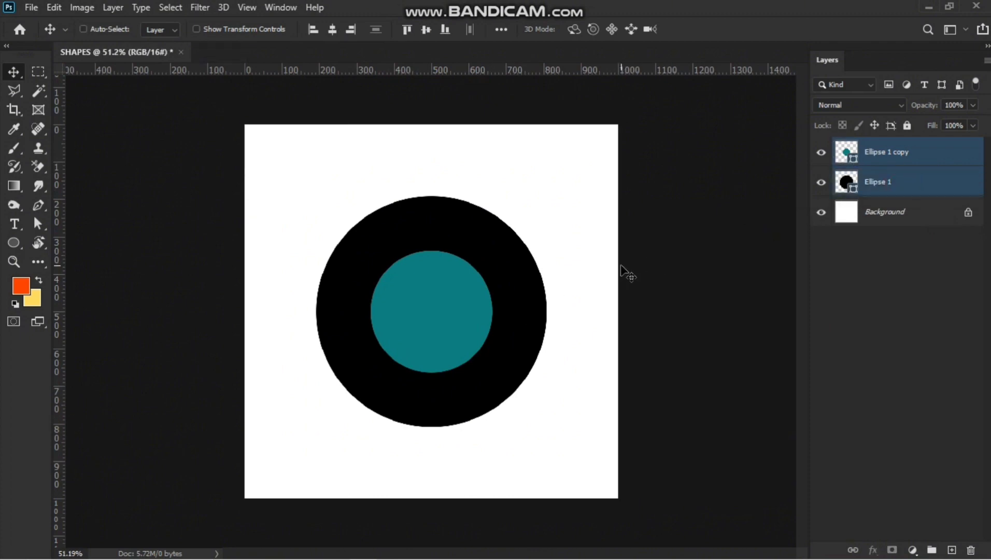
key("ctrl+t")
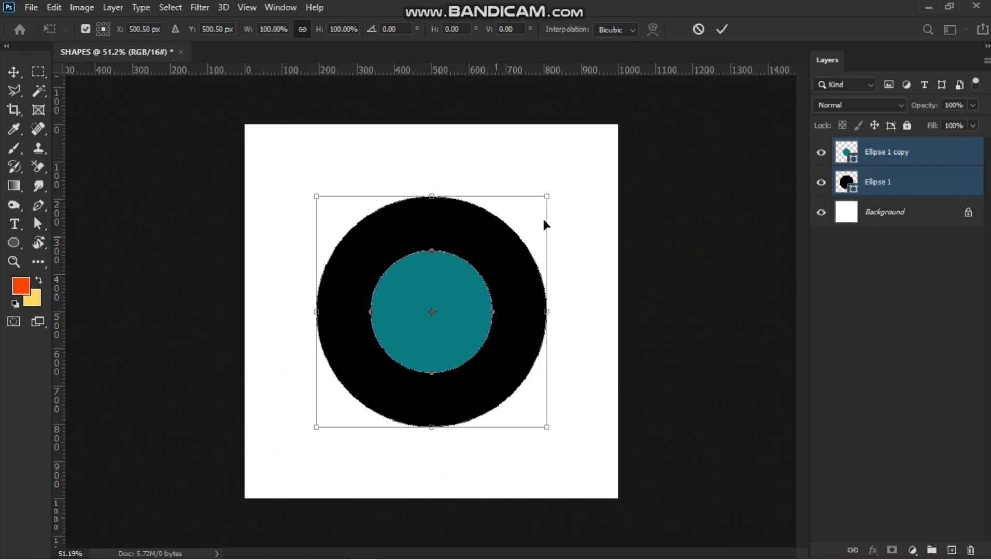
left_click_drag(547, 196, 501, 292)
key("ctrl+z")
left_click_drag(544, 199, 376, 311)
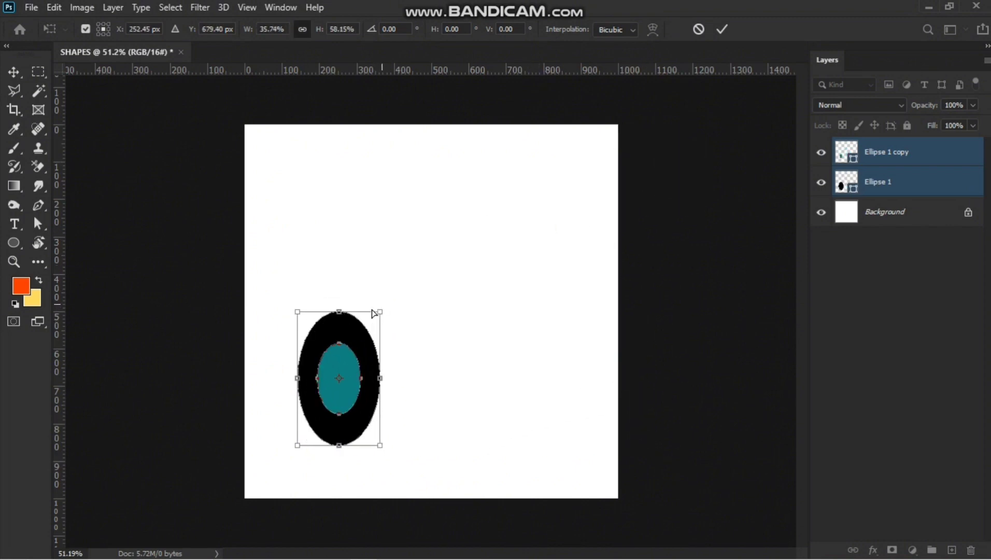
key("ctrl+z")
left_click_drag(292, 179, 549, 202)
key("ctrl+z")
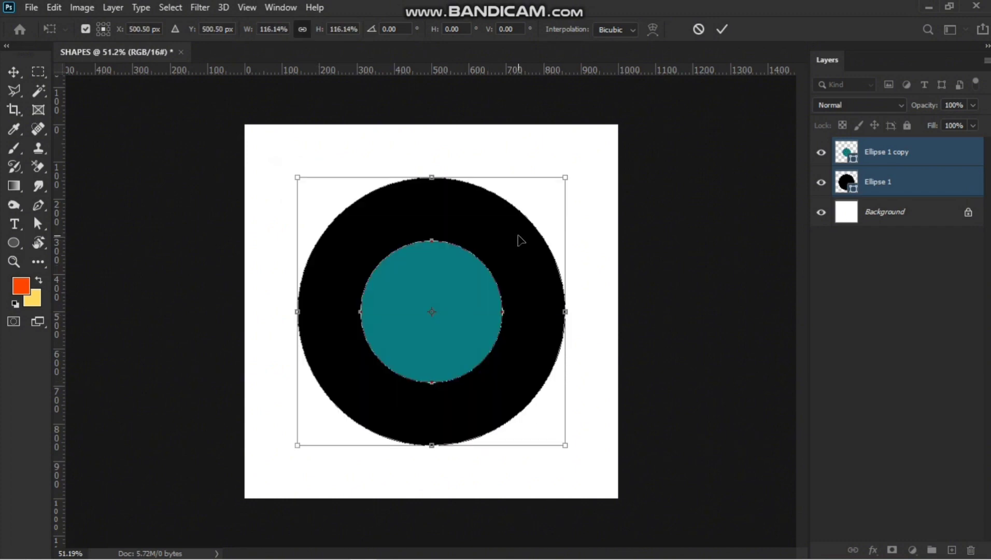
left_click_drag(565, 177, 468, 251)
key("ctrl+z")
left_click_drag(566, 179, 501, 275)
key("ctrl+z")
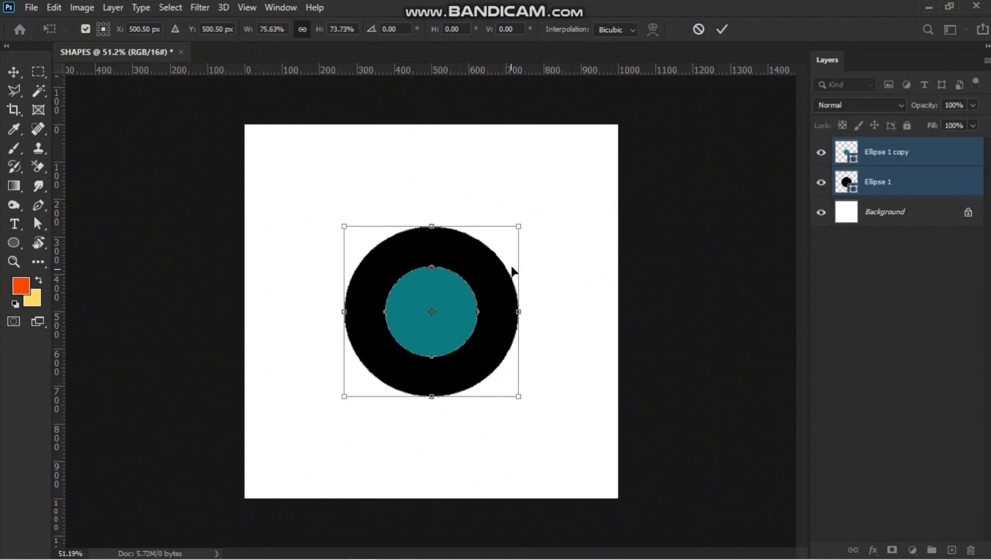
left_click_drag(521, 228, 513, 254)
key("ctrl+z")
left_click_drag(518, 227, 471, 256)
key("ctrl+z")
left_click(725, 29)
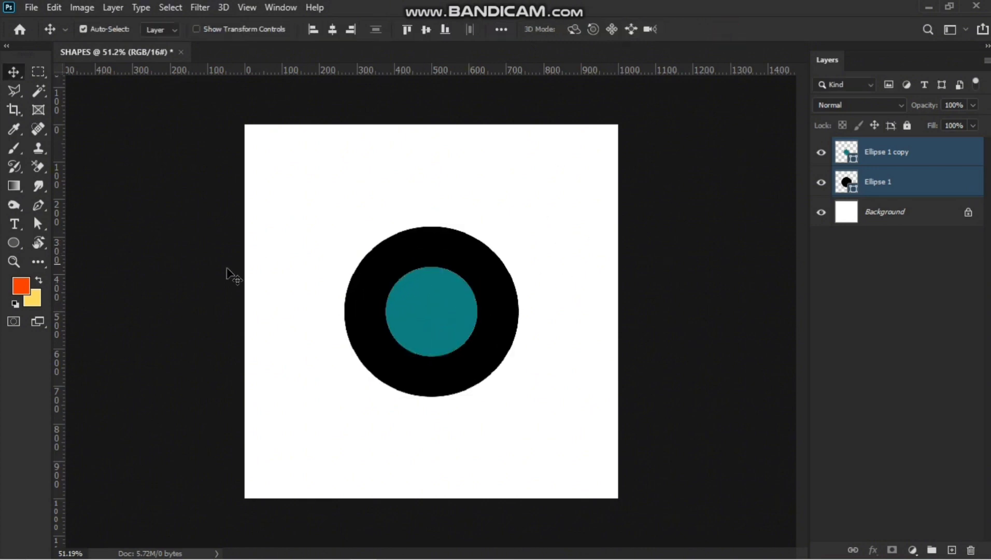
Shrink both circles further to about 59% and move them to the canvas's upper-left corner.
left_click_drag(349, 209, 650, 454)
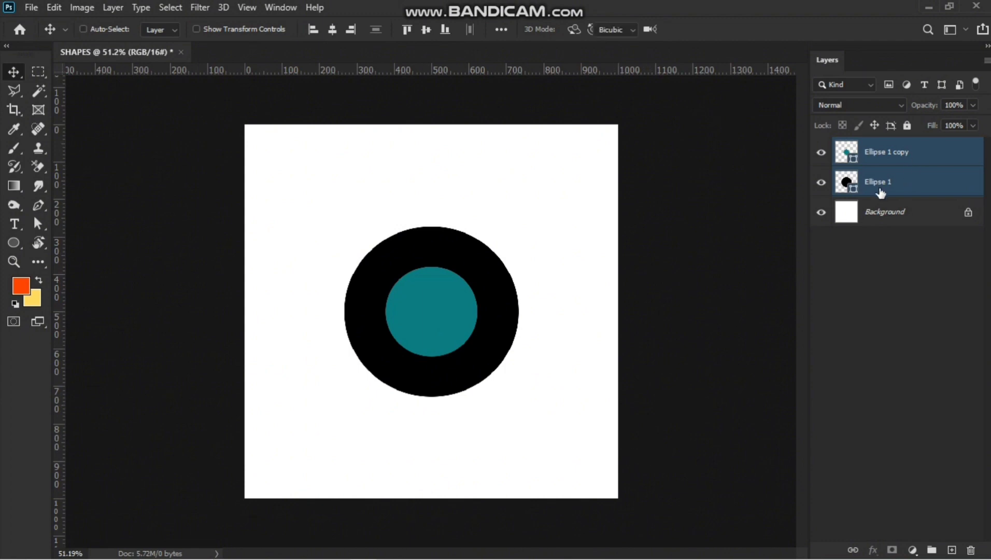
key("ctrl+t")
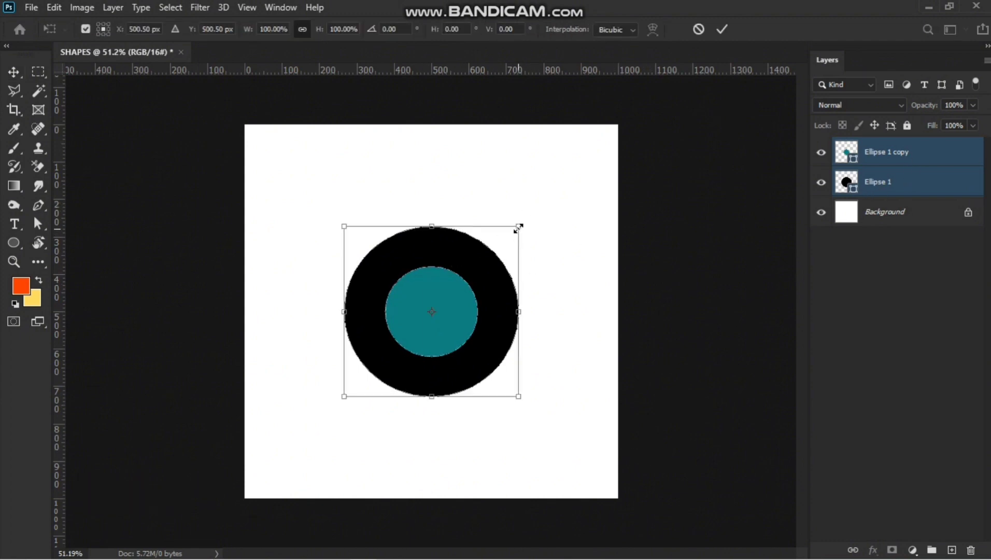
left_click_drag(518, 228, 453, 288)
key("Return")
key("ctrl+t")
left_click_drag(387, 393, 313, 201)
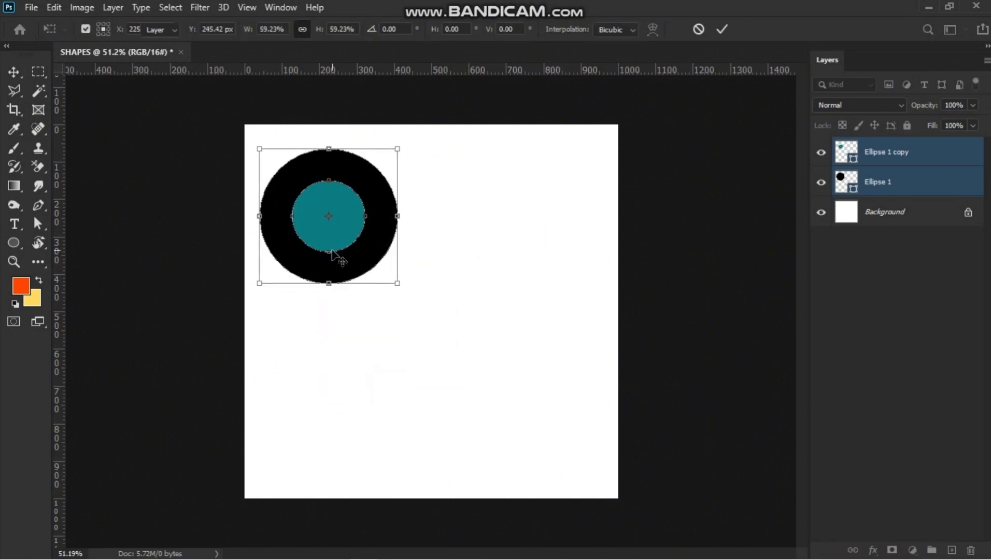
key("Return")
Switch to the Polygon Tool and add a new empty layer.
left_click(11, 244)
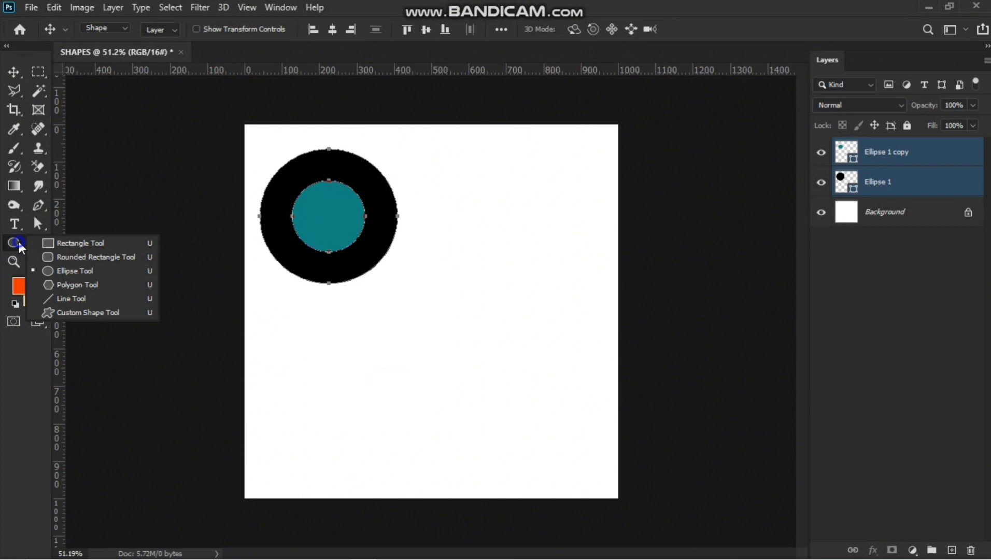
left_click(64, 287)
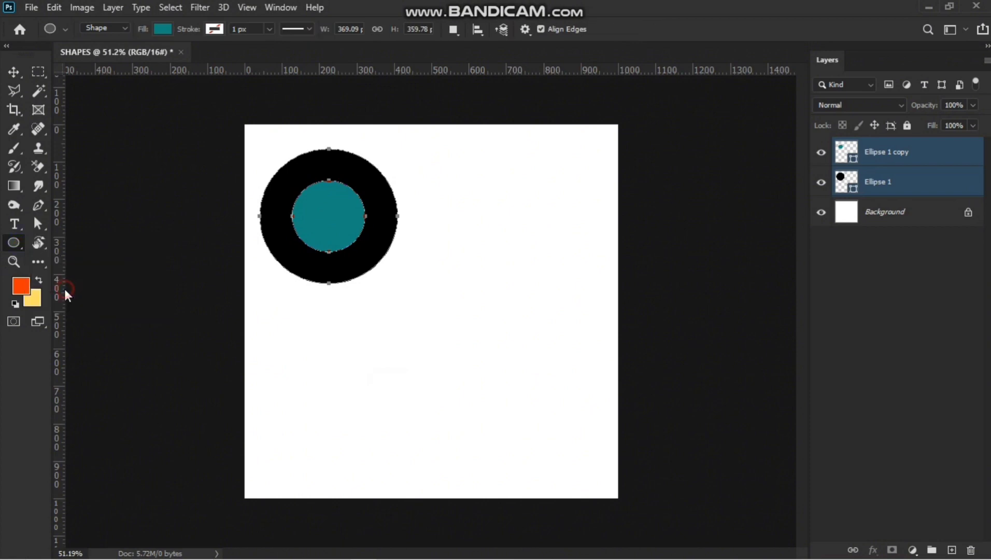
left_click(925, 389)
left_click(951, 549)
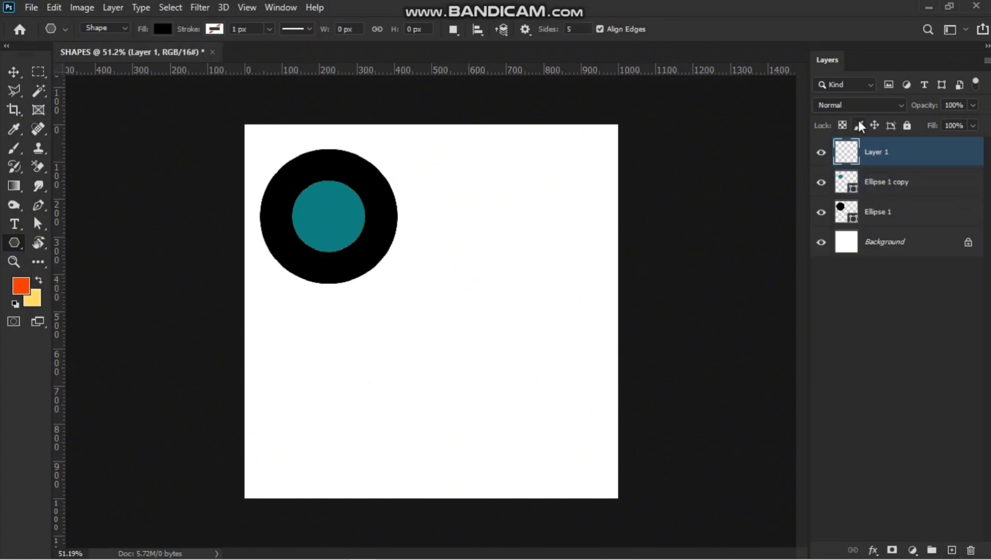
Rename the new layer polygon.
double_click(881, 154)
type("polygon")
key("Return")
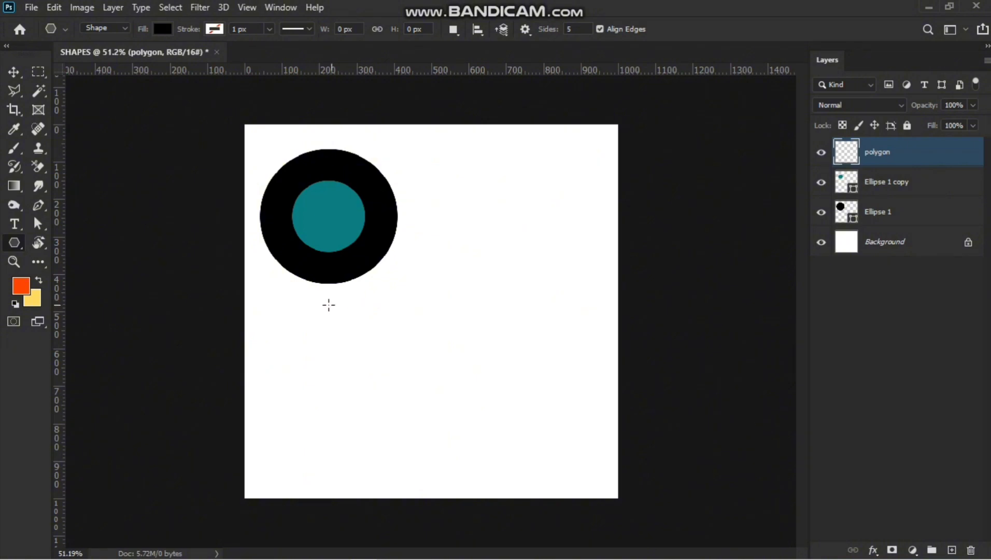
Try drawing a star polygon with the default settings and undo it.
right_click(14, 248)
left_click(72, 285)
left_click(441, 209)
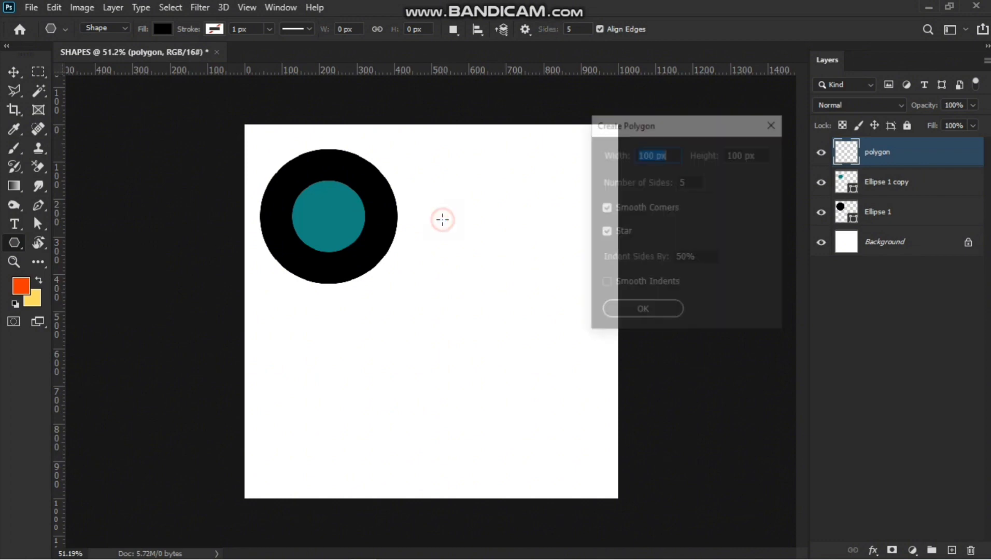
left_click(777, 123)
left_click(416, 295)
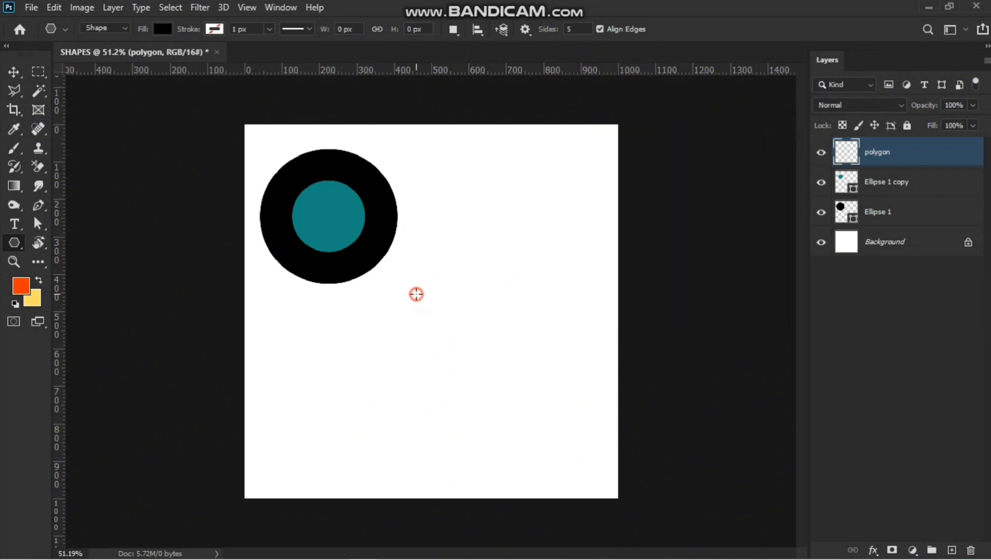
left_click(772, 129)
left_click_drag(400, 283, 458, 382)
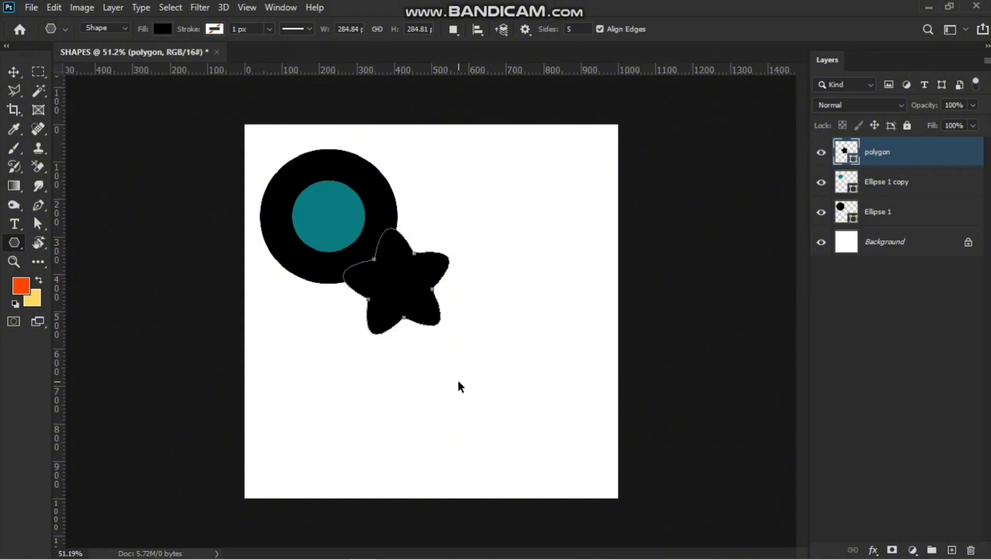
key("ctrl+z")
Create a 100 px by 100 px polygon with 3 sides, Star and Smooth Corners turned off.
right_click(14, 243)
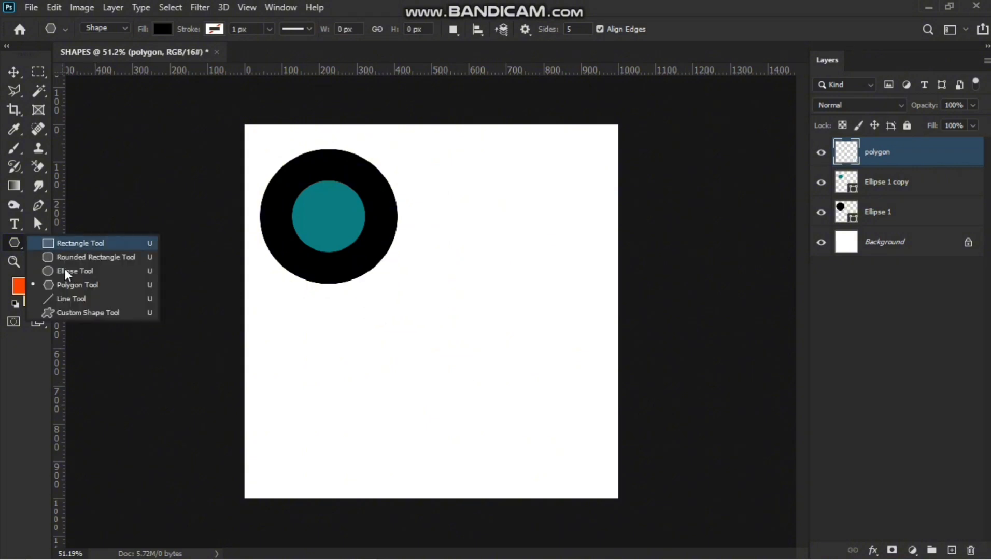
left_click(53, 284)
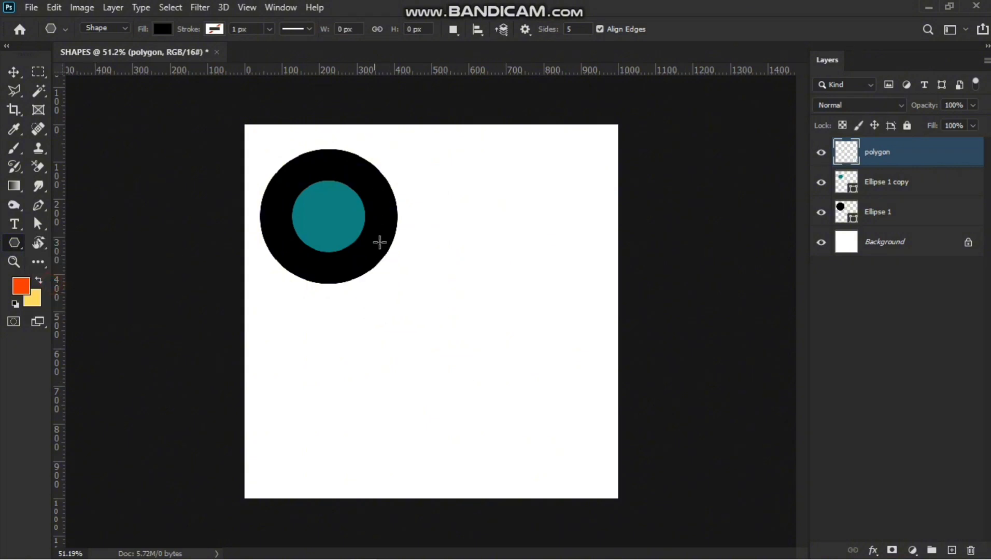
left_click(472, 258)
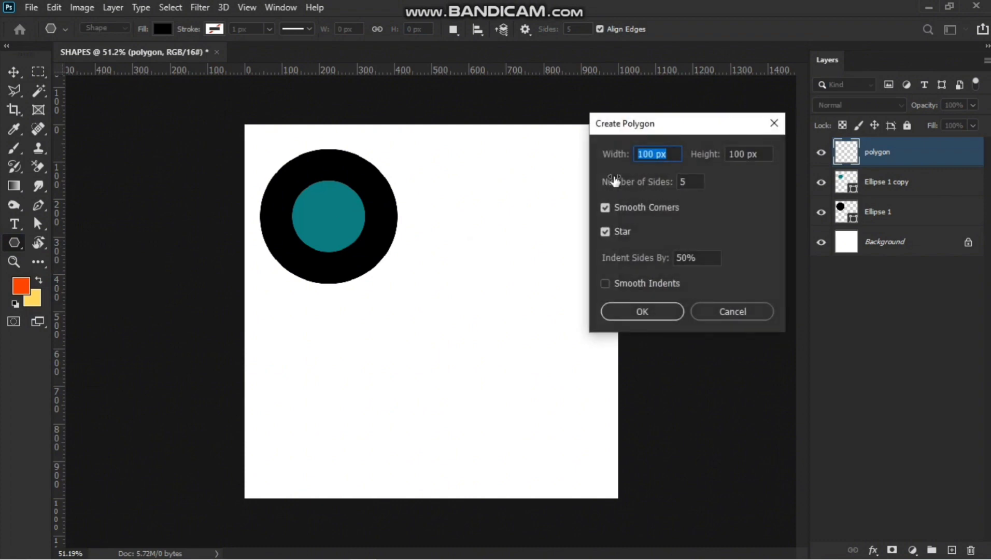
left_click(690, 181)
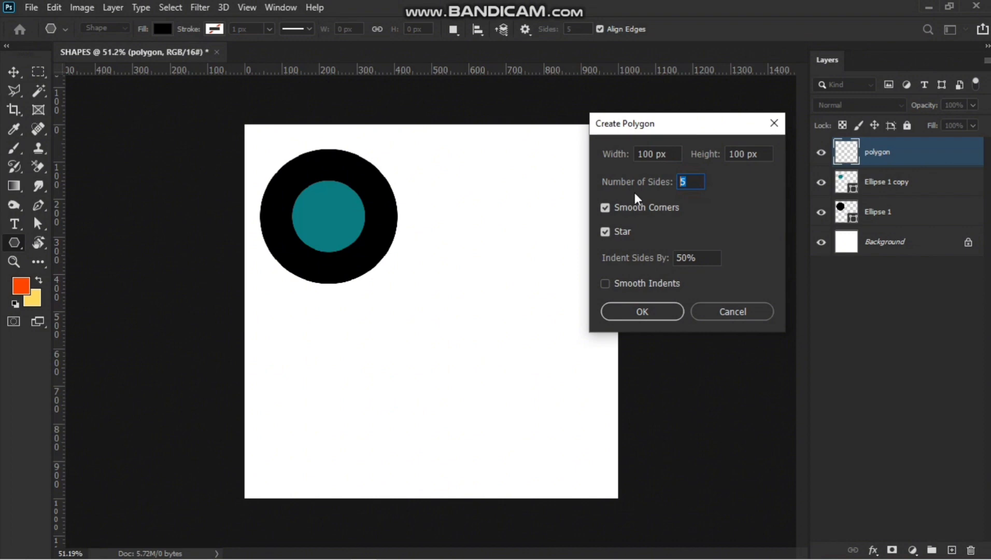
type("3")
left_click(605, 231)
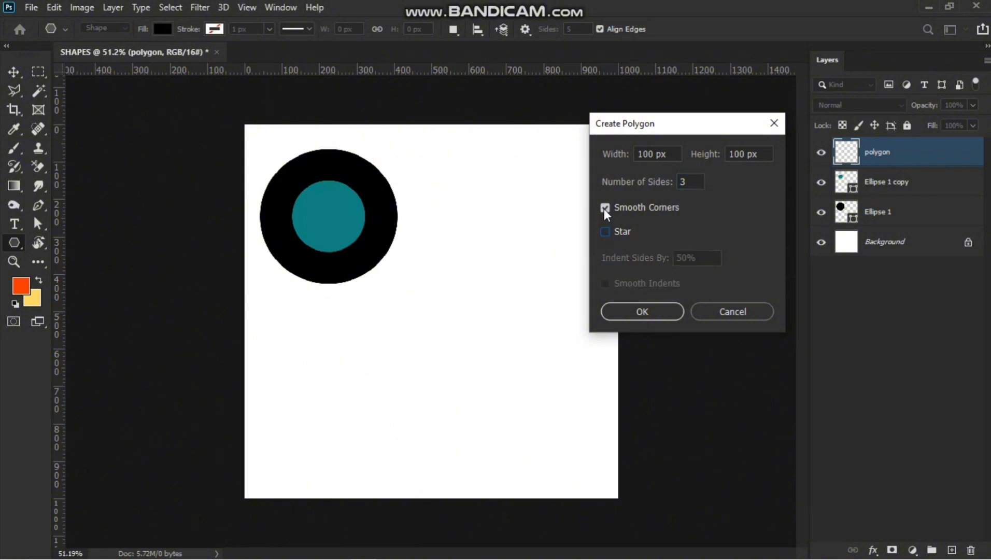
left_click(604, 208)
left_click(642, 311)
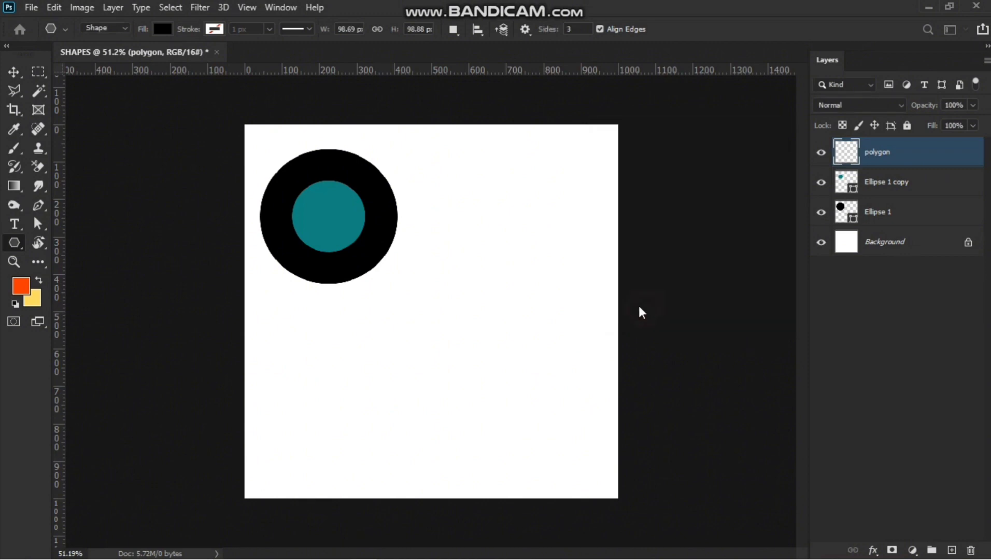
Enlarge the triangle to about 438% with Free Transform.
left_click(14, 72)
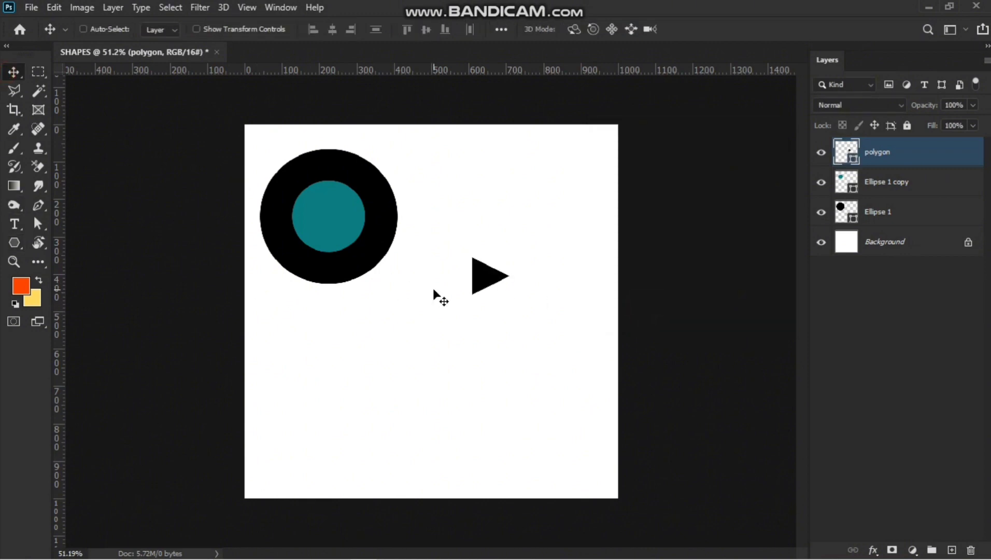
key("ctrl+t")
left_click_drag(511, 255, 557, 183)
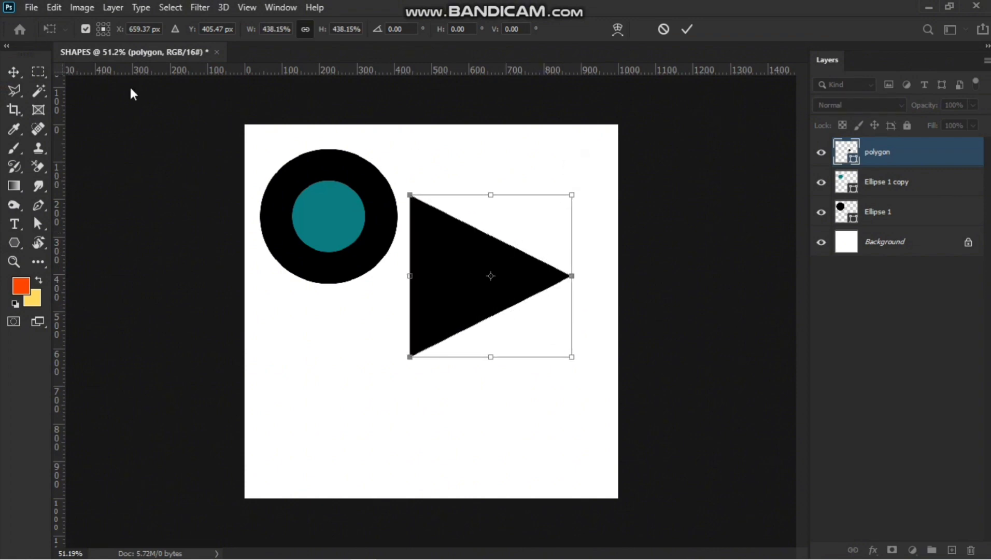
key("Return")
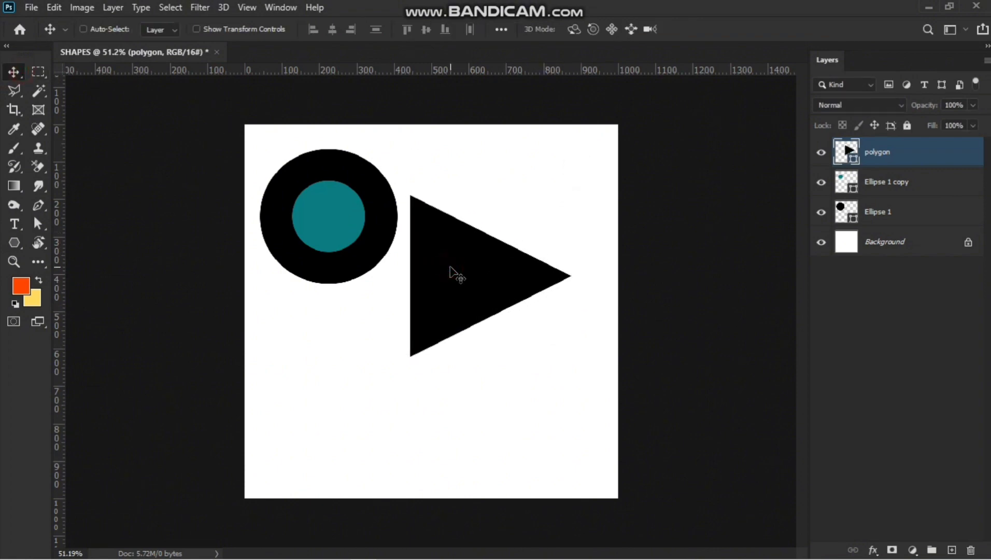
Scale the triangle down to about half its size with Free Transform.
key("ctrl+t")
key("Return")
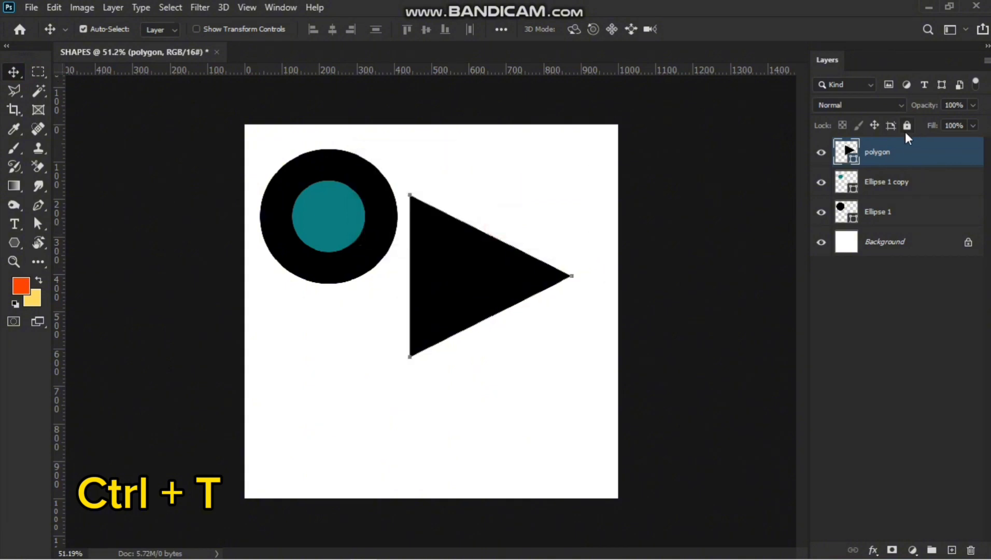
key("ctrl+t")
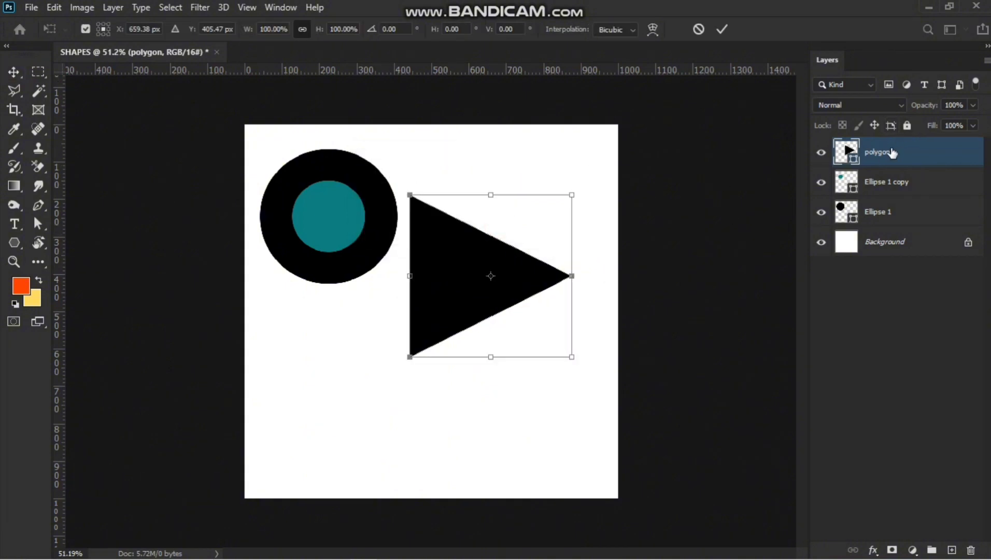
left_click_drag(573, 196, 541, 240)
left_click(897, 165)
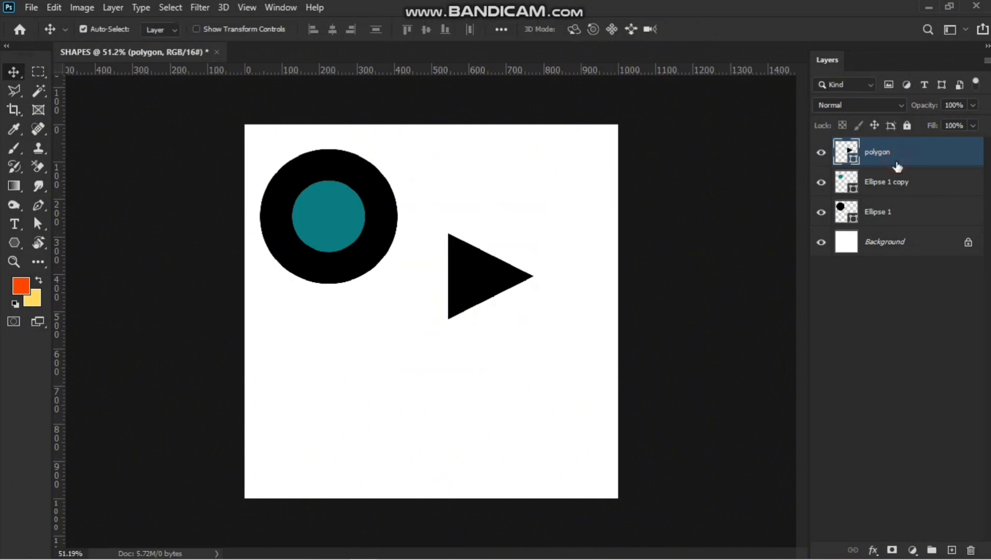
Duplicate the triangle layer and scale the copy down to 54.05% with Free Transform.
key("ctrl+j")
key("ctrl+t")
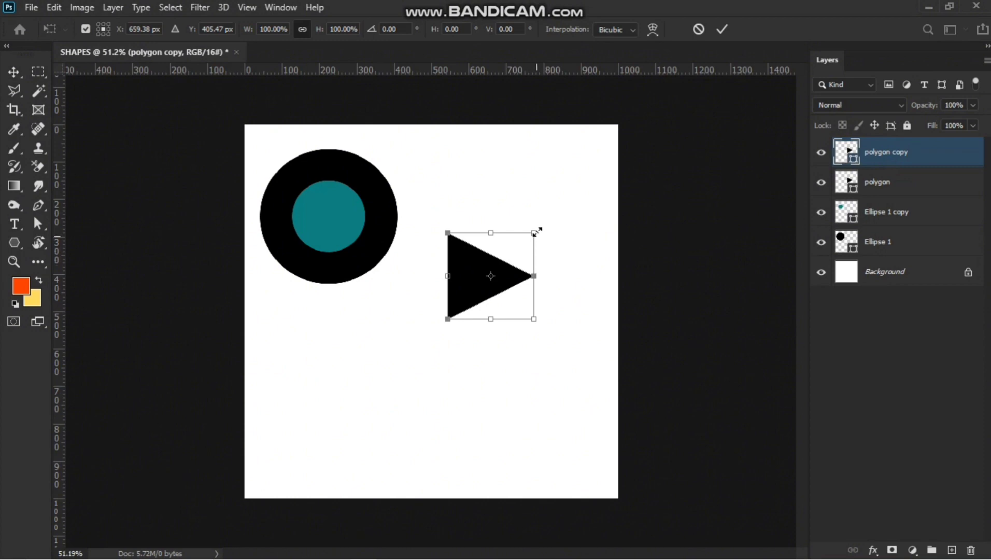
left_click_drag(537, 231, 514, 253)
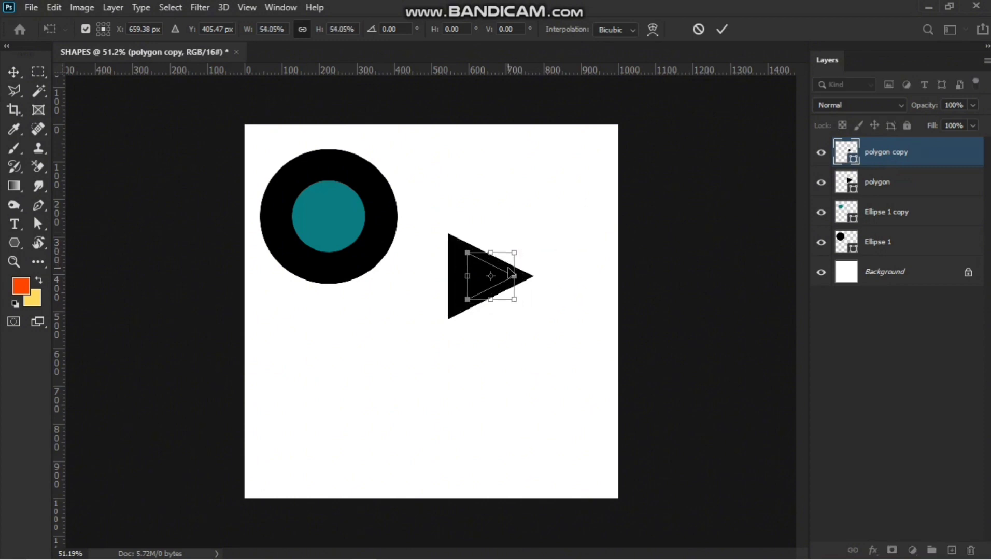
left_click(901, 191, "shift")
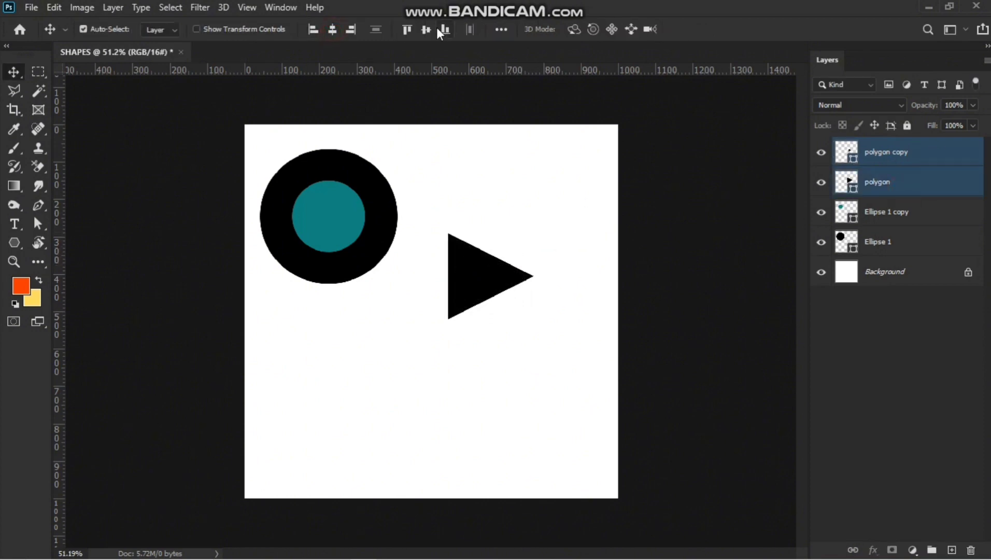
Set the copy's fill colour to red, then delete the copy layer.
left_click(850, 155)
double_click(846, 151)
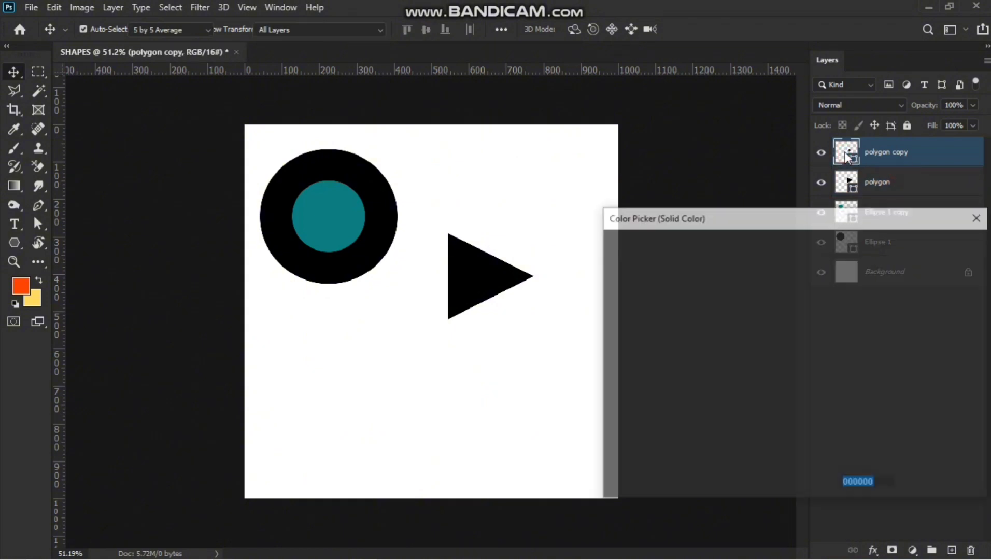
mouse_move(704, 306)
left_mouse_down()
mouse_move(677, 296)
mouse_move(694, 358)
mouse_move(688, 378)
mouse_move(733, 358)
mouse_move(772, 298)
mouse_move(766, 308)
left_mouse_up()
left_click(934, 269)
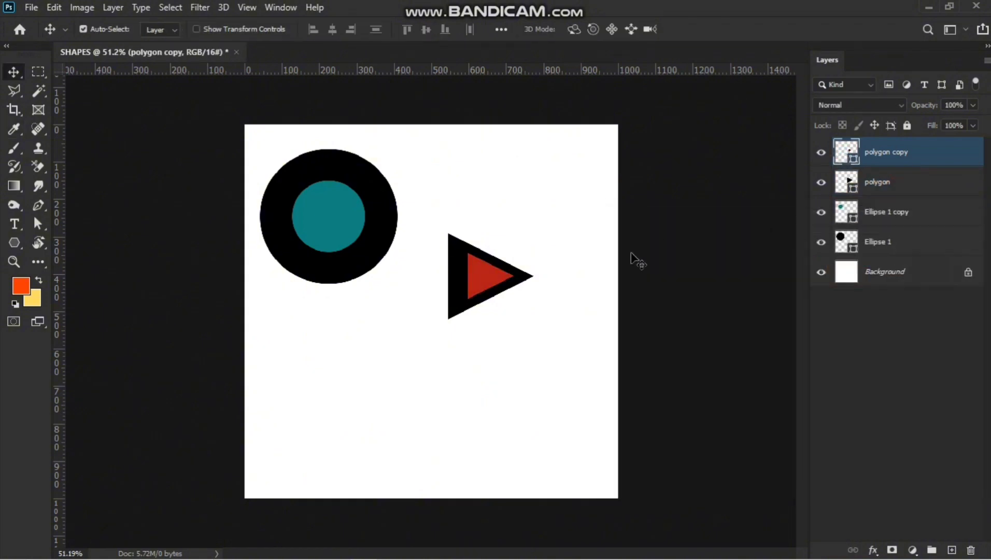
key("Delete")
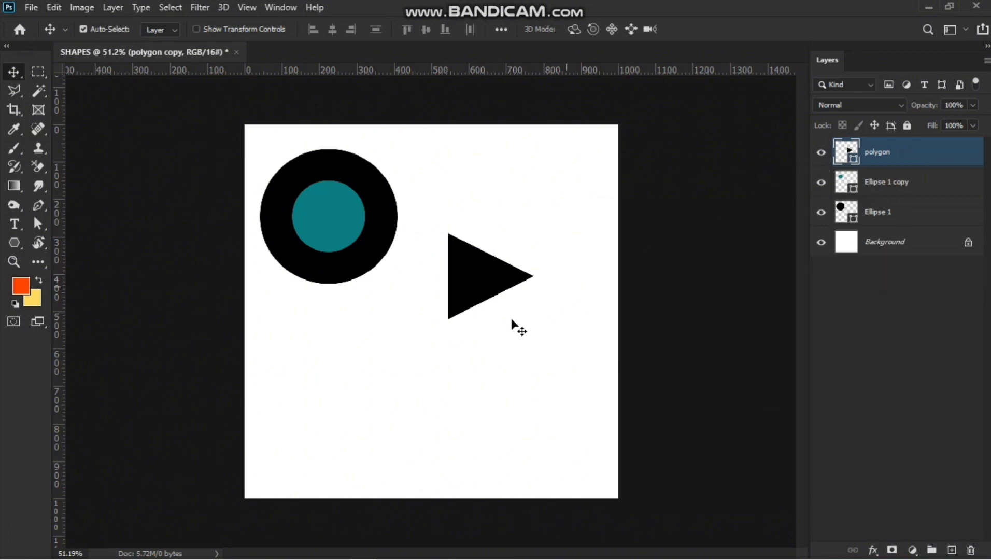
Move the triangle up beside the circle.
left_click_drag(497, 279, 480, 220)
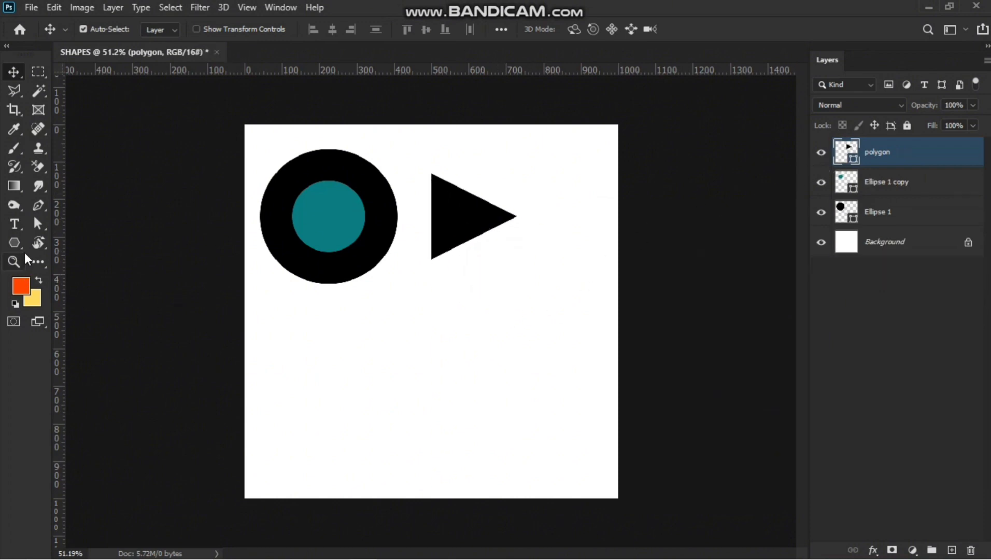
Create a 6-sided polygon with the Polygon tool and delete it.
left_click(9, 244)
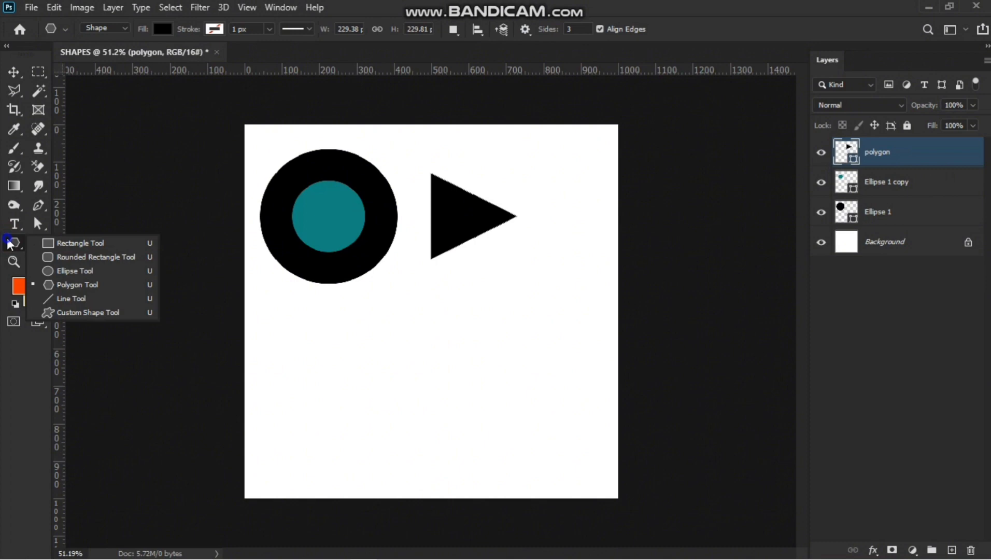
left_click(68, 286)
left_click(426, 319)
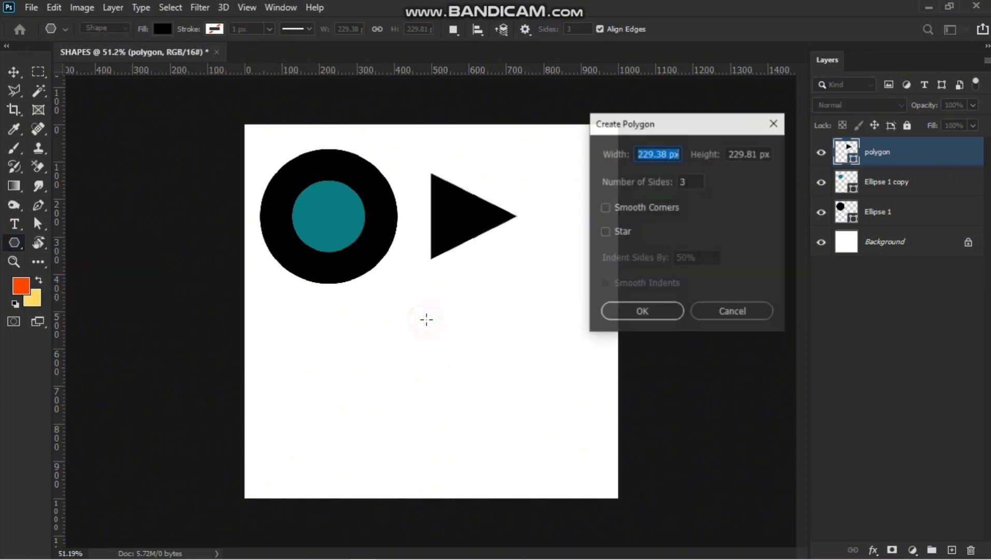
double_click(703, 182)
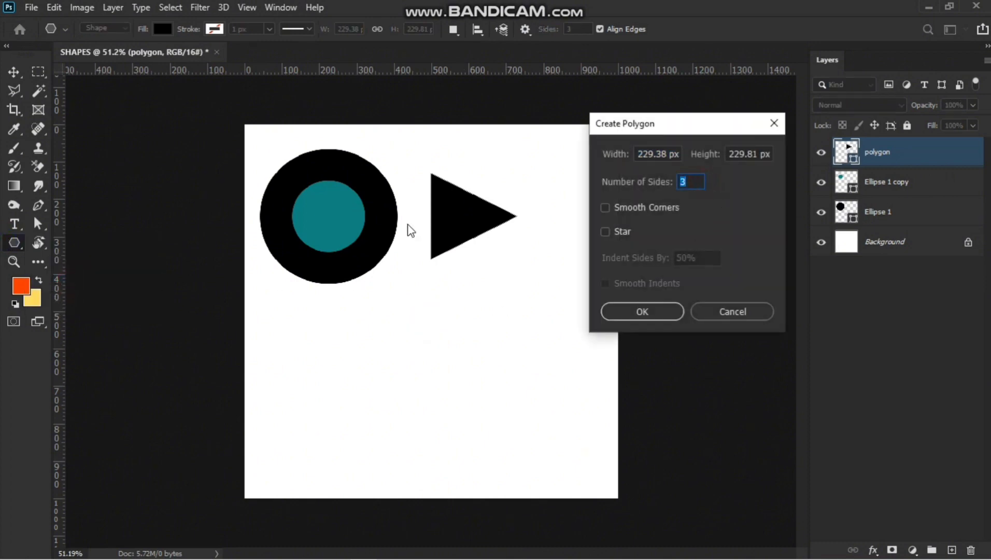
type("6")
left_click(641, 317)
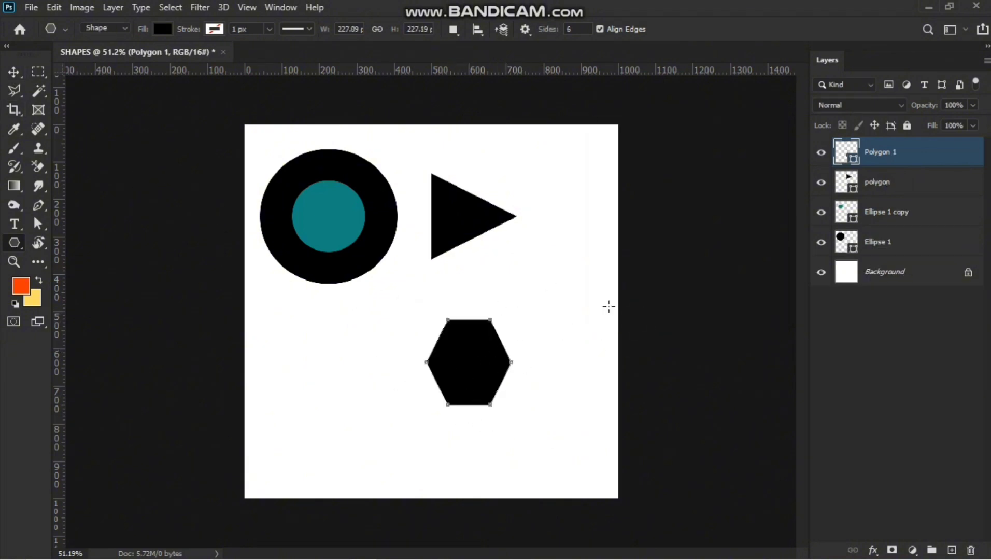
key("Delete")
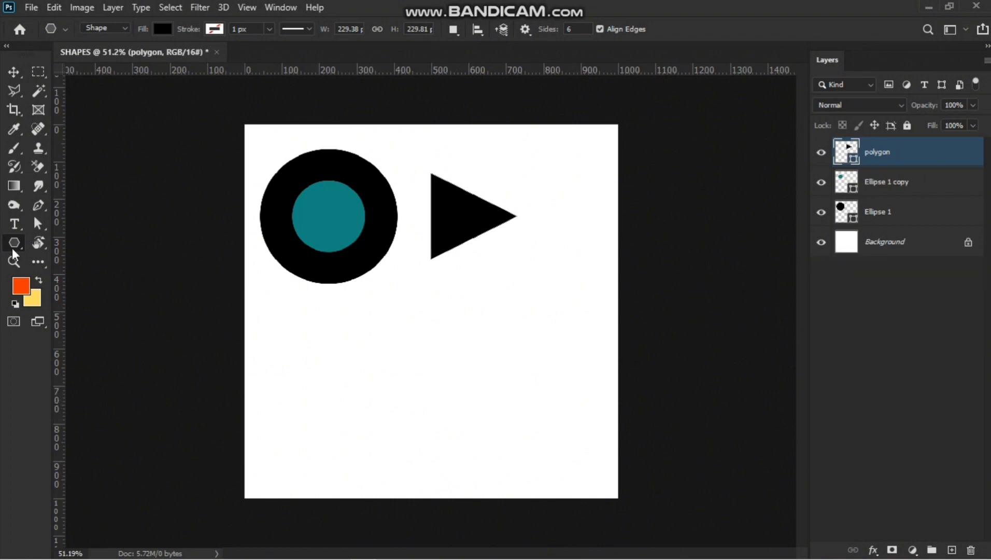
Create a 200 px by 200 px hexagon with 6 sides.
left_click(337, 321)
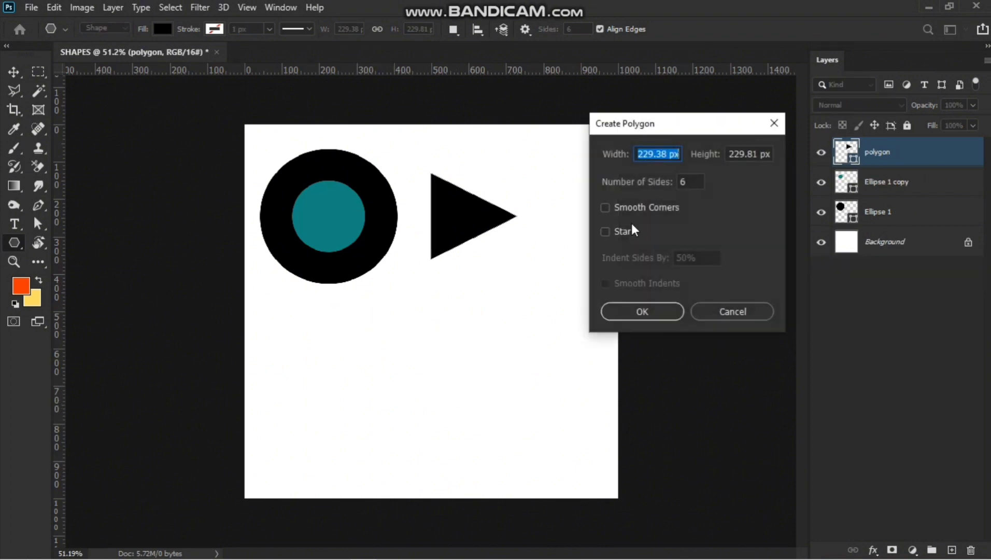
double_click(657, 154)
type("200")
double_click(756, 153)
type("200")
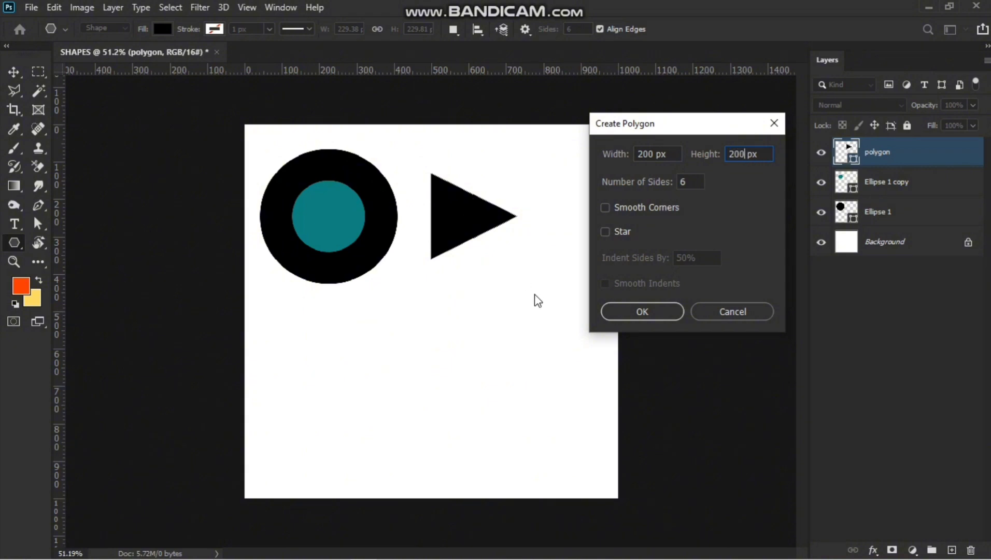
left_click(657, 309)
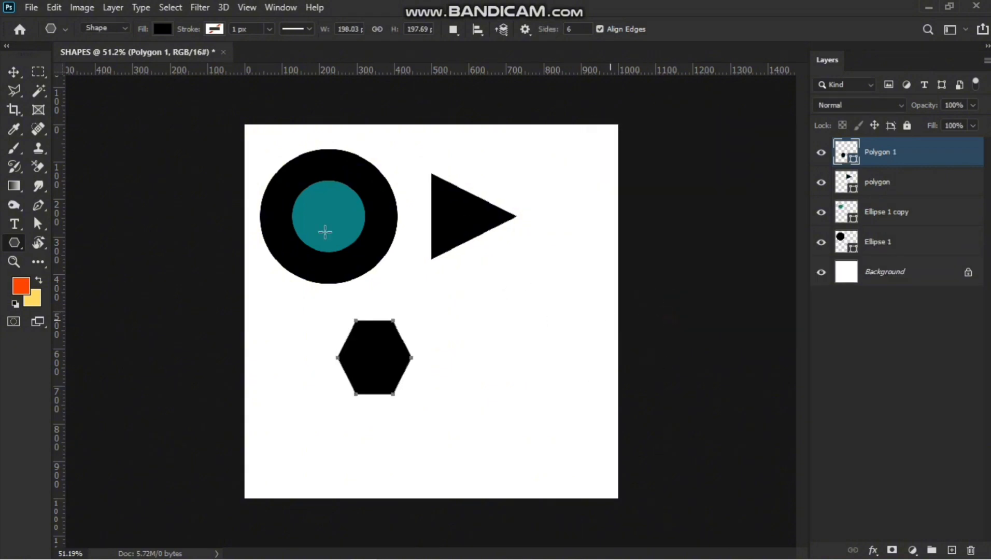
Move the hexagon below the circle.
left_click(10, 70)
scroll(460, 354, "down", 2)
scroll(394, 354, "up", 1)
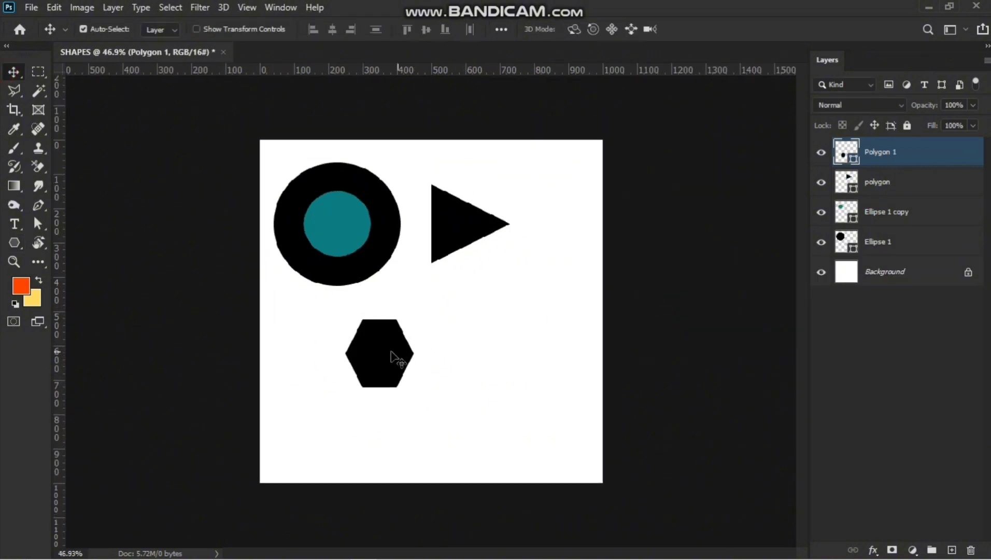
left_click_drag(383, 352, 294, 340)
left_click(14, 242)
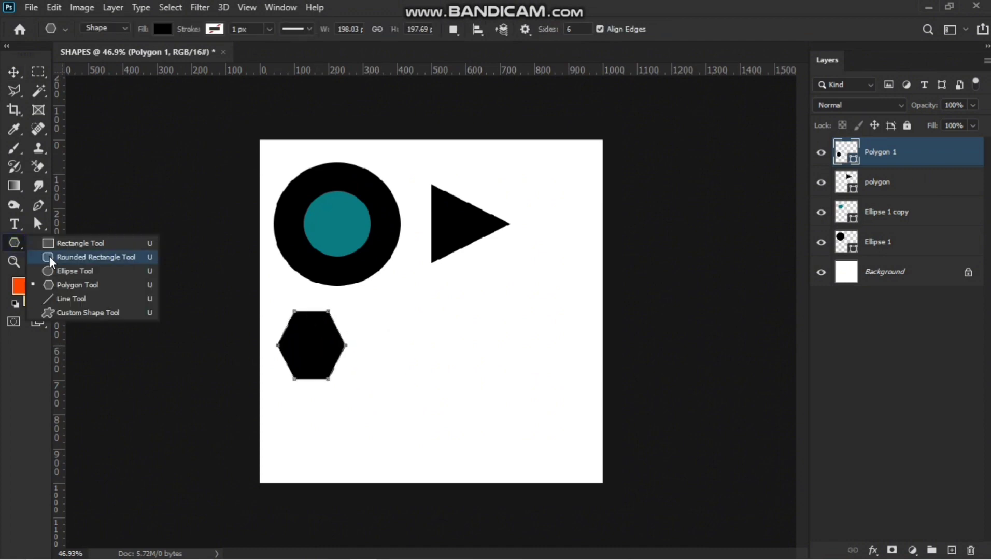
left_click(65, 284)
left_click(410, 325)
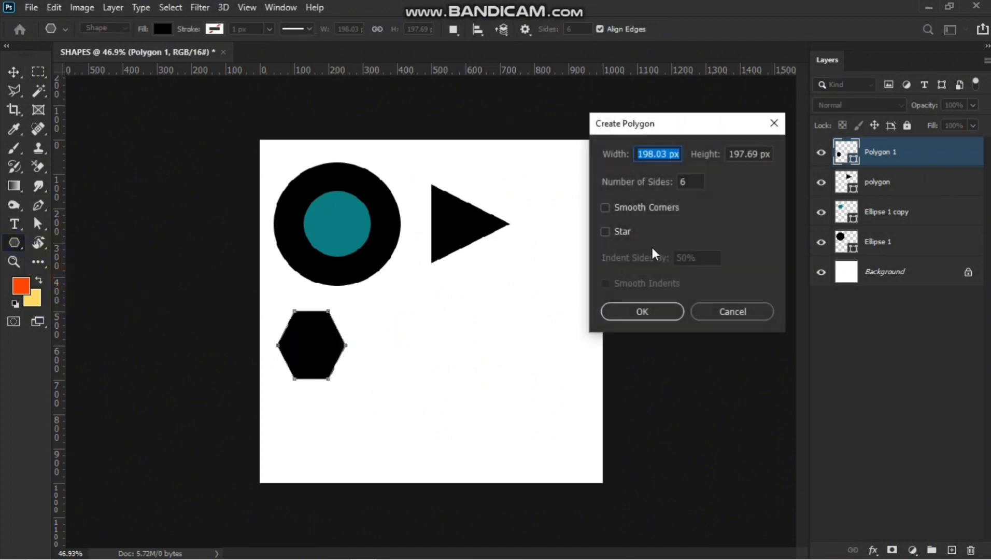
left_click(773, 124)
On a new layer, create a 100 px by 100 px, 3-sided polygon with Smooth Corners turned on.
left_click(951, 549)
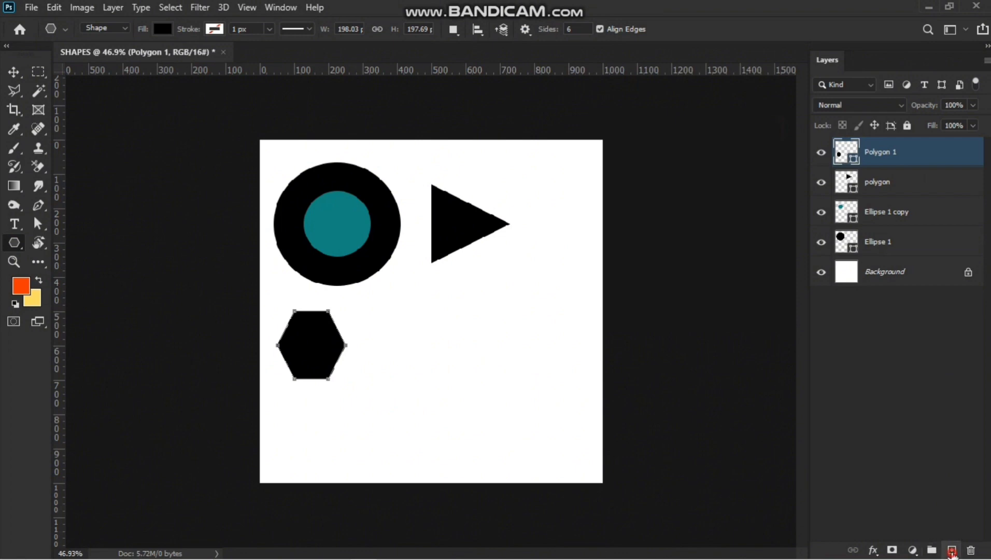
left_click(338, 328)
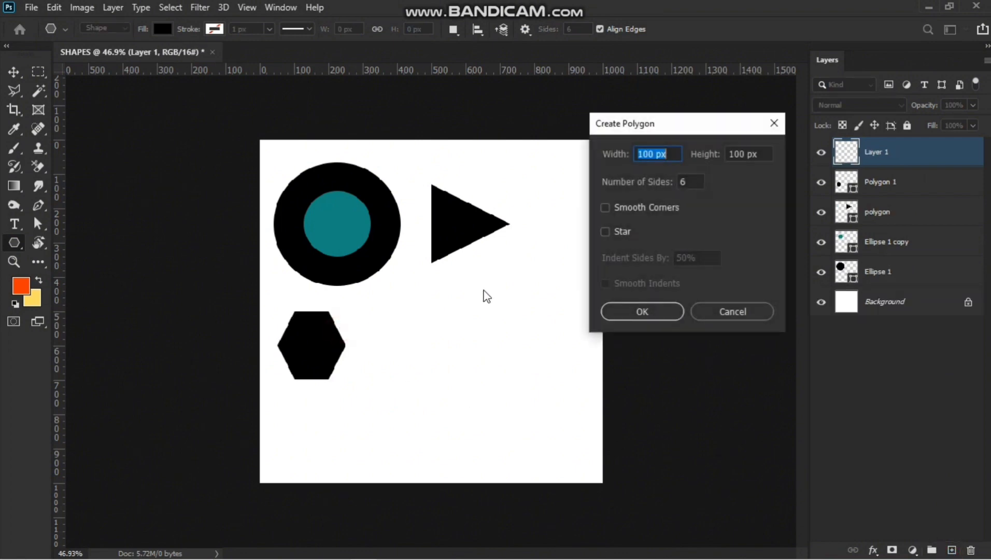
left_click(605, 207)
double_click(686, 181)
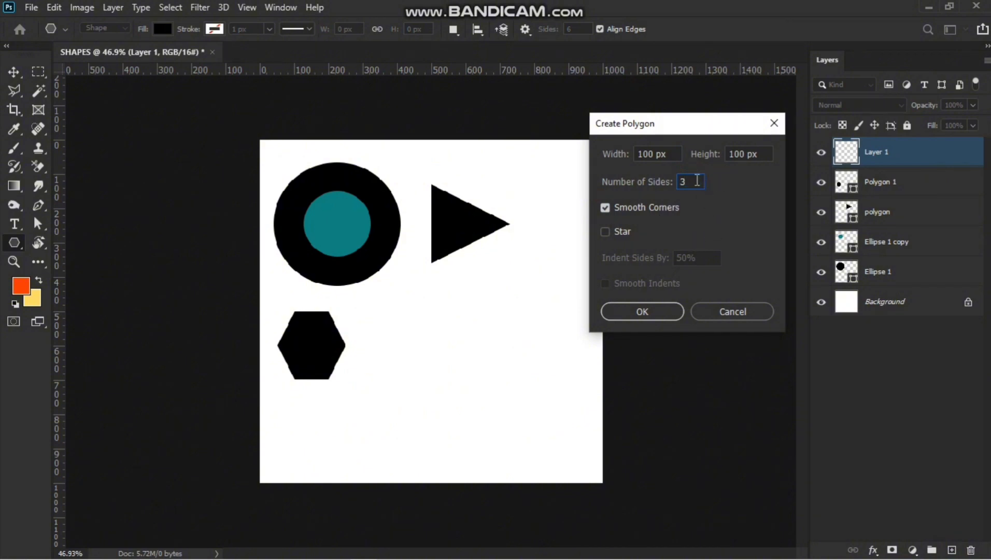
left_click(640, 310)
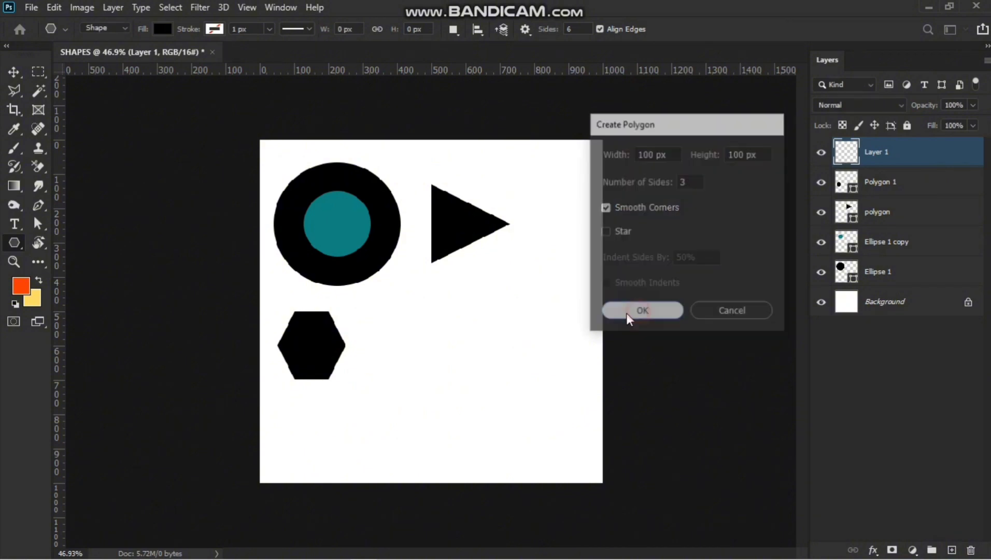
Enlarge the rounded triangle to about 324% with Free Transform.
left_click(13, 72)
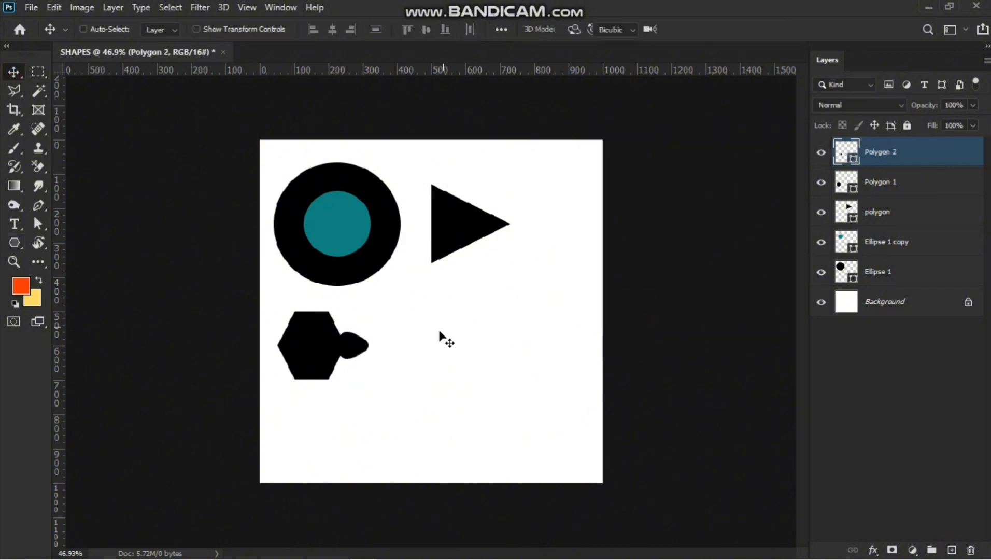
key("ctrl+t")
left_click_drag(367, 334, 431, 318)
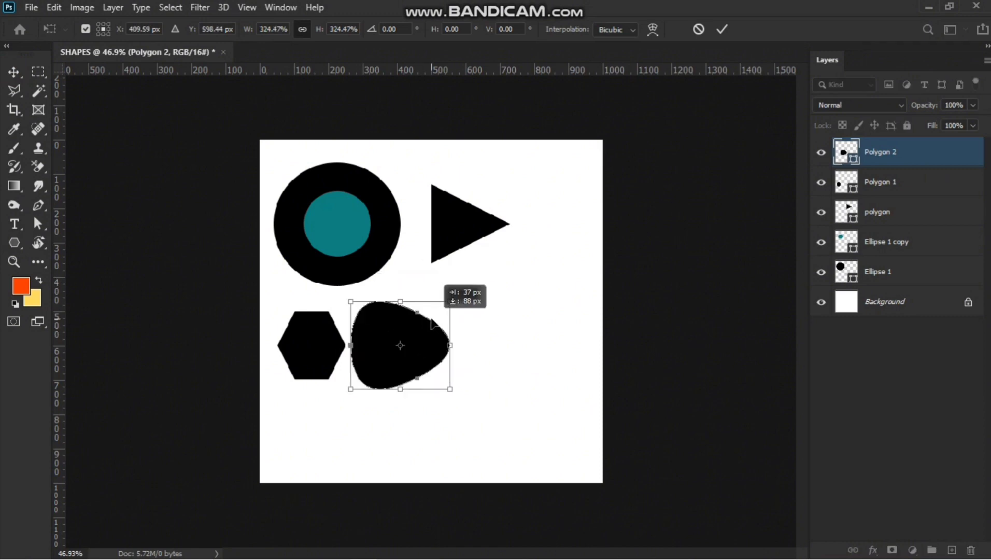
left_click(904, 150)
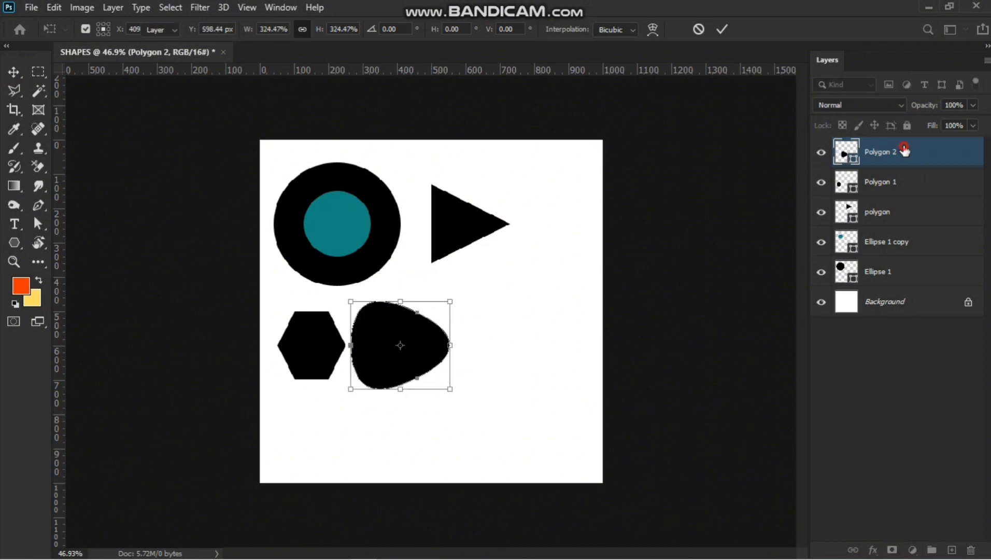
On a new layer, create a 100 px by 100 px 5-sided polygon with Star on and Smooth Corners off.
left_click(14, 242)
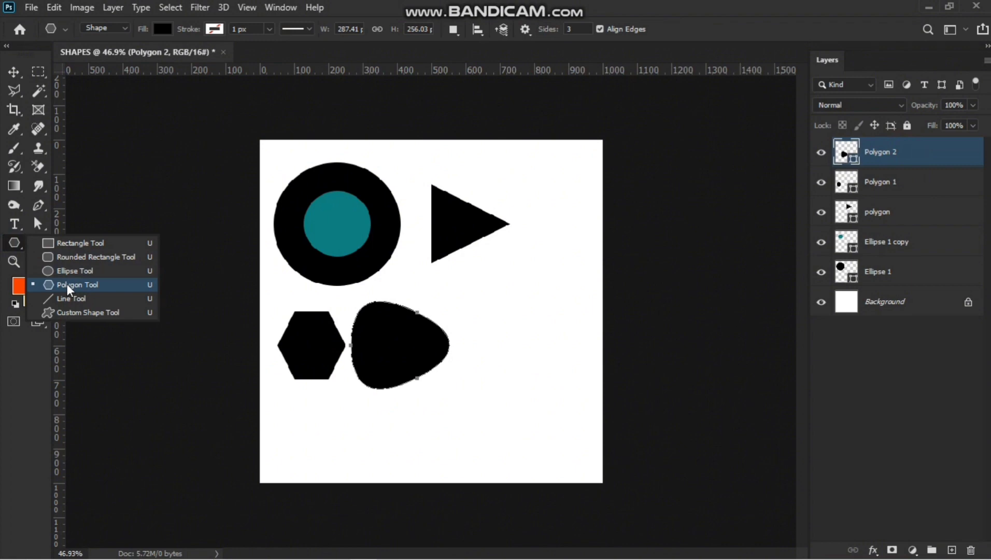
left_click(68, 283)
left_click(919, 156)
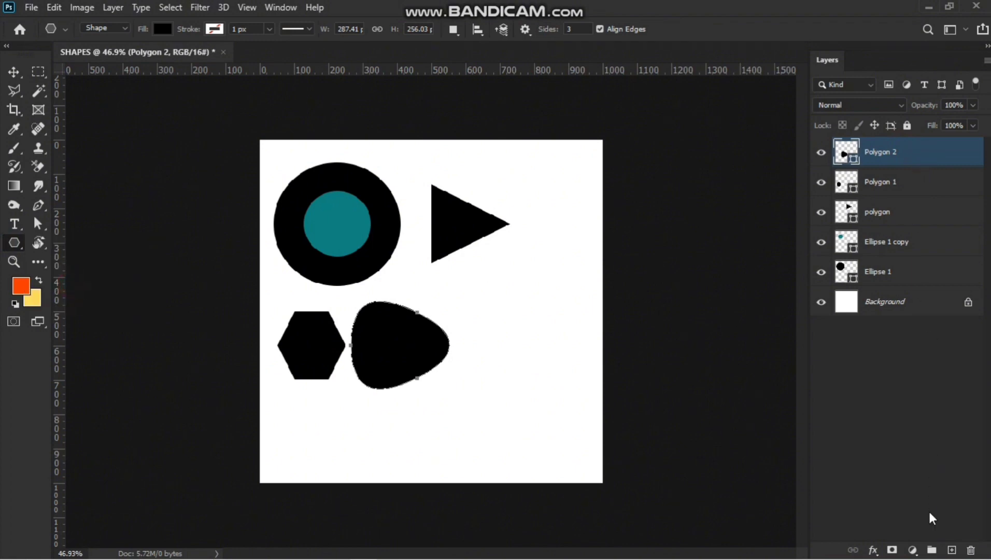
left_click(951, 549)
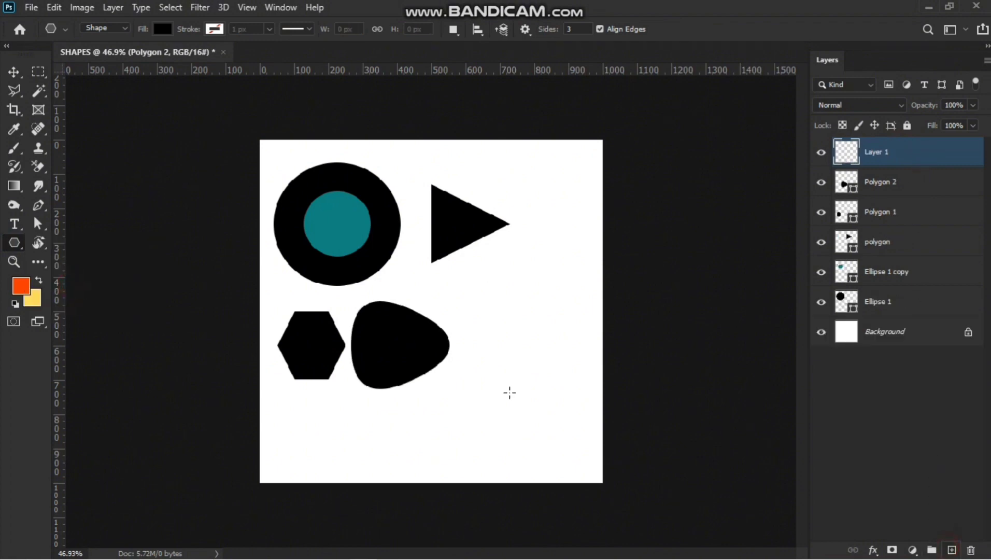
left_click(468, 283)
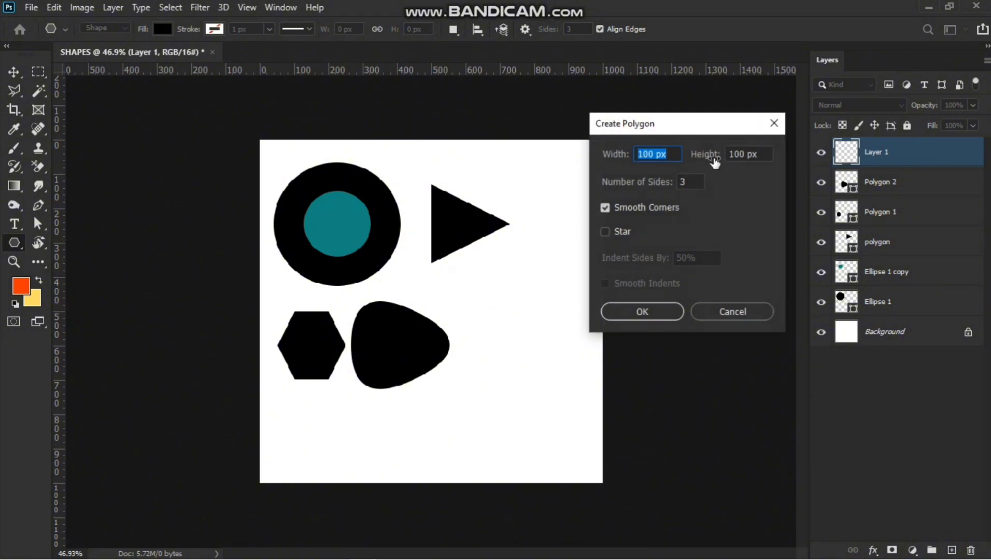
left_click(605, 232)
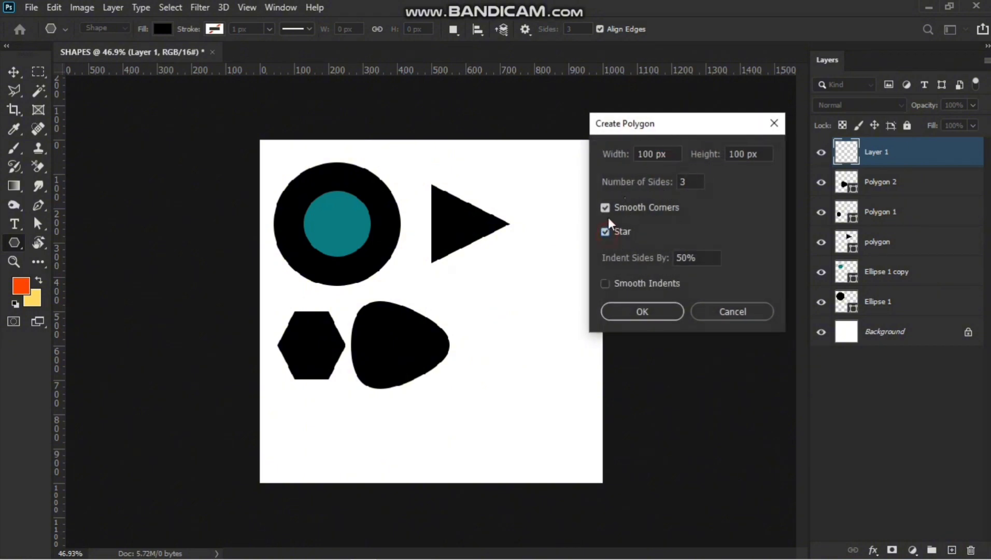
left_click(605, 232)
left_click(605, 232)
left_click(605, 206)
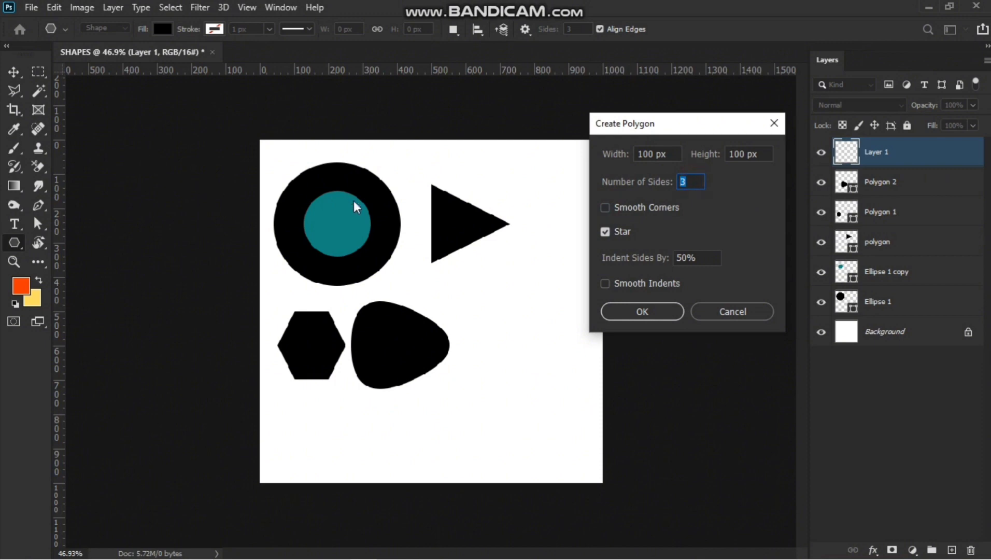
type("5")
key("BackSpace")
type("5")
key("BackSpace")
type("5")
left_click(653, 317)
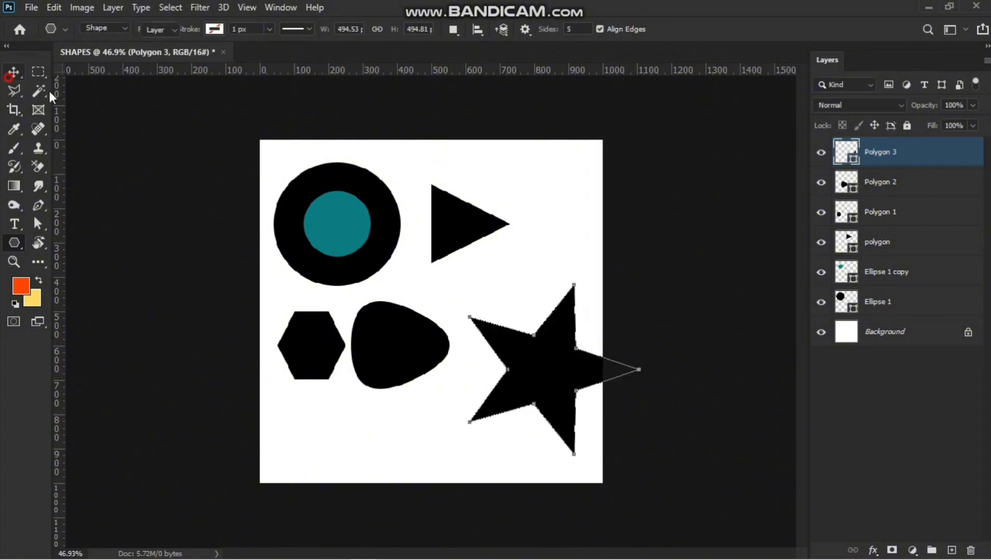
Move the star beside the rounded triangle and scale it down to about 82% with Free Transform.
key("v")
left_click_drag(545, 359, 511, 333)
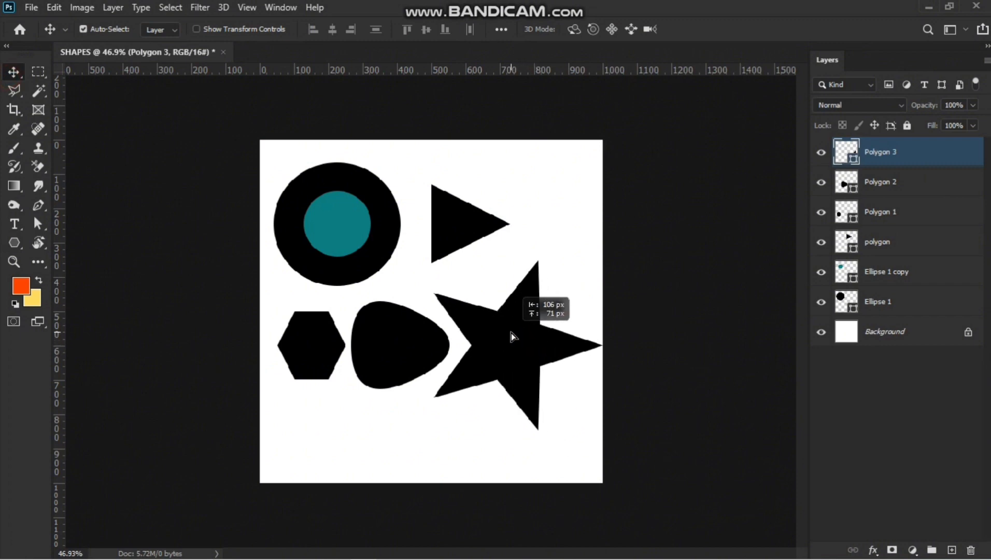
key("ctrl+t")
mouse_move(601, 259)
left_mouse_down()
mouse_move(557, 332)
mouse_move(599, 256)
mouse_move(580, 313)
mouse_move(583, 283)
mouse_move(570, 308)
mouse_move(583, 268)
left_mouse_up()
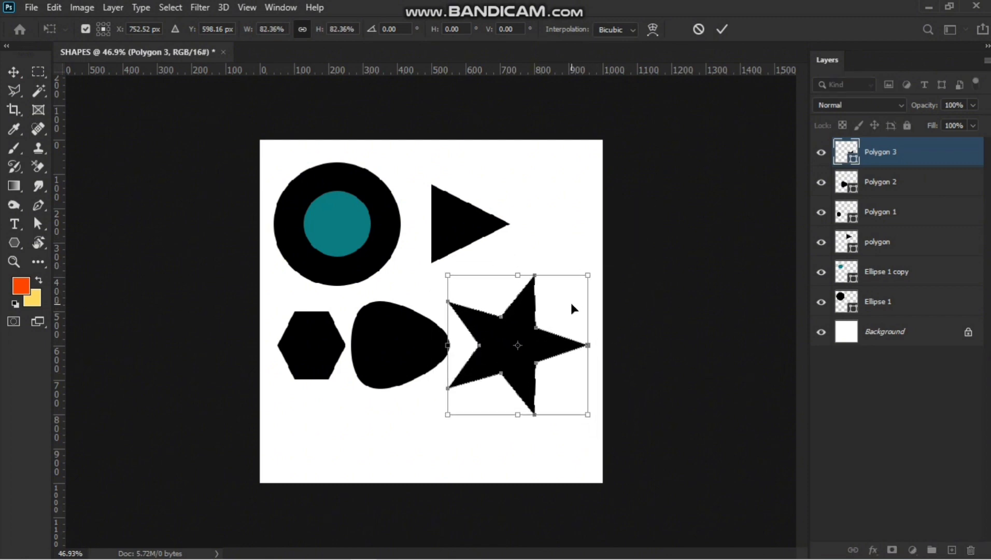
key("Return")
mouse_move(517, 352)
left_mouse_down()
mouse_move(498, 339)
mouse_move(505, 346)
left_mouse_up()
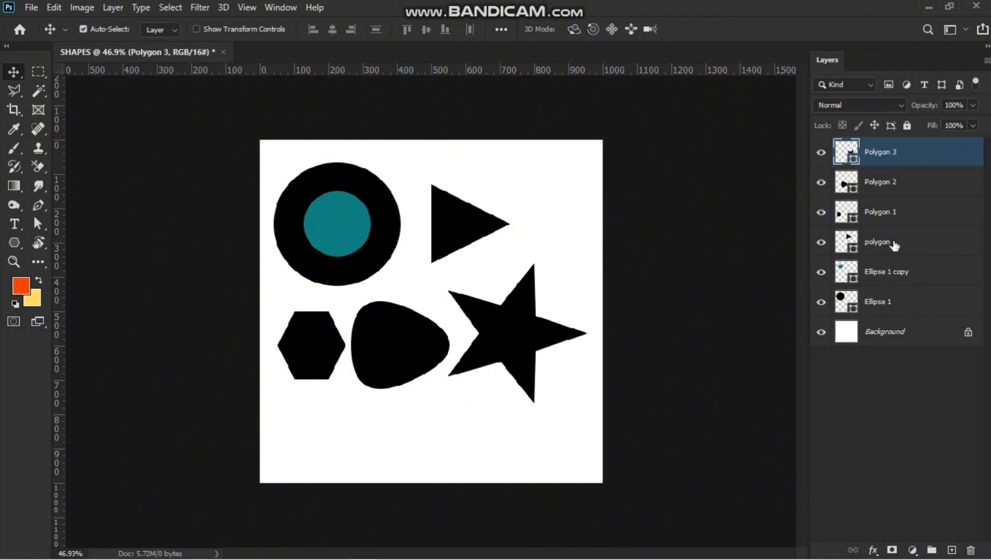
Select all the shape layers and delete them.
left_click(880, 306, "shift")
key("Delete")
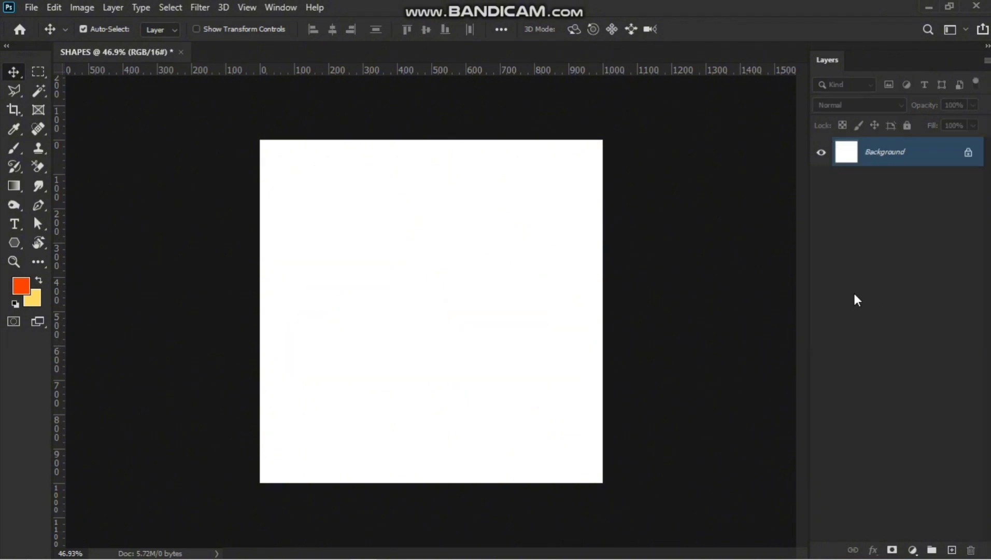
With the Line tool, draw a horizontal line about 773 px wide across the canvas.
left_click(15, 245)
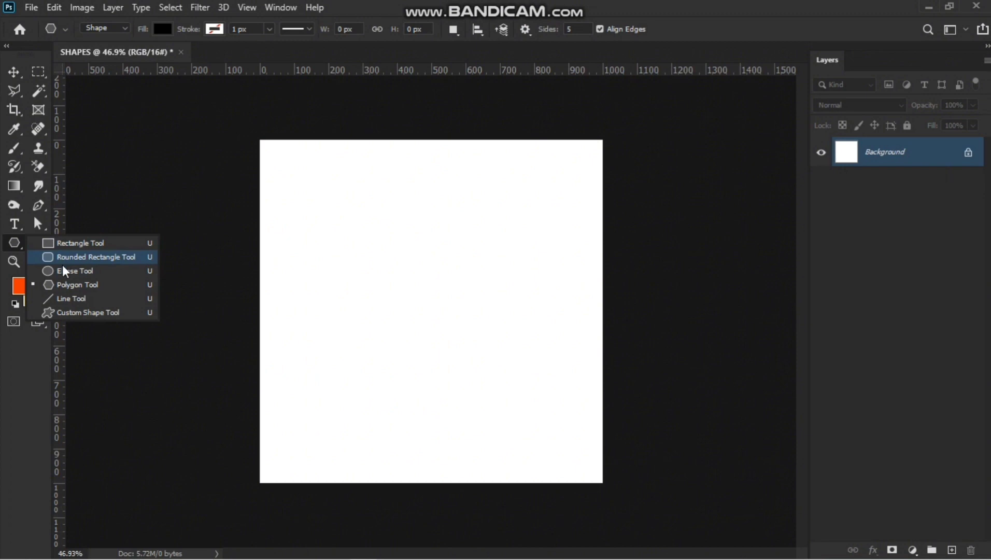
left_click(70, 298)
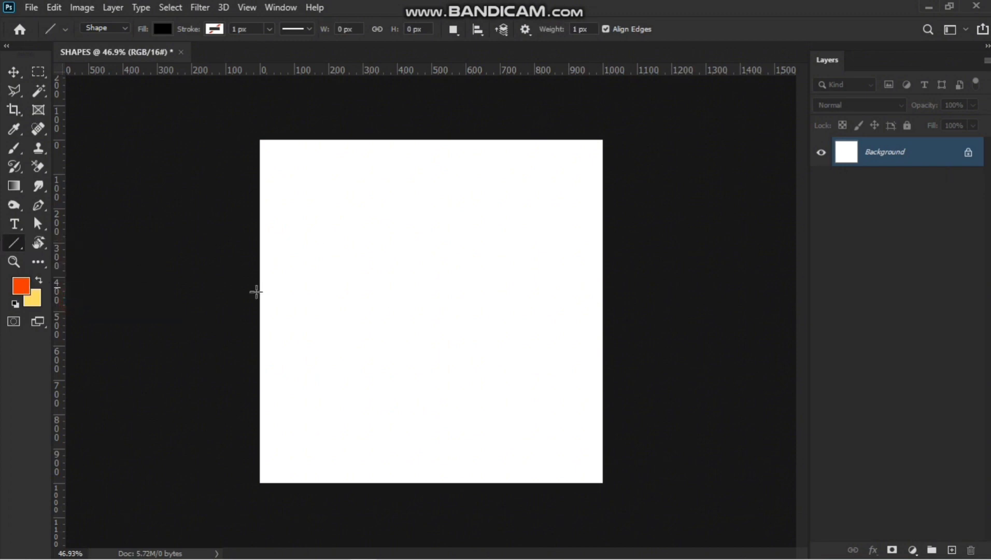
left_click_drag(278, 279, 543, 296)
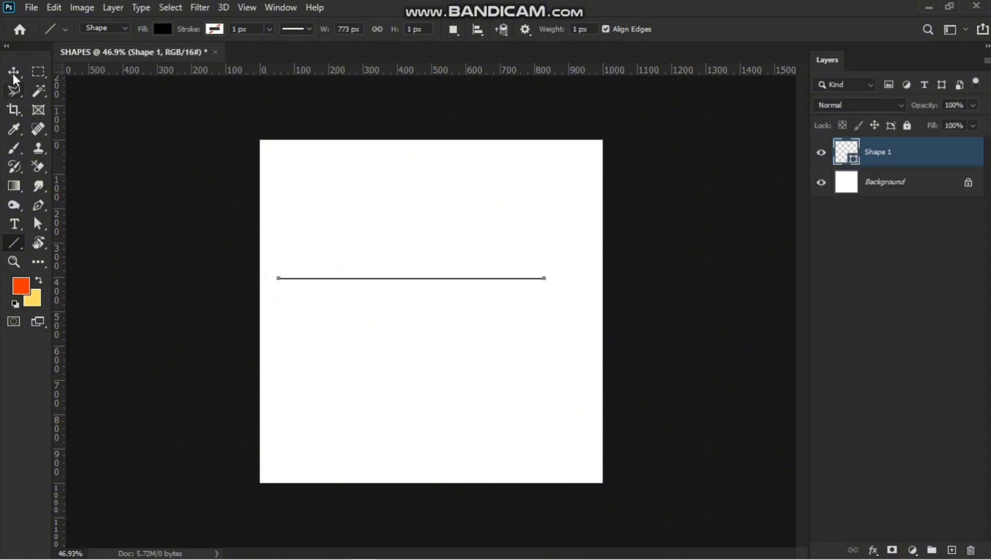
Center the line horizontally on the canvas.
left_click(14, 72)
key("ctrl+a")
left_click(332, 30)
key("ctrl+d")
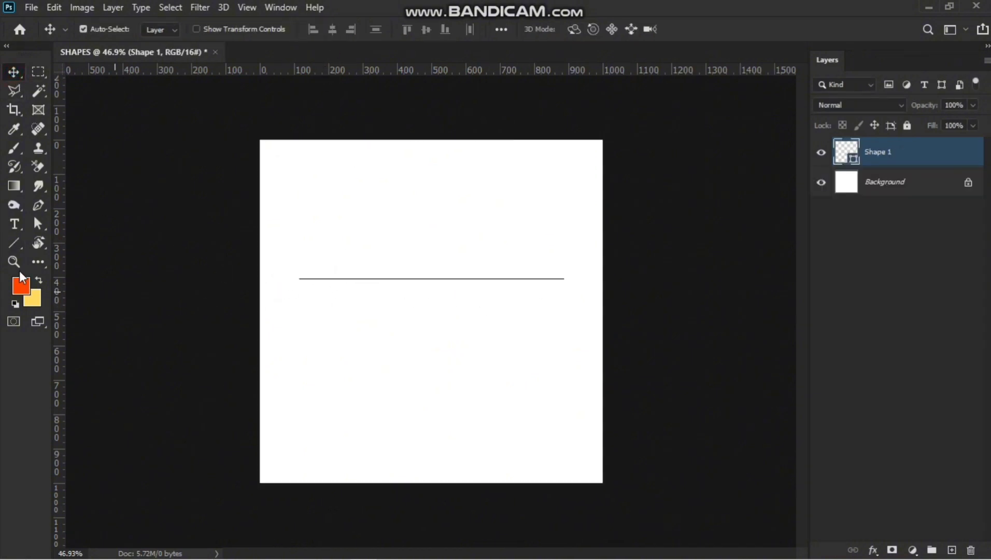
Add a Poppins SemiBold text layer reading Giveaway above the line.
left_click(23, 224)
left_click(142, 226)
left_click(321, 228)
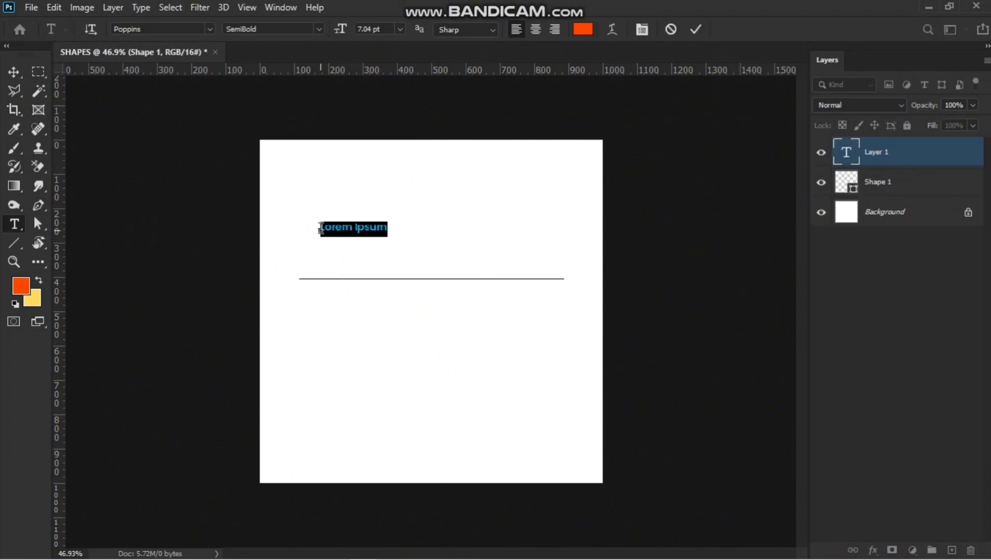
type("Give")
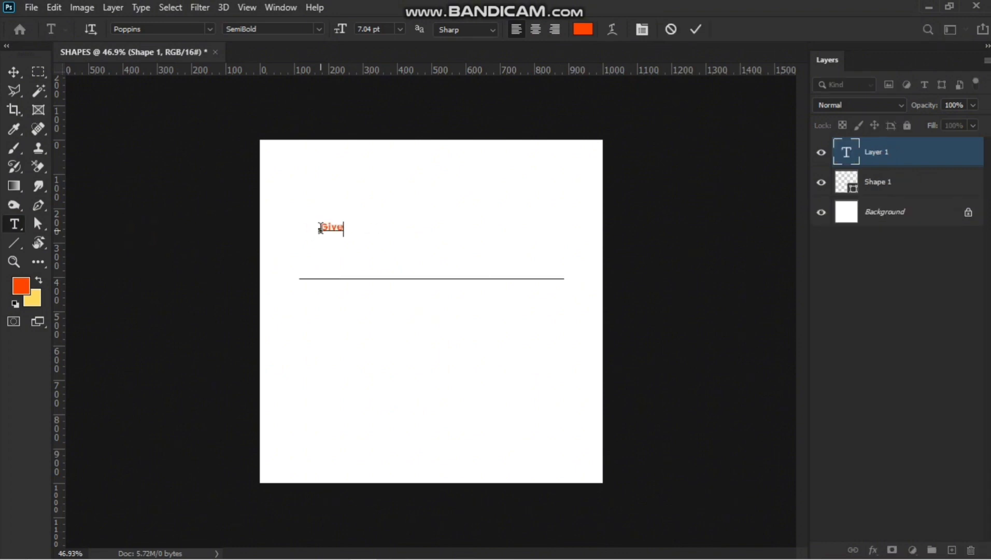
type("away")
Set the Giveaway text color to #242424.
key("ctrl+a")
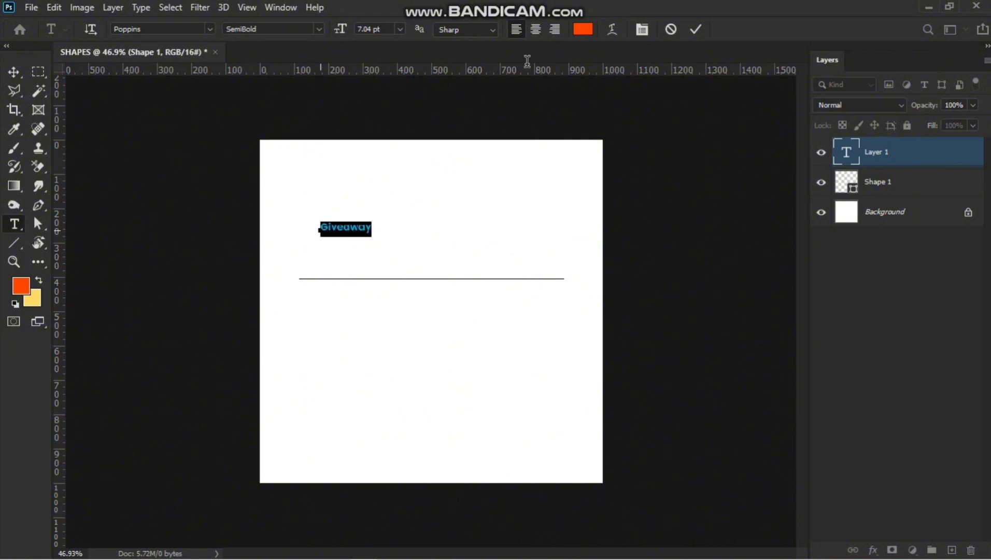
left_click(582, 30)
type("202020")
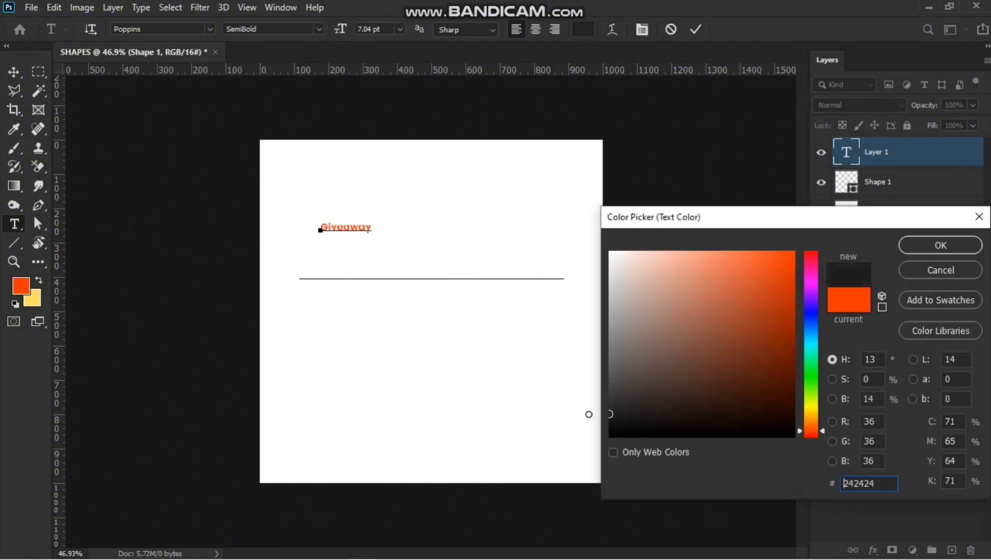
left_click(936, 246)
Scale the Giveaway text up to about 423% with Free Transform.
left_click(14, 71)
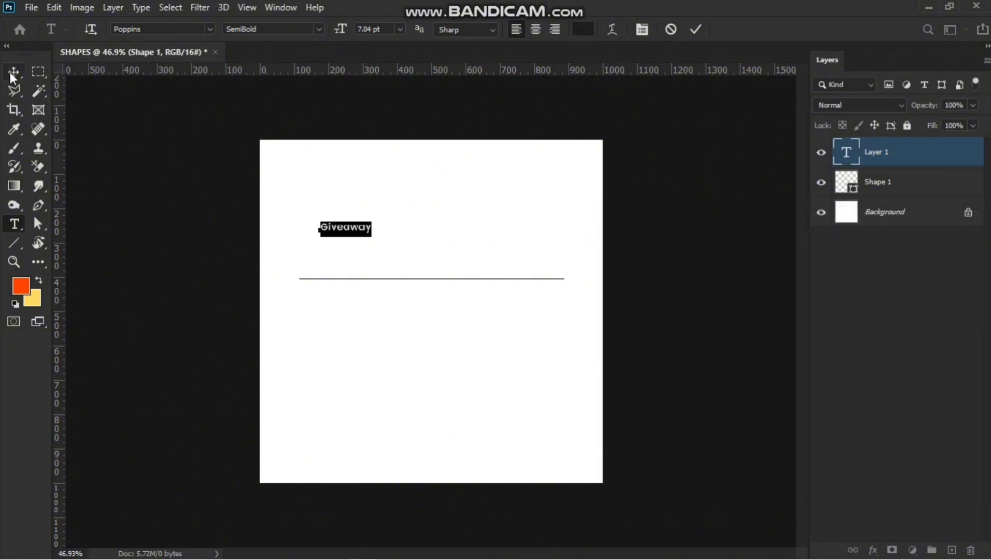
key("ctrl+t")
left_click_drag(374, 234, 542, 282)
left_click(14, 71)
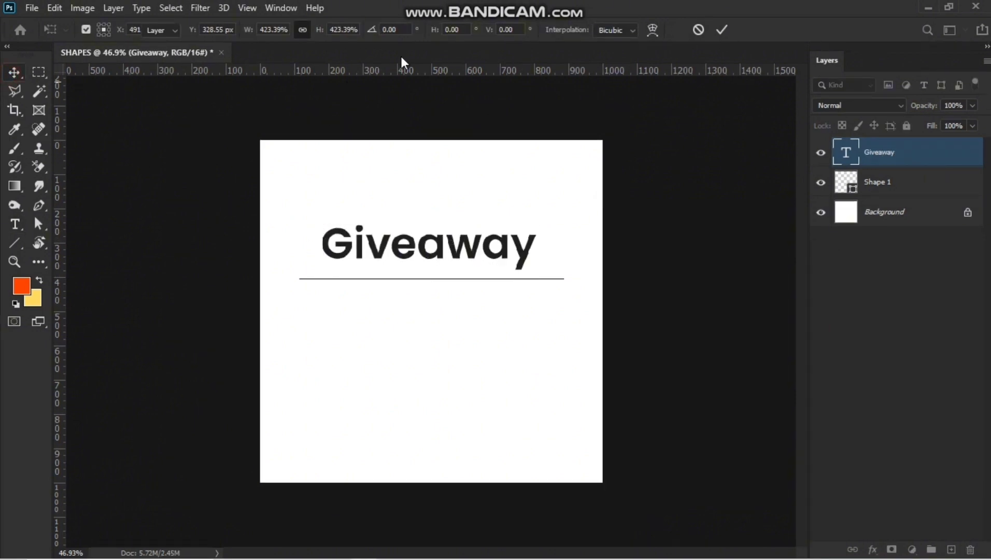
Center the Giveaway text horizontally on the canvas.
key("ctrl+a")
left_click(332, 30)
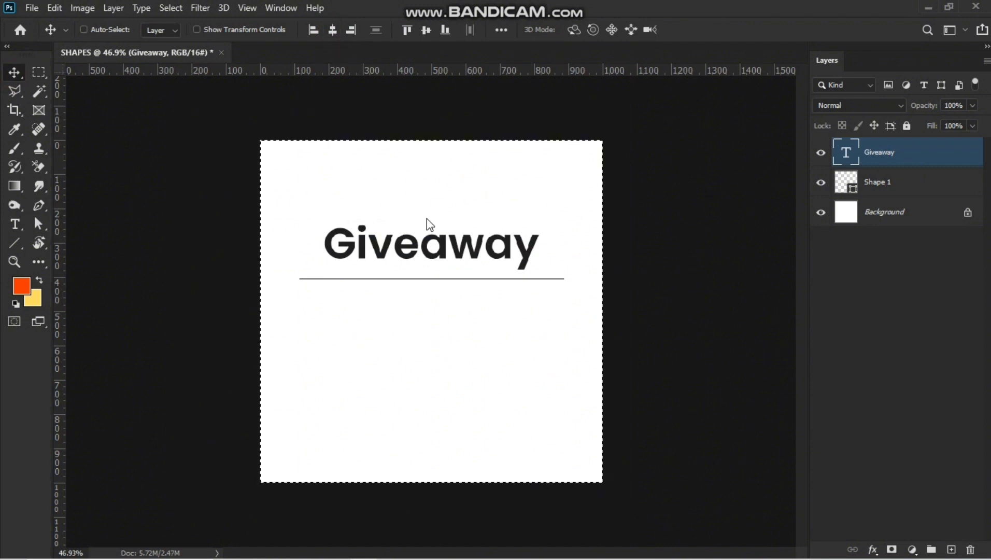
key("ctrl+d")
Replace the line with a new horizontal line about 611 px wide under the text.
scroll(442, 331, "up", 2)
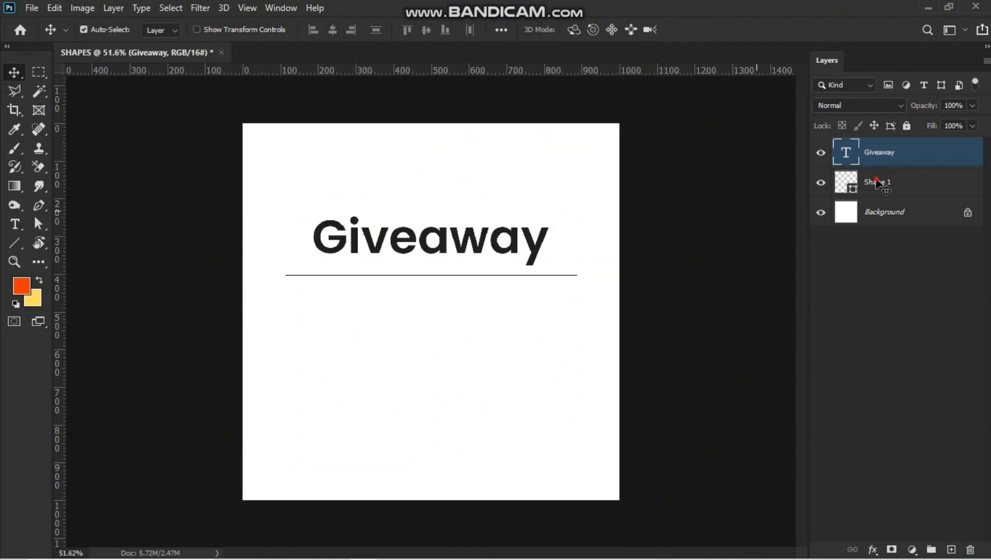
left_click(876, 183)
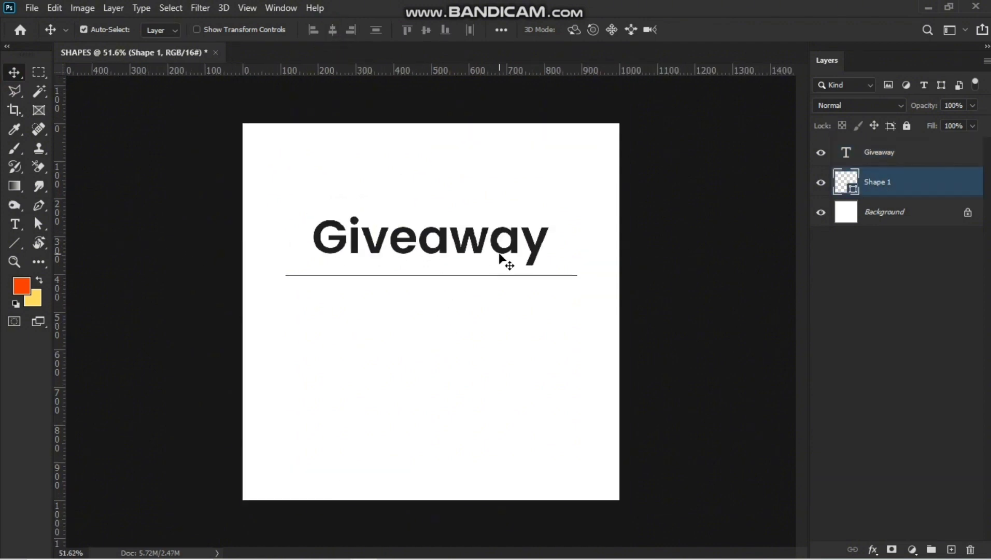
key("Delete")
left_click(14, 242)
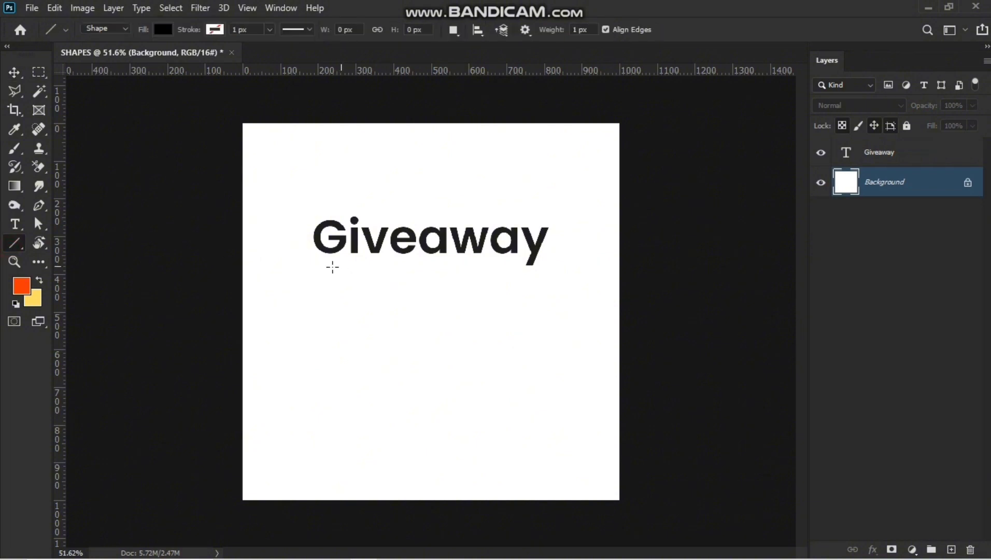
left_click_drag(495, 301, 548, 306)
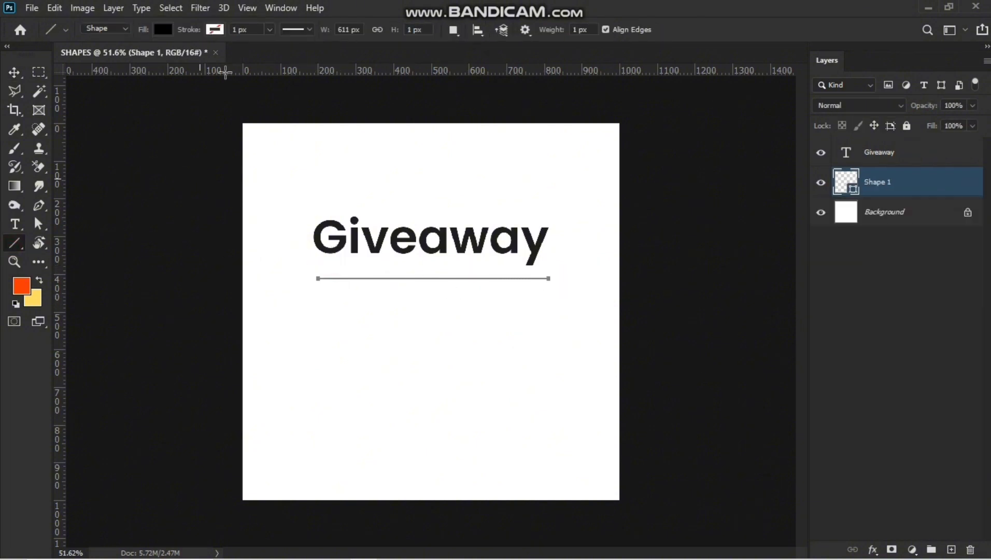
Center the new line horizontally on the canvas.
left_click(8, 76)
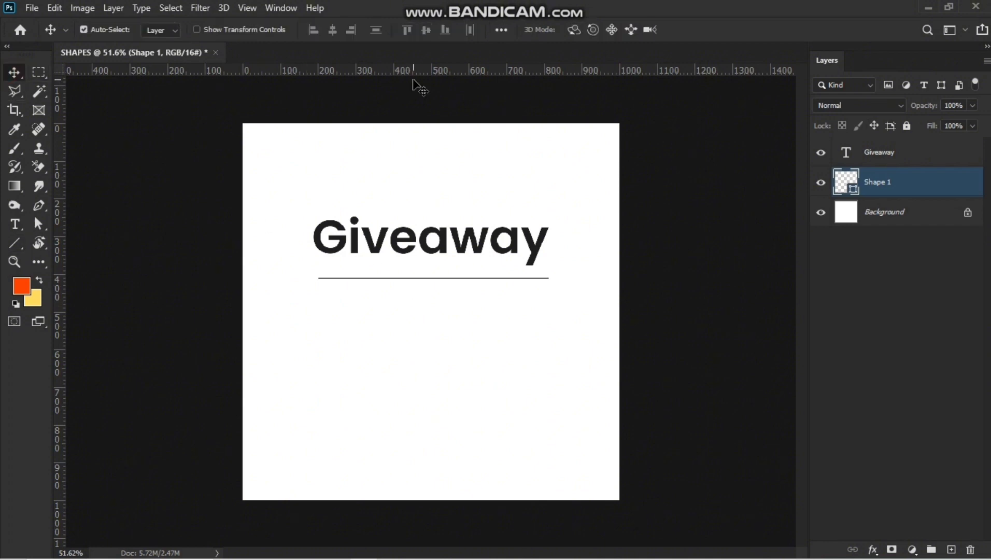
key("ctrl+a")
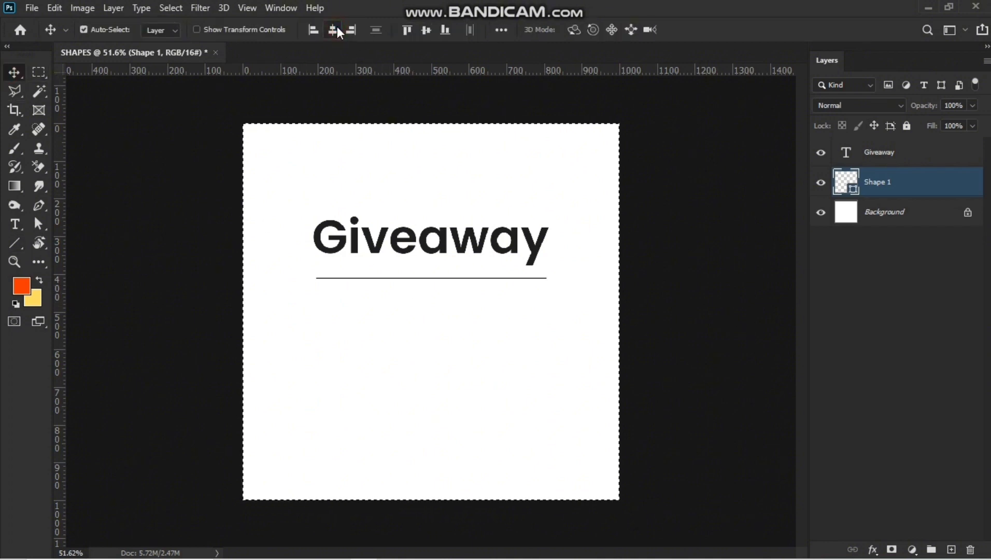
key("ctrl+d")
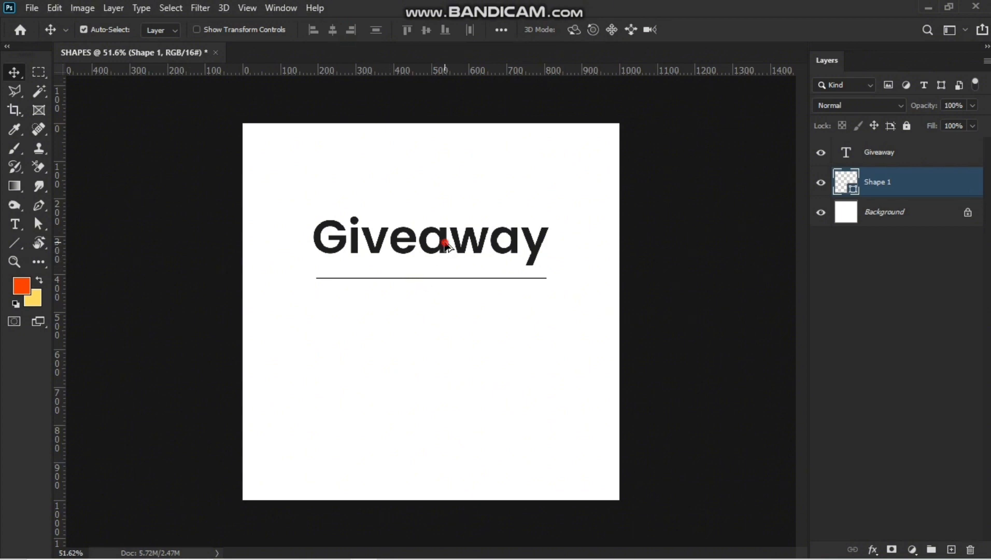
Try to duplicate the text and line downward, then undo it.
left_click_drag(447, 245, 444, 324)
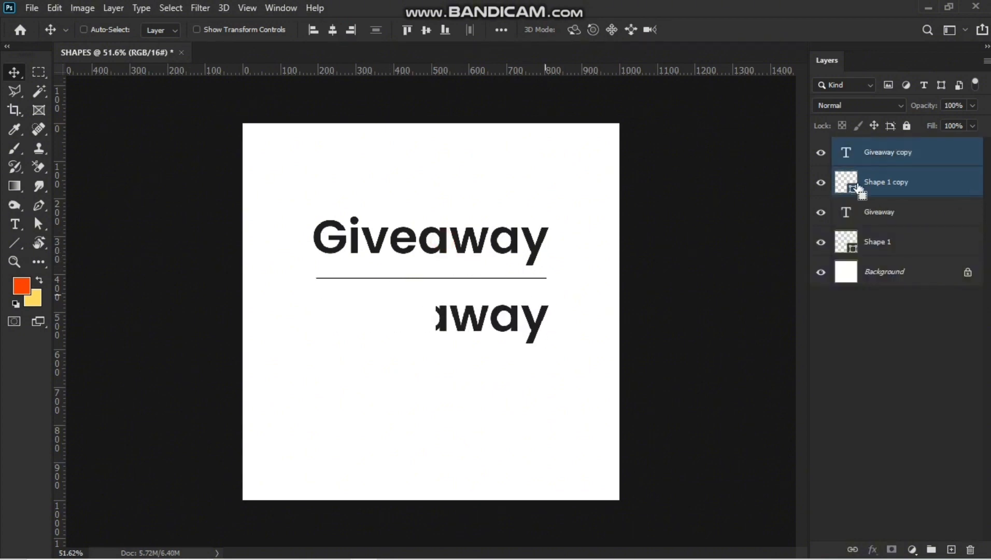
key("ctrl+z")
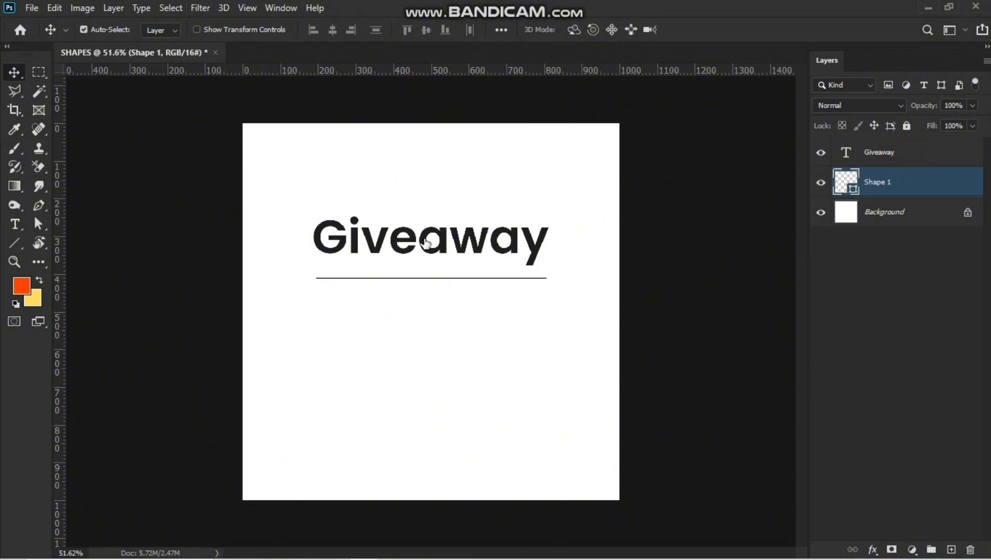
Duplicate the Giveaway text straight down below the line.
key("ctrl+t")
left_click(974, 158)
key("Return")
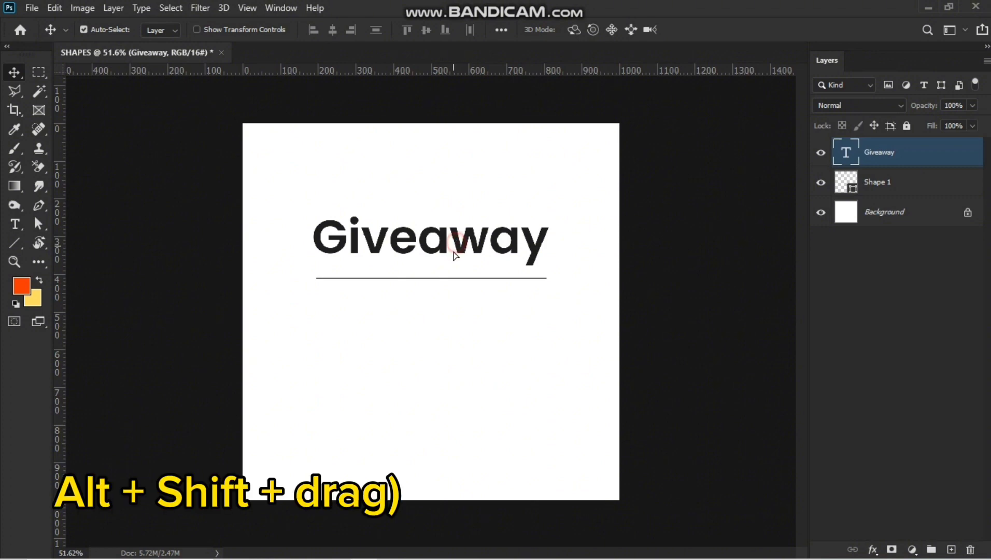
left_click_drag(455, 251, 452, 332)
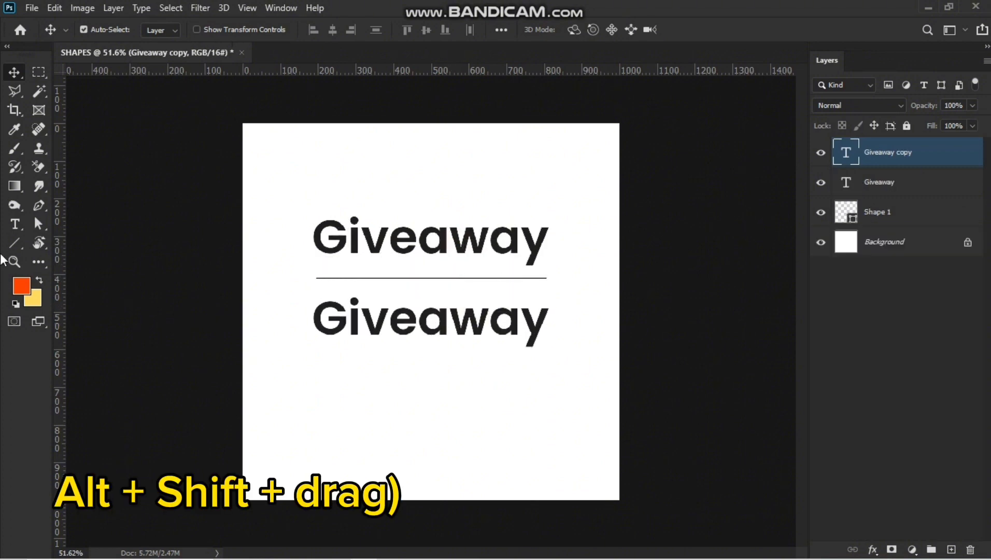
Change the duplicated text to read Later Today.
key("t")
left_click(426, 324)
key("ctrl+a")
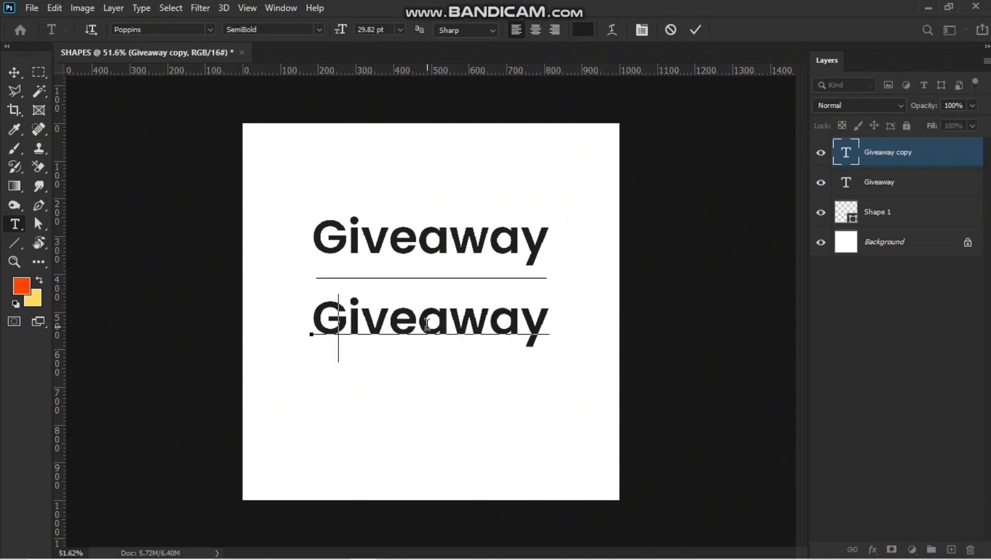
type("Tomo")
key("BackSpace")
key("BackSpace")
key("BackSpace")
key("BackSpace")
type("Later Today")
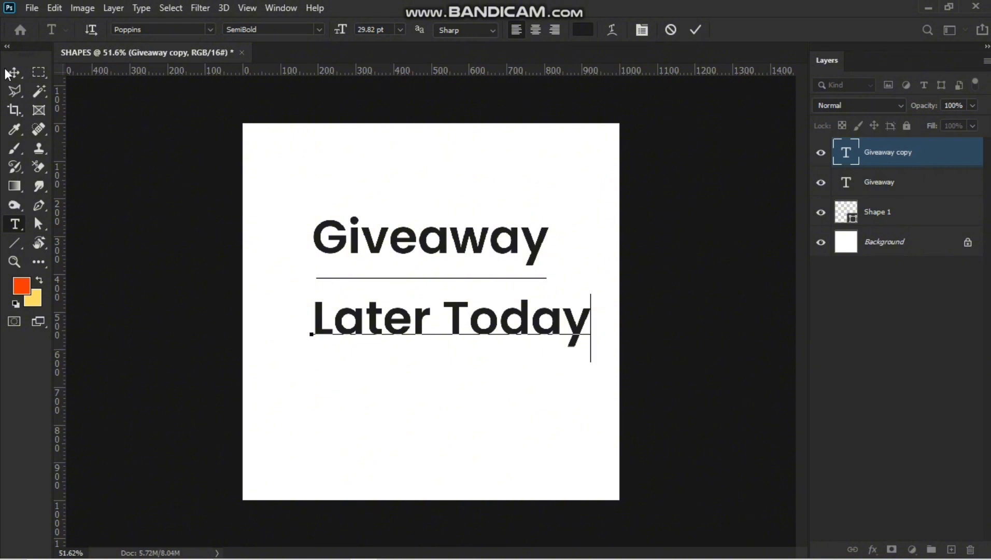
Scale the Later Today text down to about 65% and reposition it under the line.
key("ctrl+t")
left_click_drag(589, 365, 542, 348)
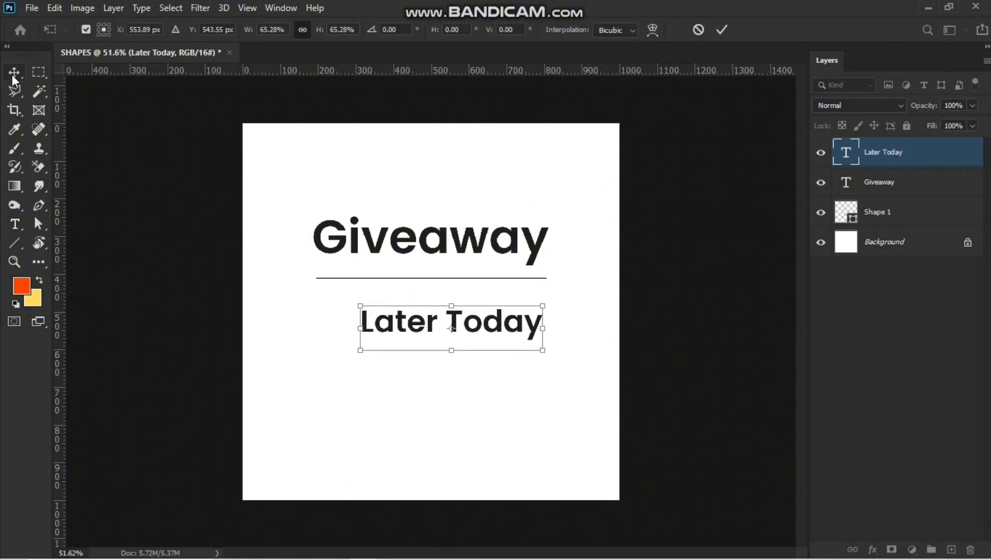
key("Return")
left_click_drag(474, 334, 457, 322)
Toggle the line layer's visibility off and on to compare the layout.
scroll(417, 340, "down", 5)
scroll(407, 295, "up", 8)
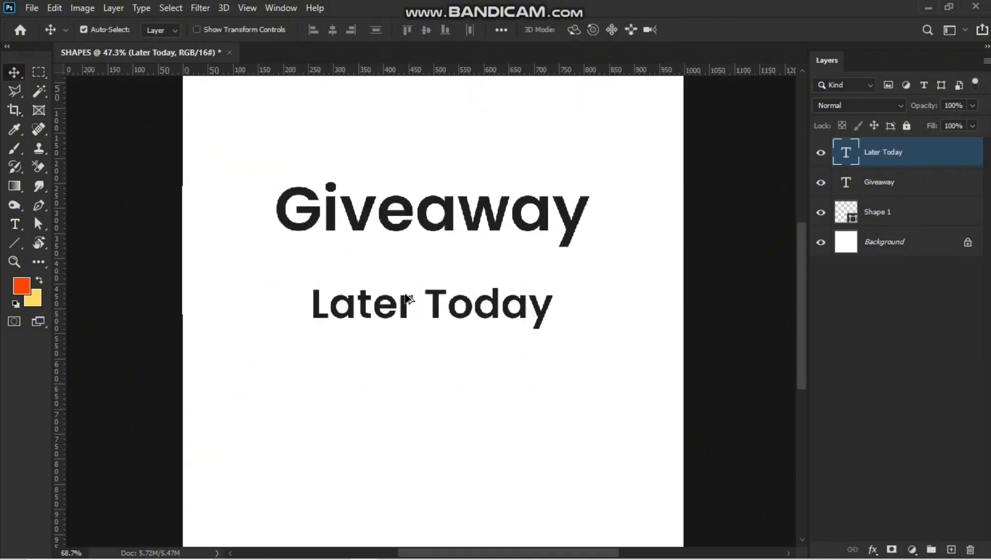
scroll(406, 297, "up", 2)
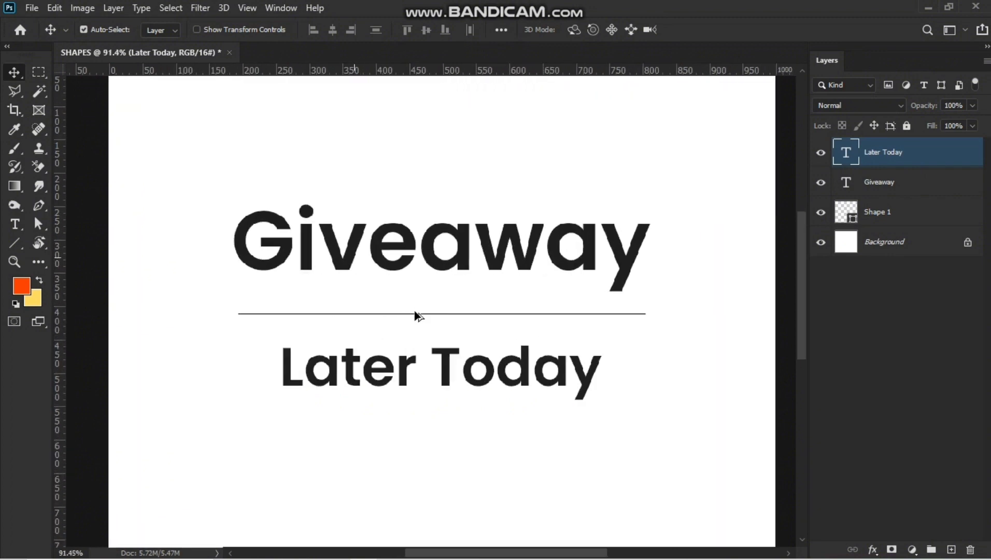
left_click(821, 212)
scroll(746, 244, "down", 2)
left_click(821, 212)
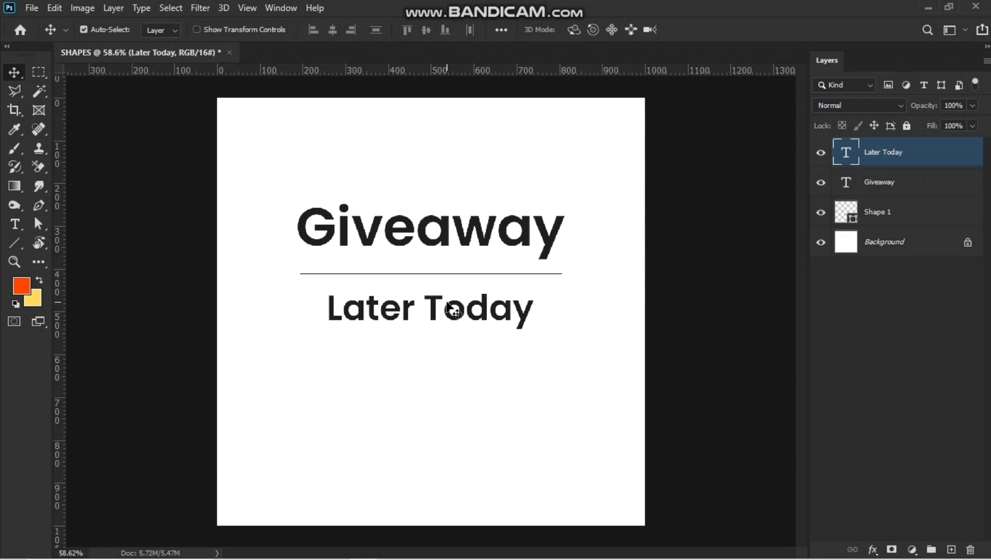
Duplicate the dividing line and move the copy straight down below the Later Today text.
left_click(22, 243)
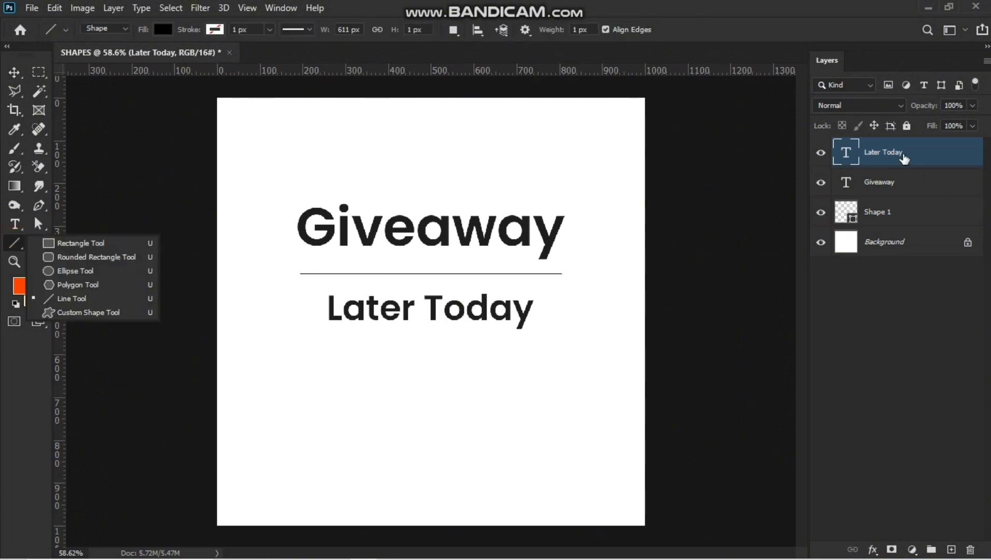
left_click(908, 211)
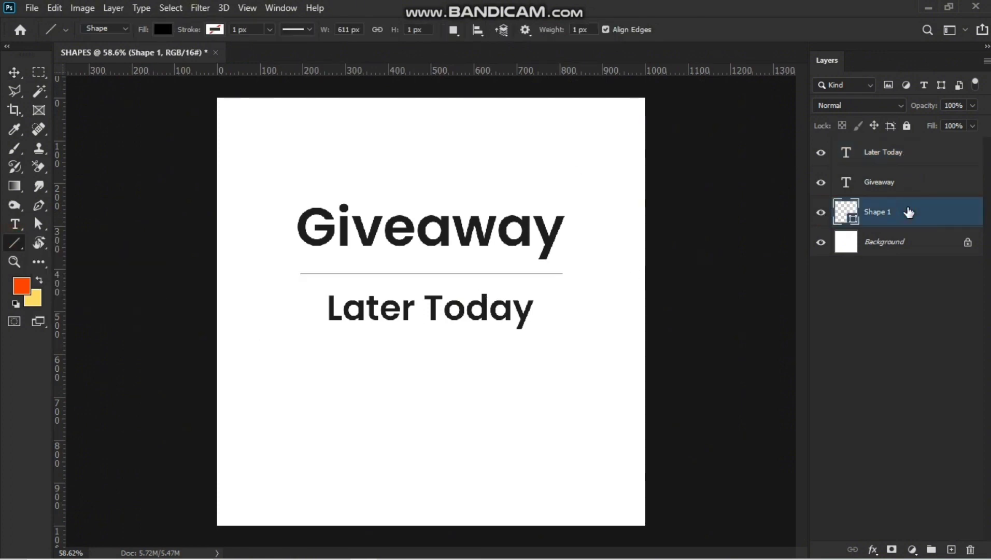
key("ctrl+j")
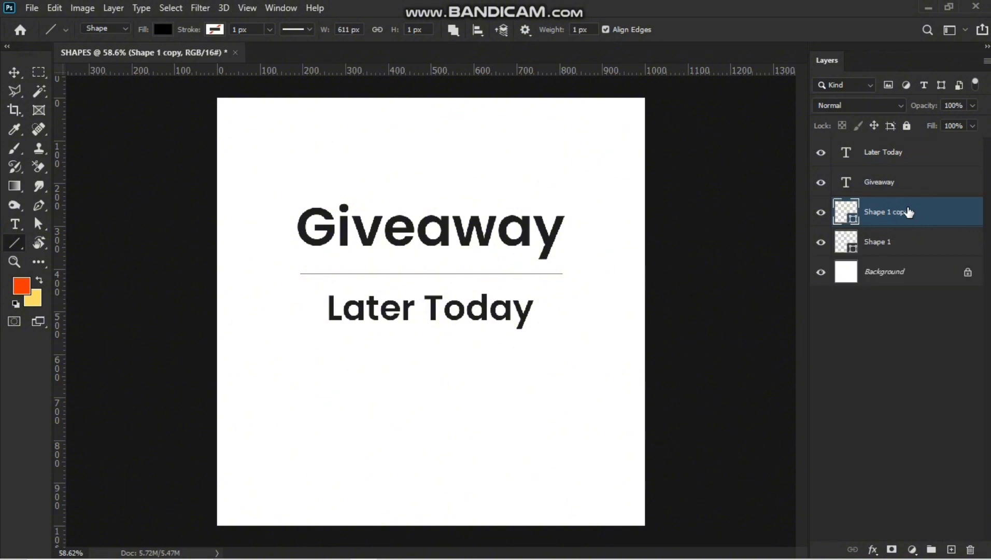
scroll(522, 342, "up", 2)
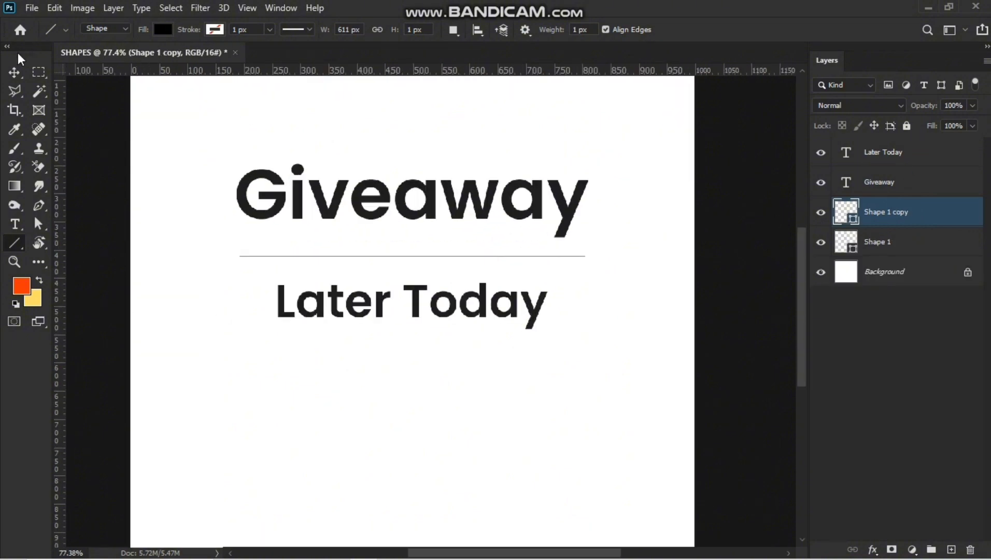
left_click(14, 72)
key("shift+Down")
key("shift+Down")
key("shift+Down")
key("shift+Down")
key("shift+Down")
key("shift+Down")
key("shift+Down")
key("shift+Down")
key("shift+Down")
key("shift+Down")
key("shift+Down")
key("shift+Down")
key("shift+Down")
key("shift+Down")
key("shift+Down")
key("shift+Down")
key("shift+Down")
key("shift+Down")
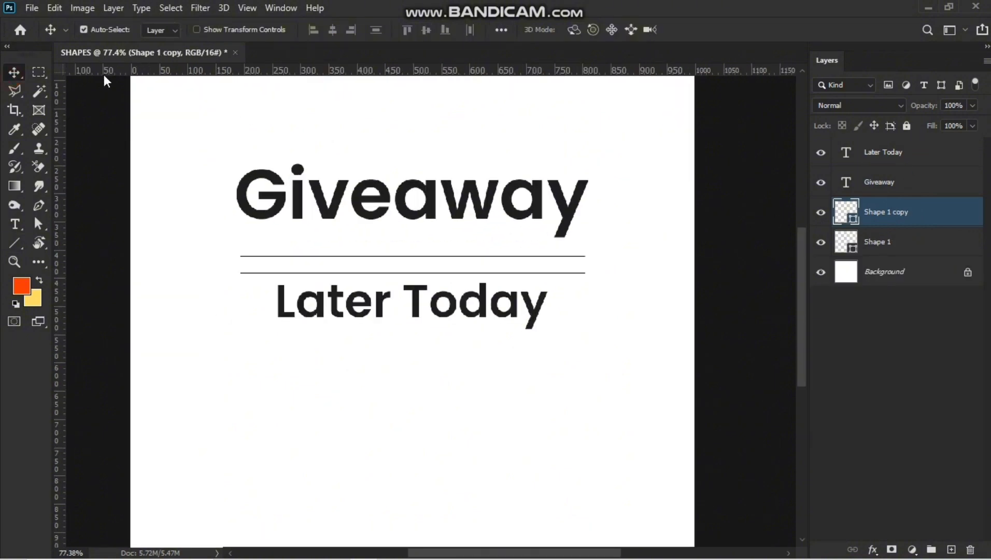
key("shift+Down")
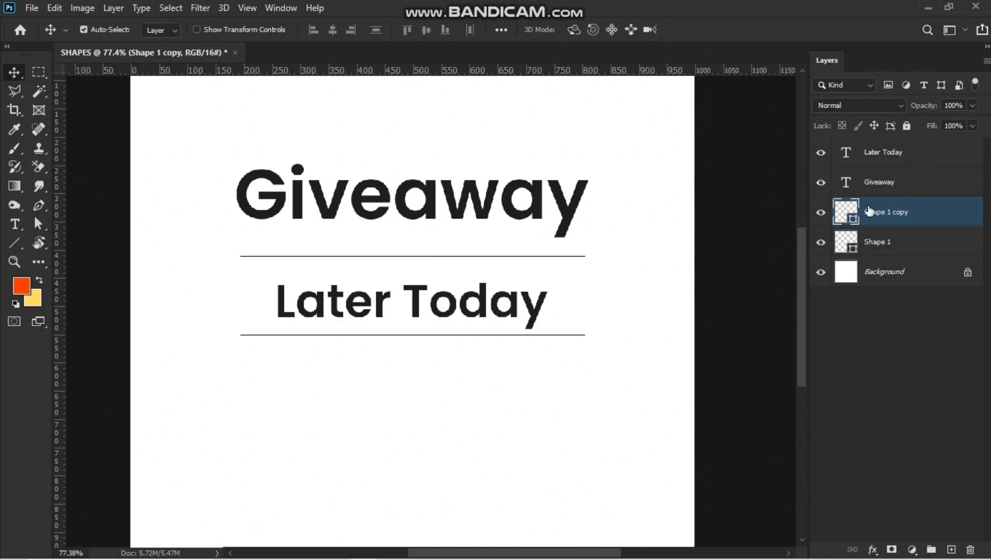
Nudge the Later Today text slightly upward between the two lines.
key("alt+]")
key("alt+]")
key("Up")
key("Up")
key("Up")
key("Up")
key("Up")
key("Up")
key("Up")
key("Up")
key("Up")
key("Up")
key("Up")
key("Up")
key("Up")
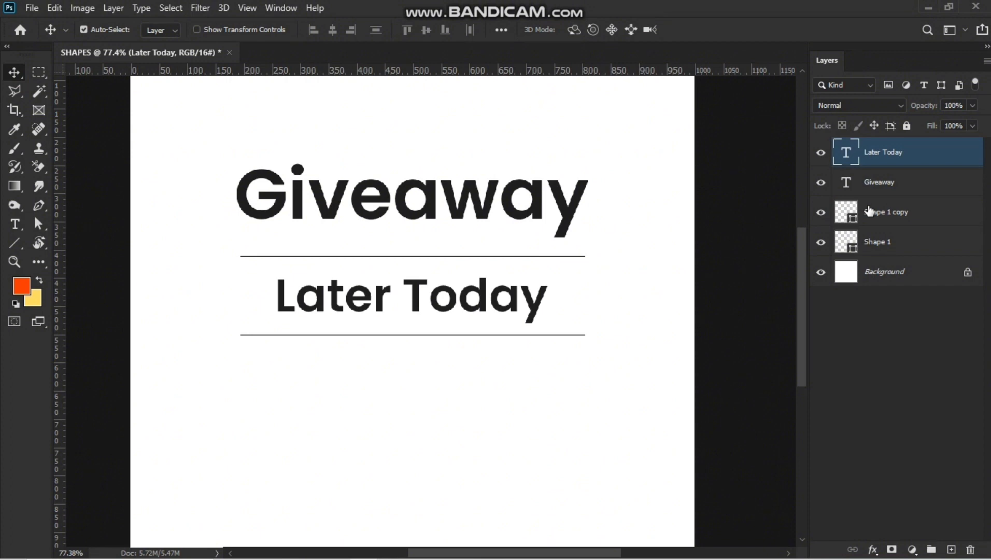
Select all the design layers, shrink them to about 47%, and delete them from the canvas.
scroll(544, 295, "down", 3)
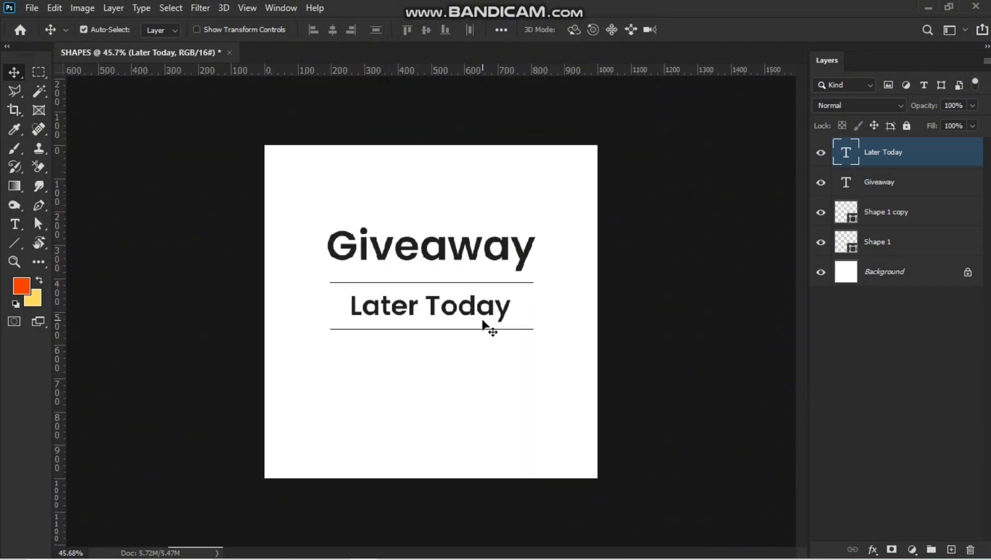
left_click_drag(377, 205, 495, 388)
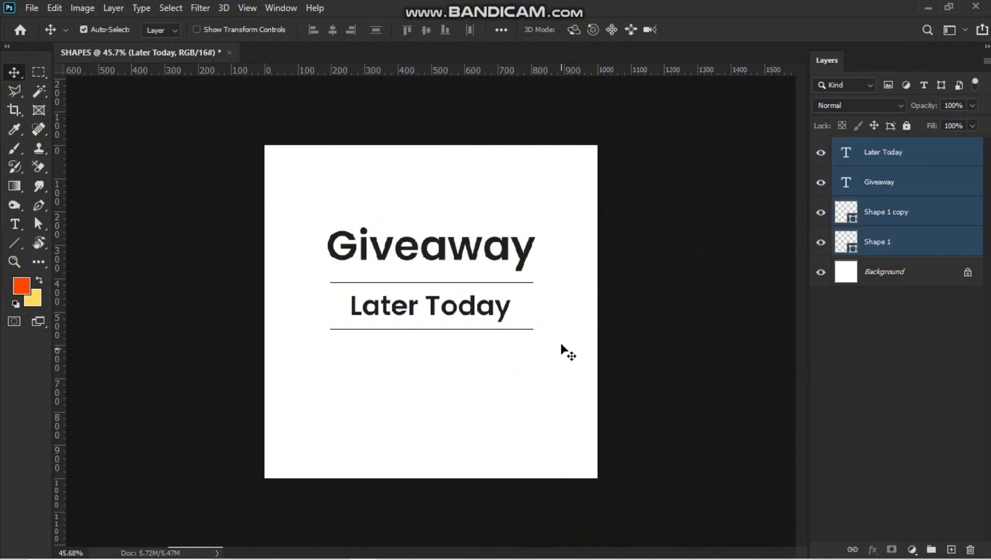
key("ctrl+t")
left_click_drag(535, 329, 316, 186)
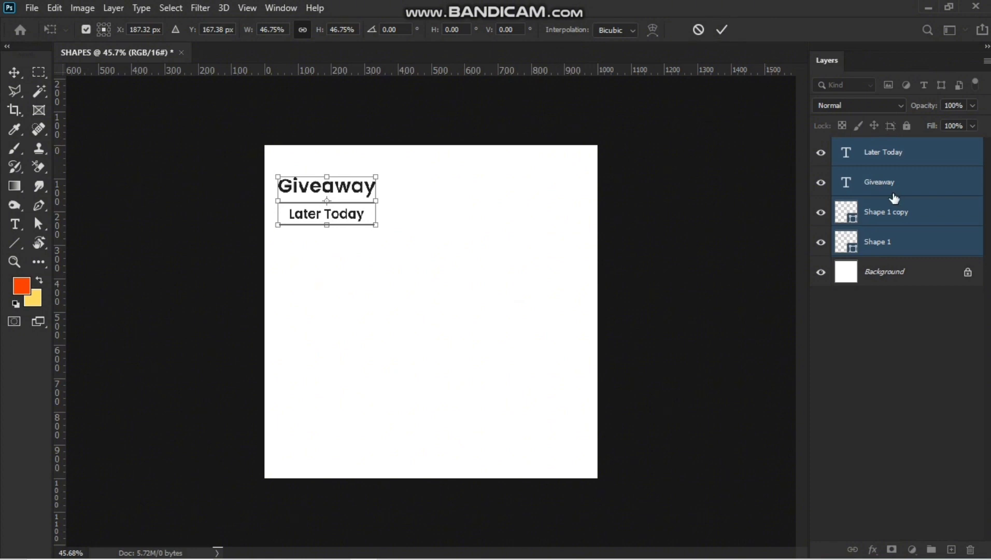
key("Return")
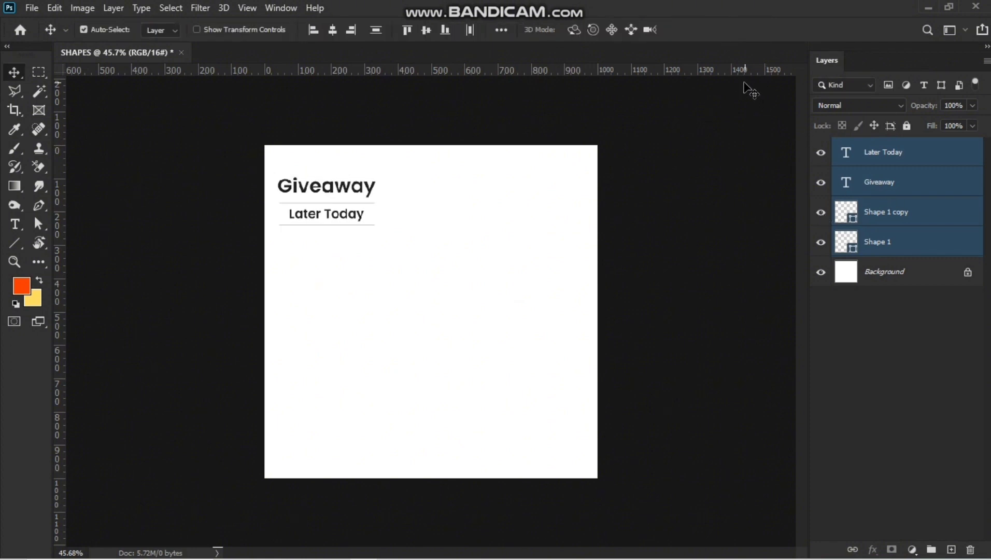
key("Delete")
Switch to the Custom Shape Tool and browse the shape sets, including Wild Animals, Leaf Trees and picons-social.
left_click(15, 243)
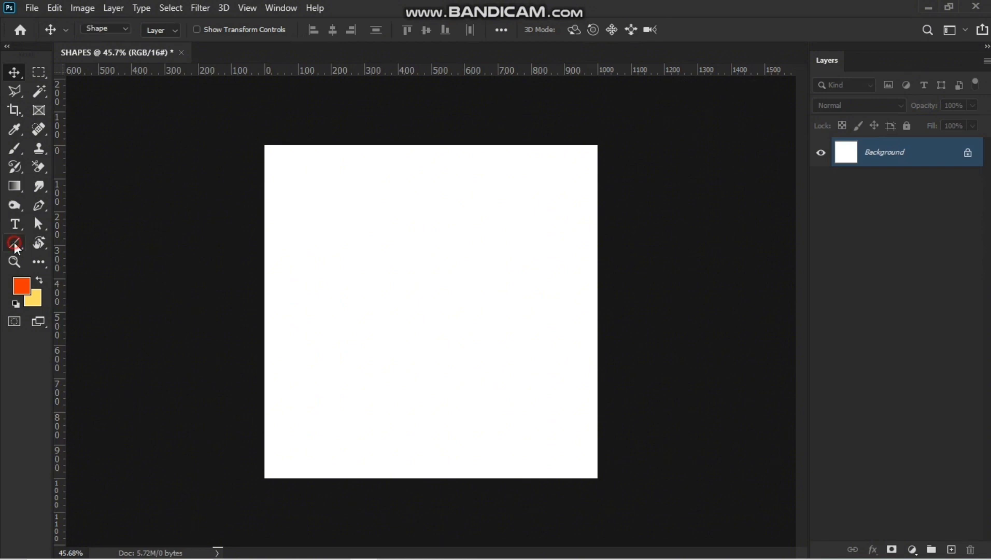
right_click(15, 243)
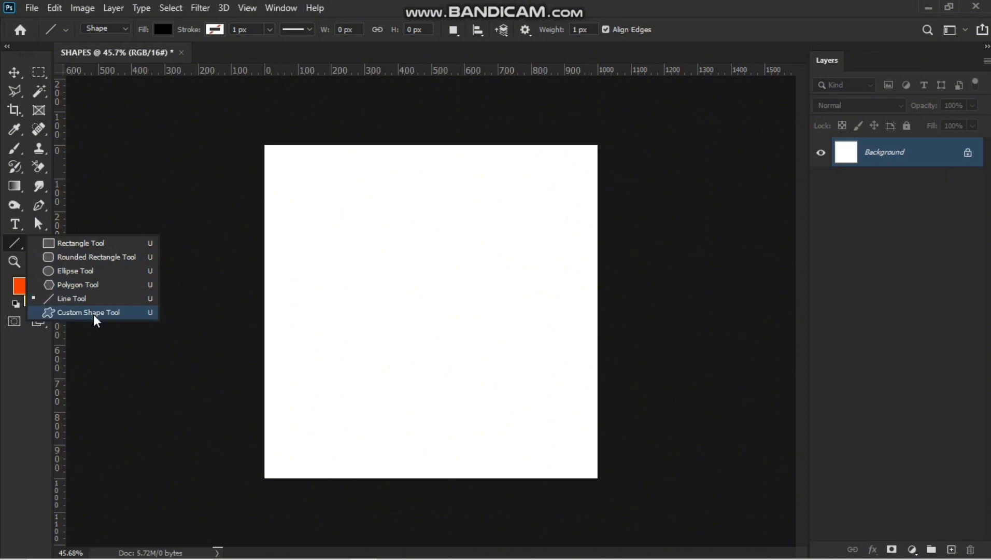
left_click(109, 316)
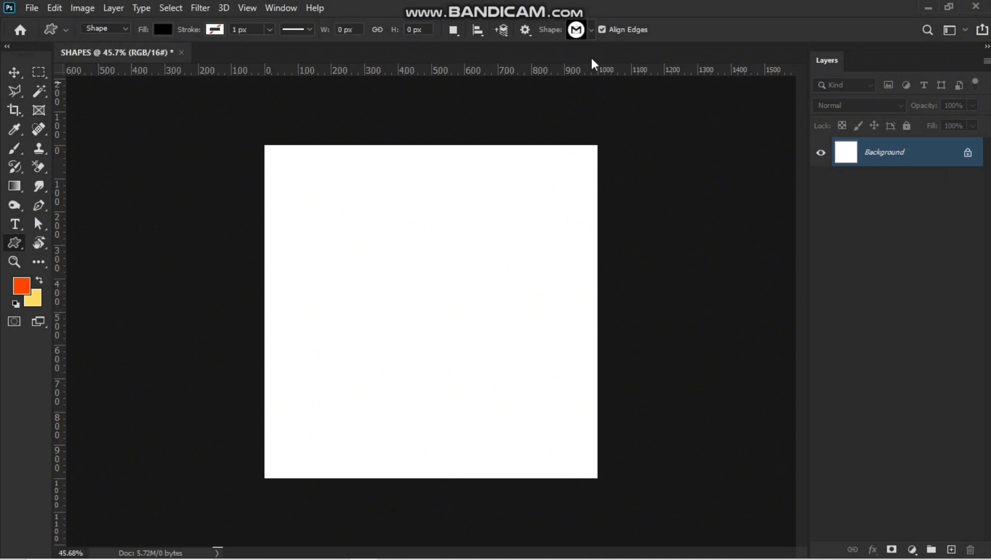
left_click(591, 29)
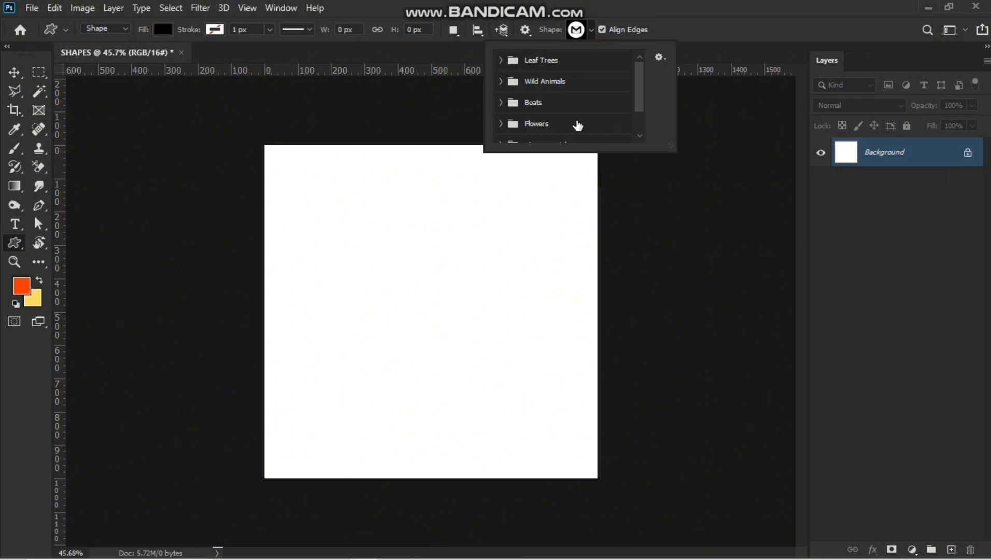
scroll(575, 123, "down", 2)
scroll(575, 117, "up", 2)
left_click(500, 76)
left_click(506, 81)
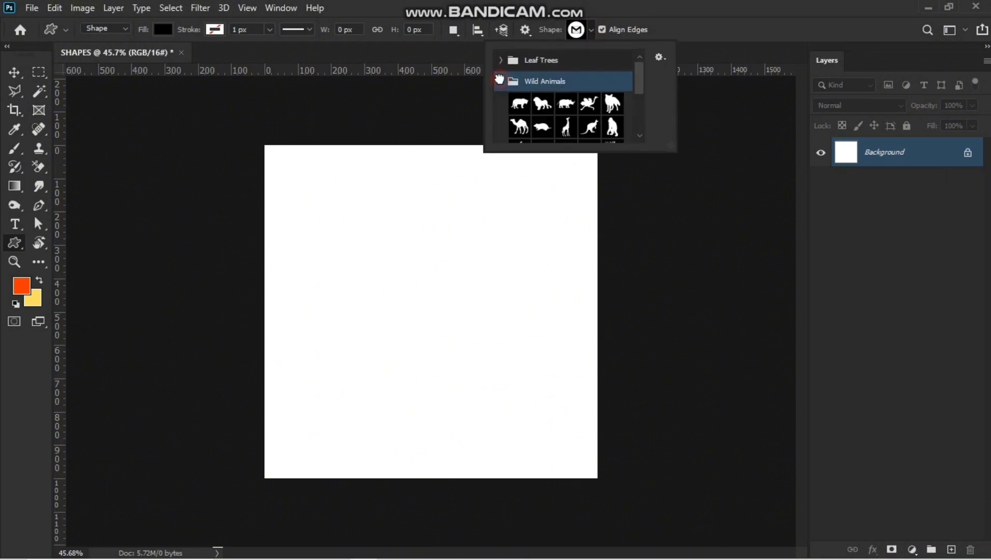
scroll(548, 88, "down", 2)
scroll(549, 90, "up", 2)
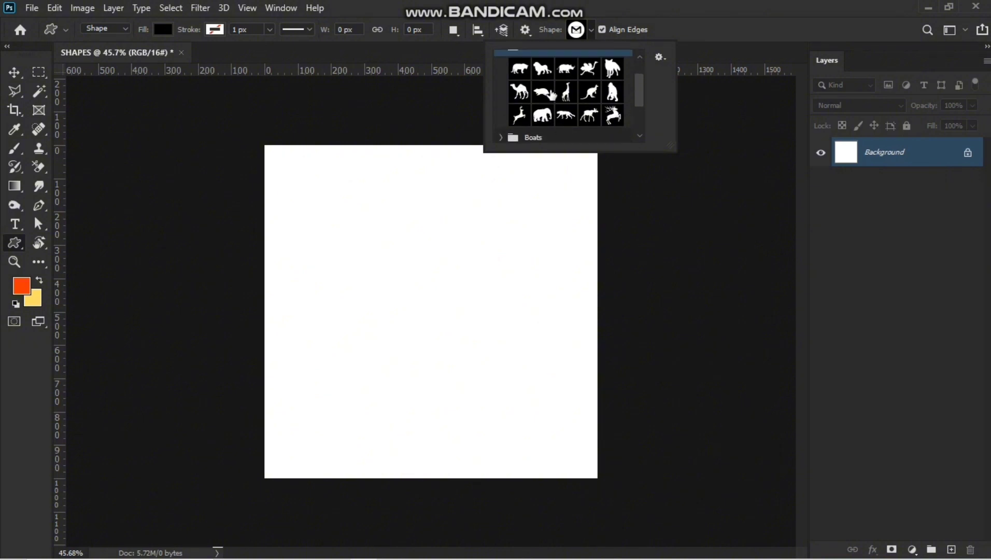
left_click(500, 61)
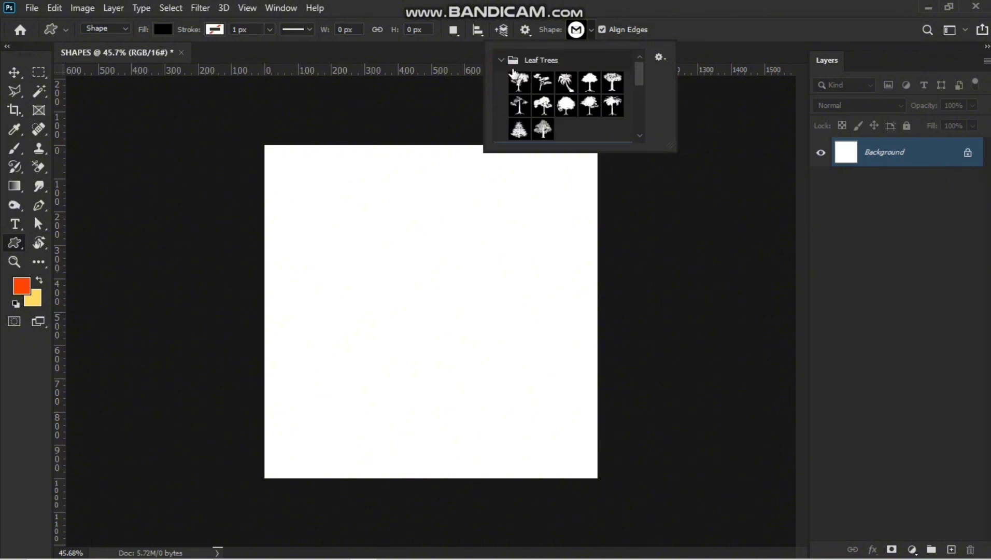
scroll(539, 104, "down", 6)
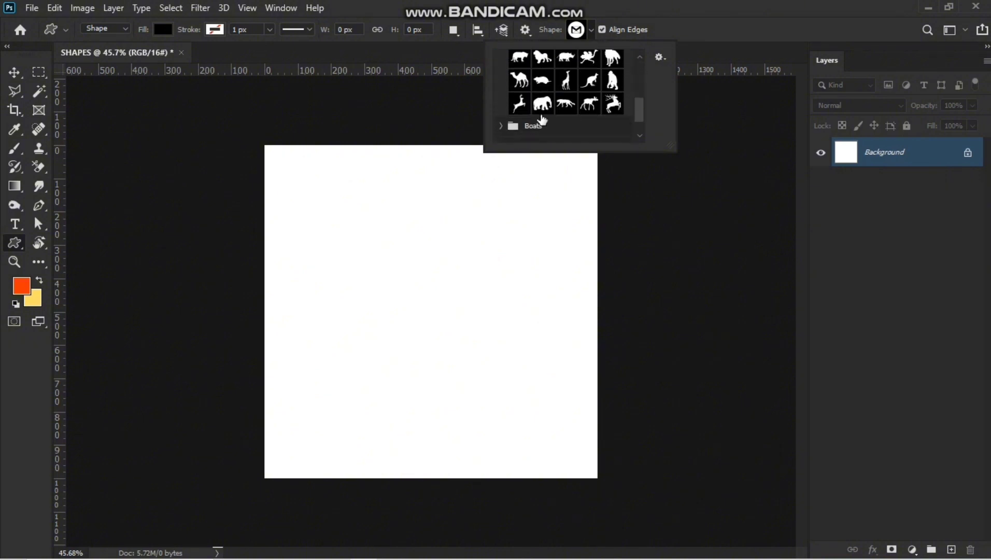
left_click(501, 108)
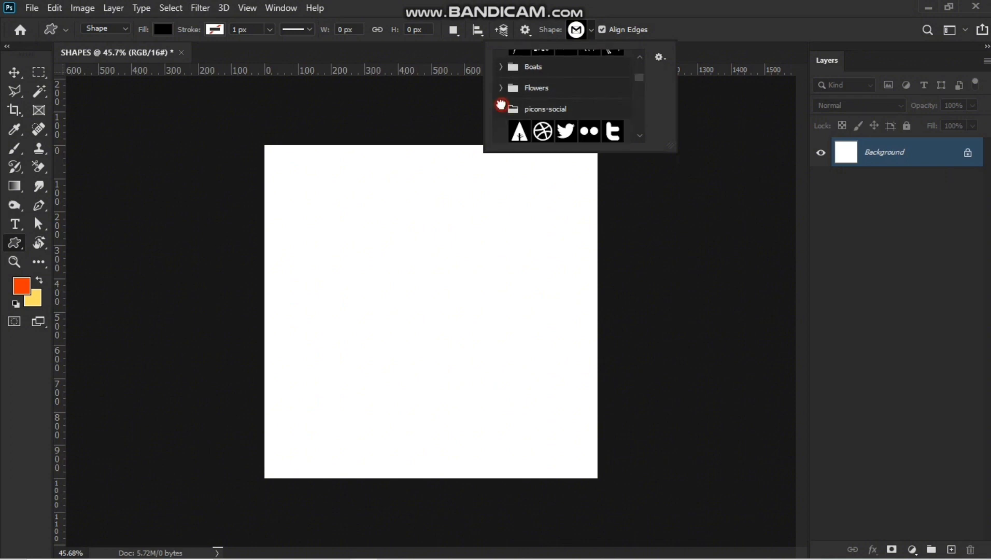
left_click(550, 109)
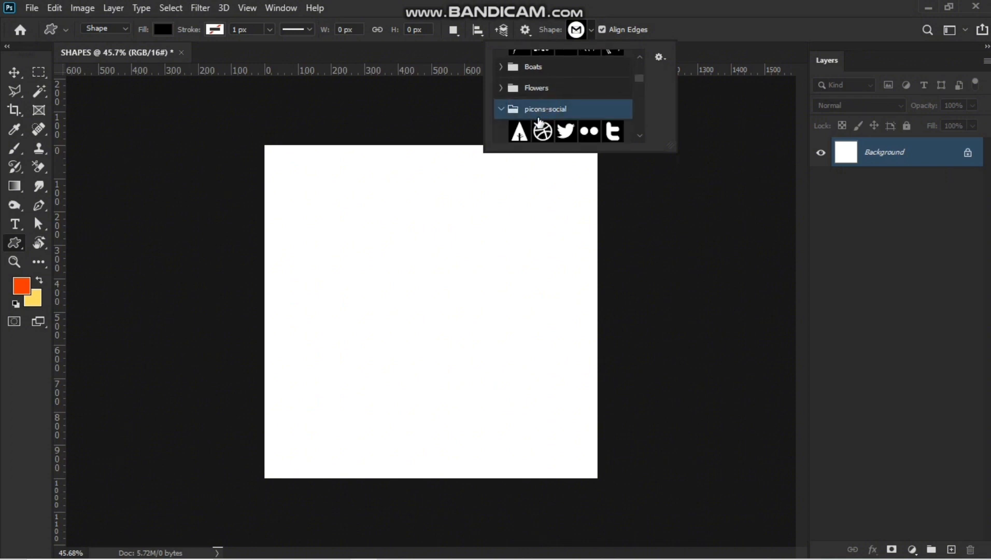
scroll(539, 122, "down", 8)
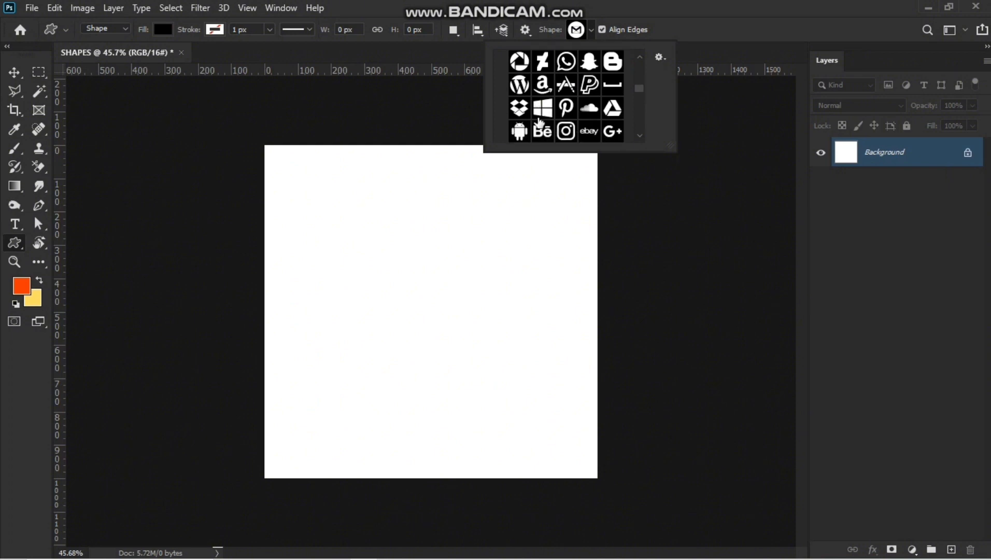
scroll(539, 123, "down", 5)
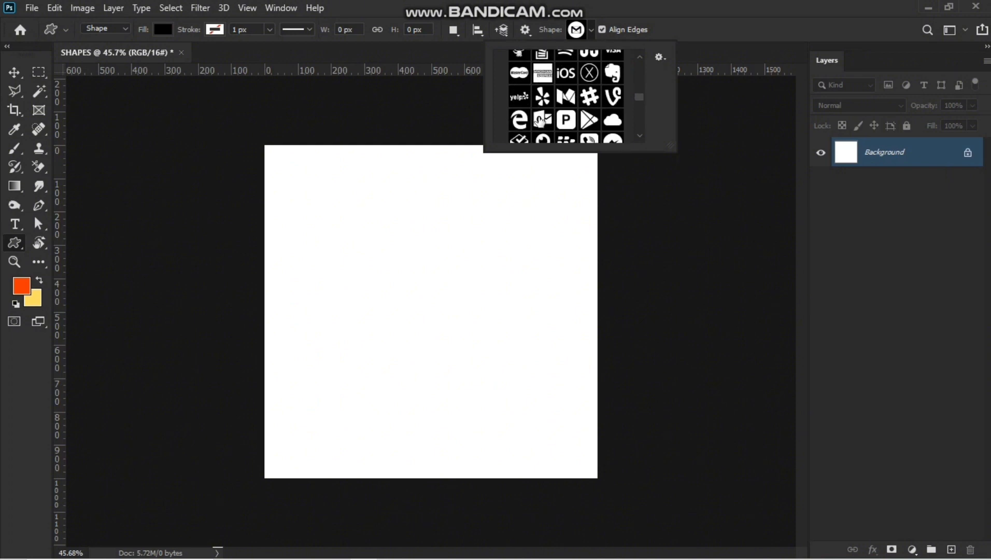
scroll(539, 121, "down", 2)
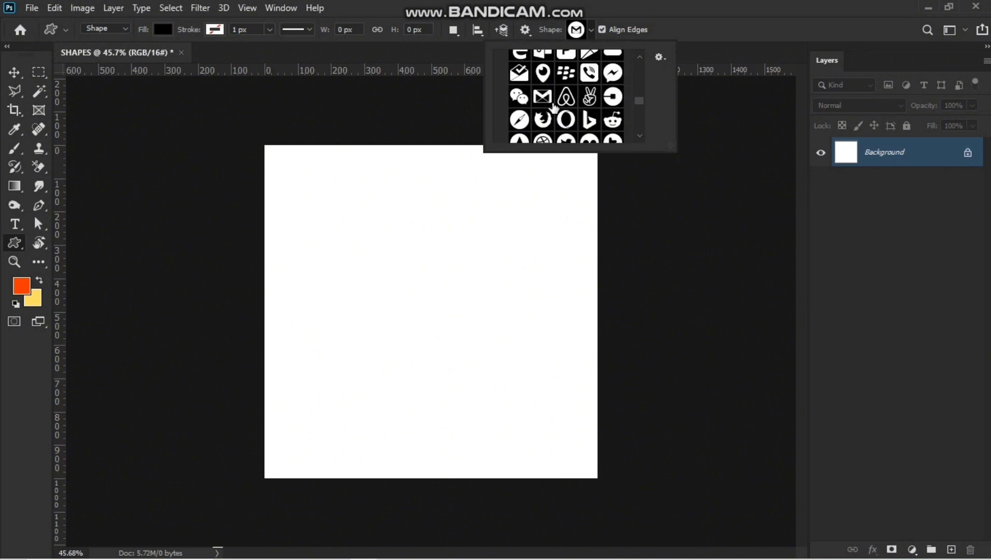
scroll(550, 112, "down", 3)
Pick the Airbnb logo shape from picons-social and draw it on the canvas's left half.
left_click(573, 60)
left_click(698, 5)
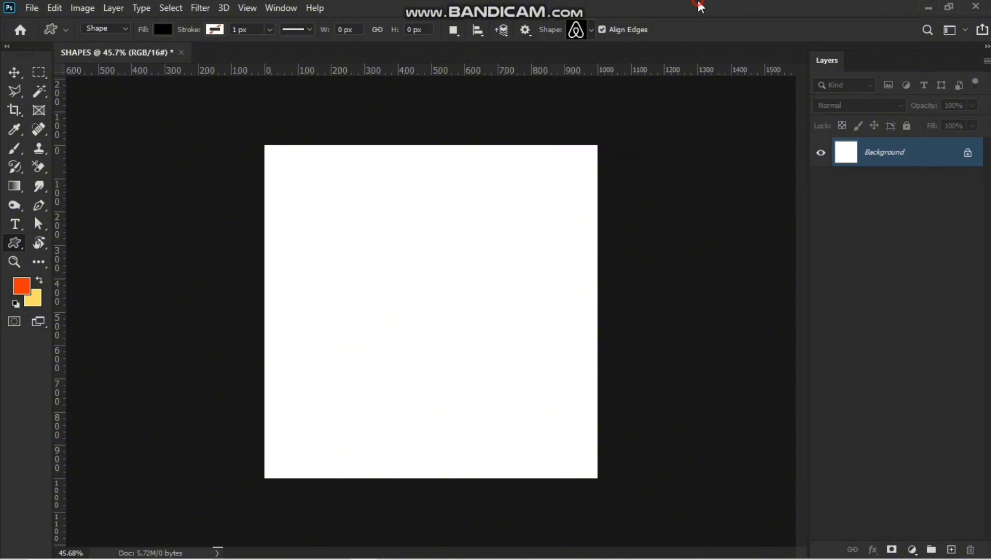
left_click_drag(324, 222, 424, 405)
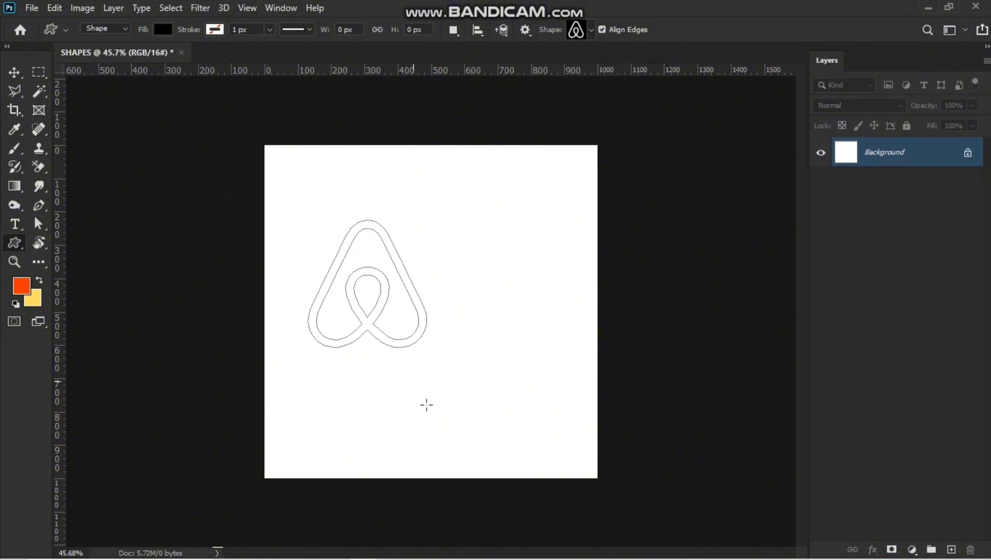
Center the Airbnb shape horizontally on the canvas.
left_click(14, 72)
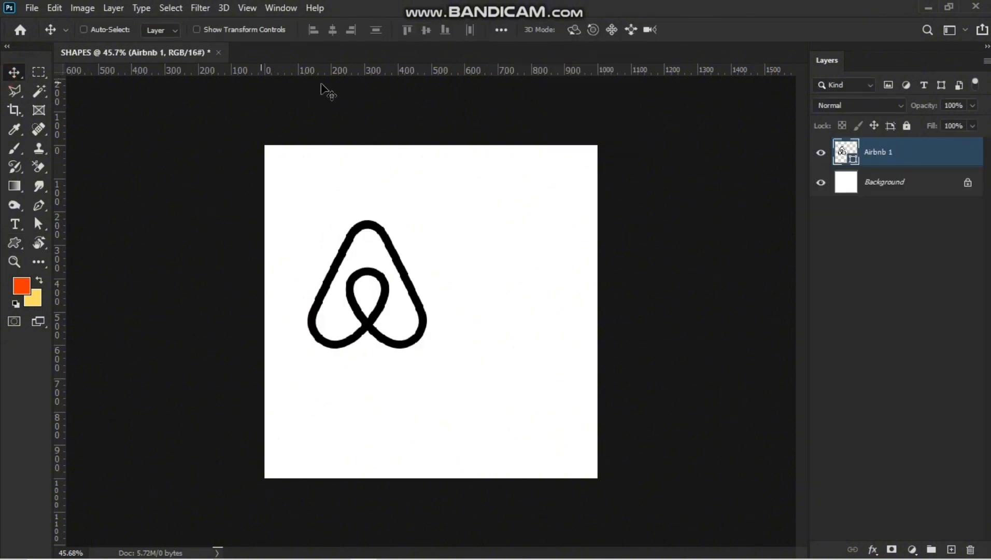
key("ctrl+a")
left_click(332, 30)
key("ctrl+d")
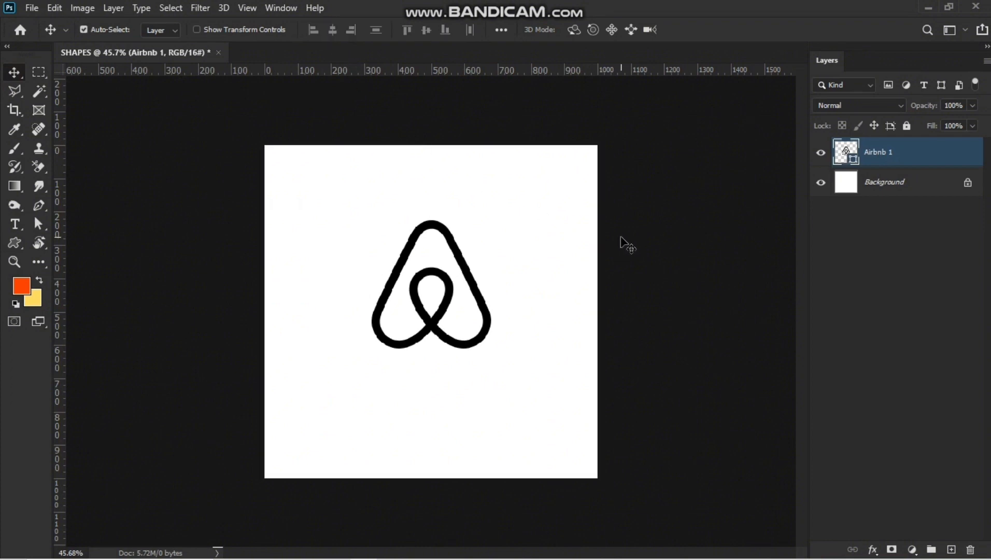
Delete the Airbnb shape layer.
scroll(474, 270, "down", 2)
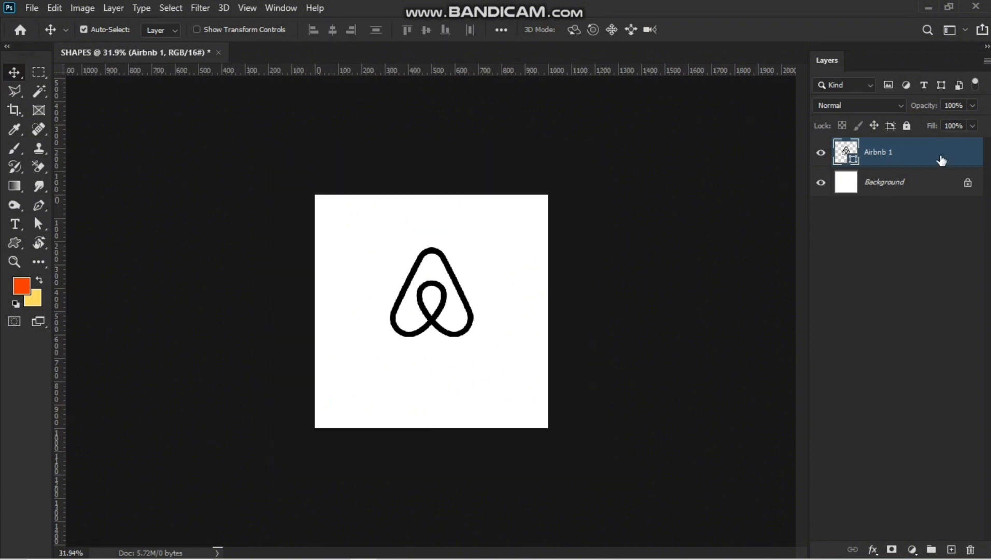
key("Delete")
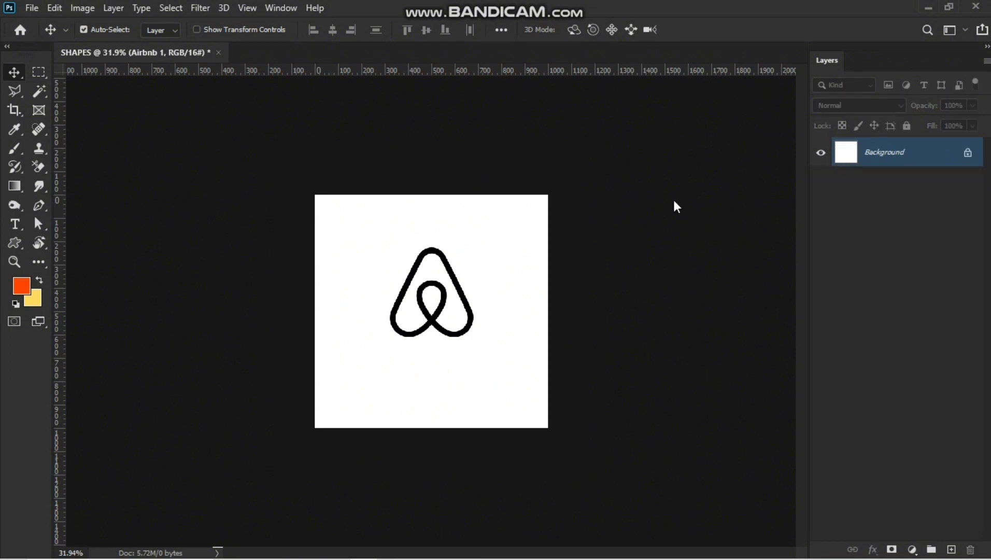
Draw a black circle about 196 px wide with the Ellipse Tool in the canvas's upper-left area.
left_click(11, 243)
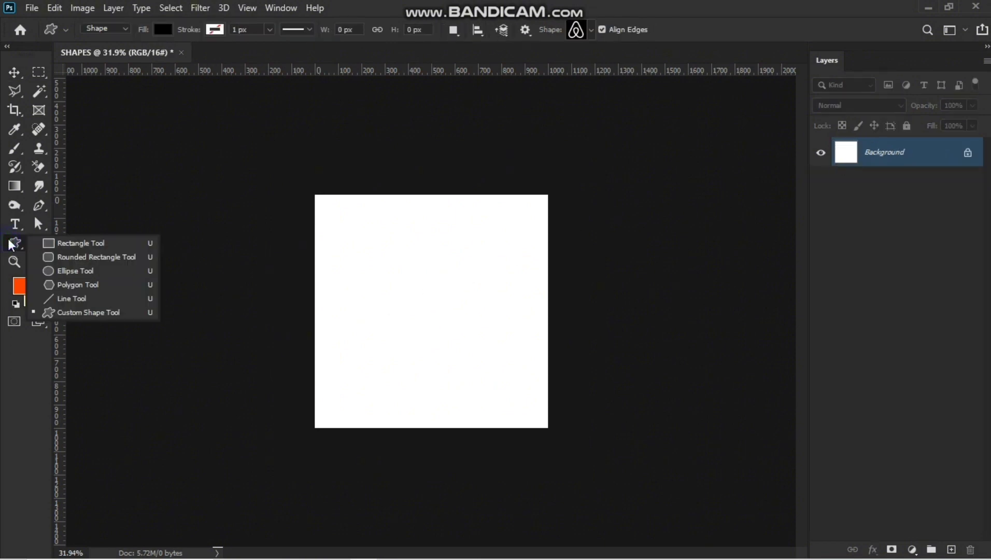
left_click(85, 272)
scroll(464, 270, "up", 2)
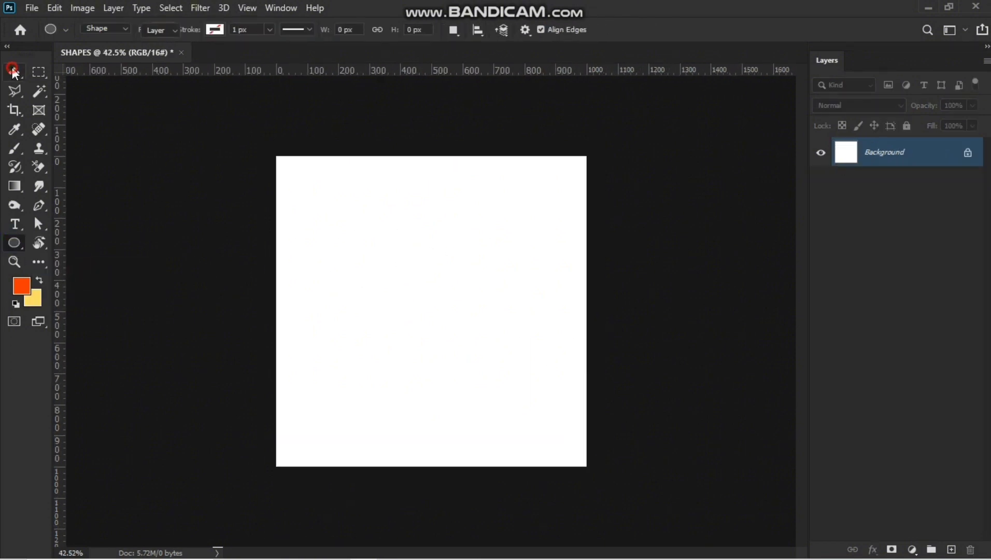
left_click(13, 70)
scroll(397, 326, "up", 2)
left_click(12, 246)
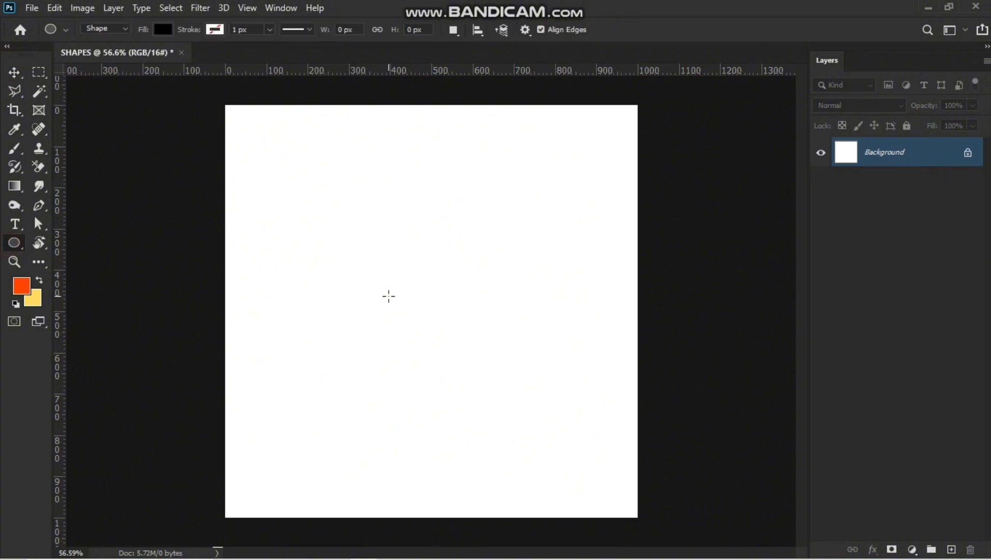
scroll(389, 296, "up", 1)
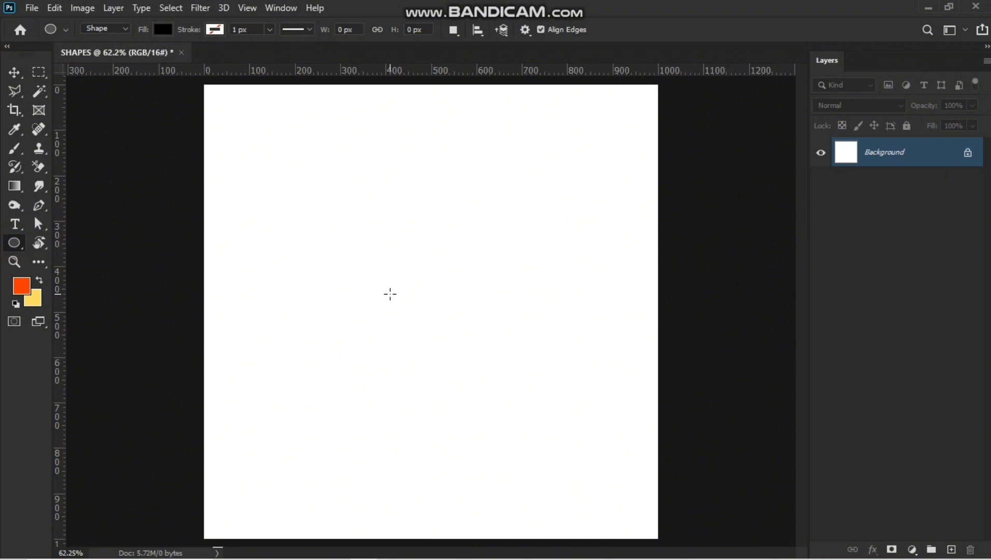
right_click(18, 242)
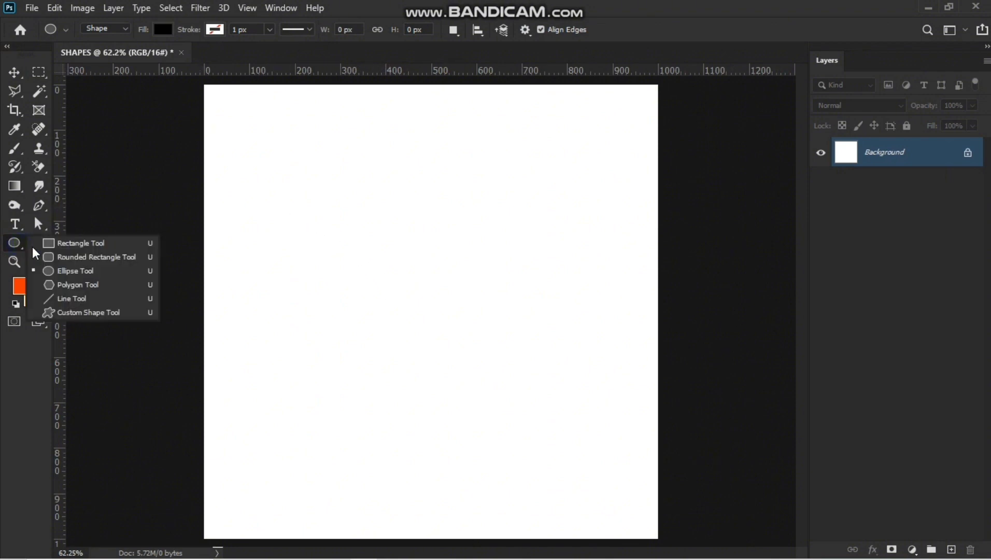
left_click(70, 271)
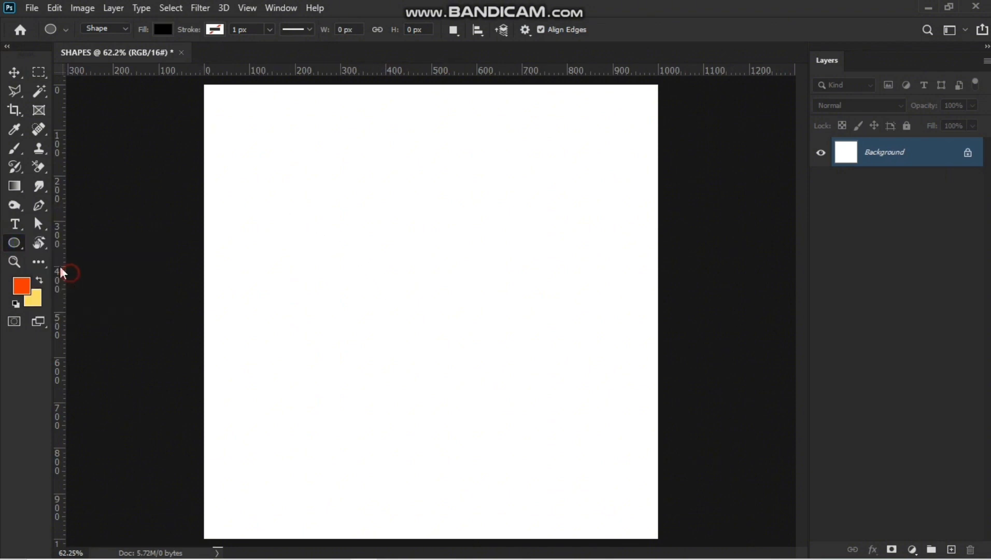
left_click(12, 244)
left_click_drag(296, 214, 382, 349)
left_click(462, 248)
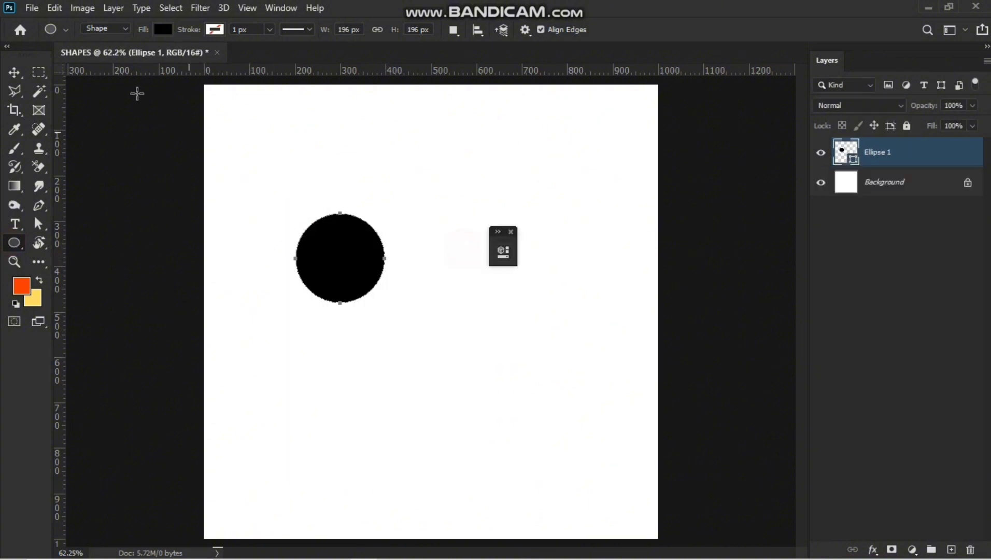
Duplicate the circle and place the copy directly to its right, touching it.
left_click(16, 73)
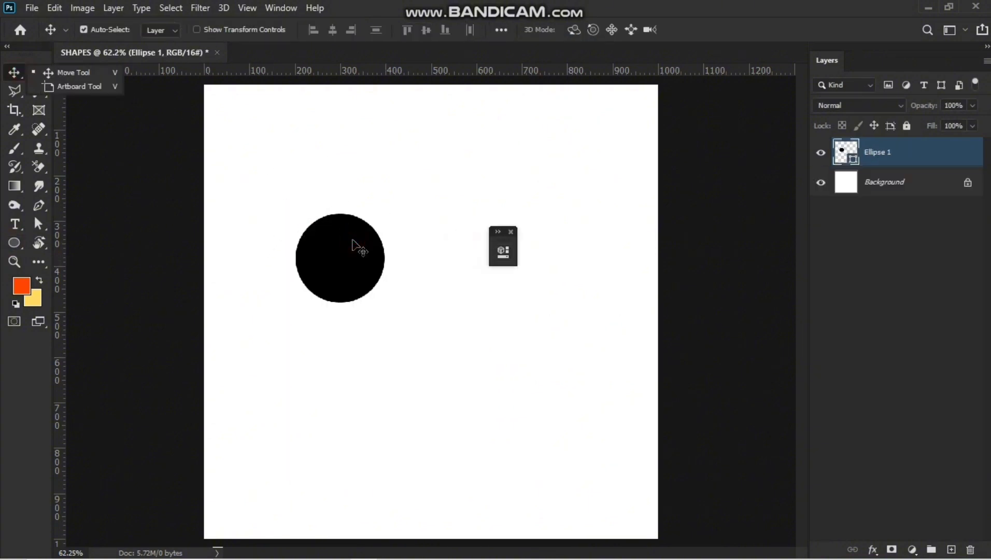
key("alt")
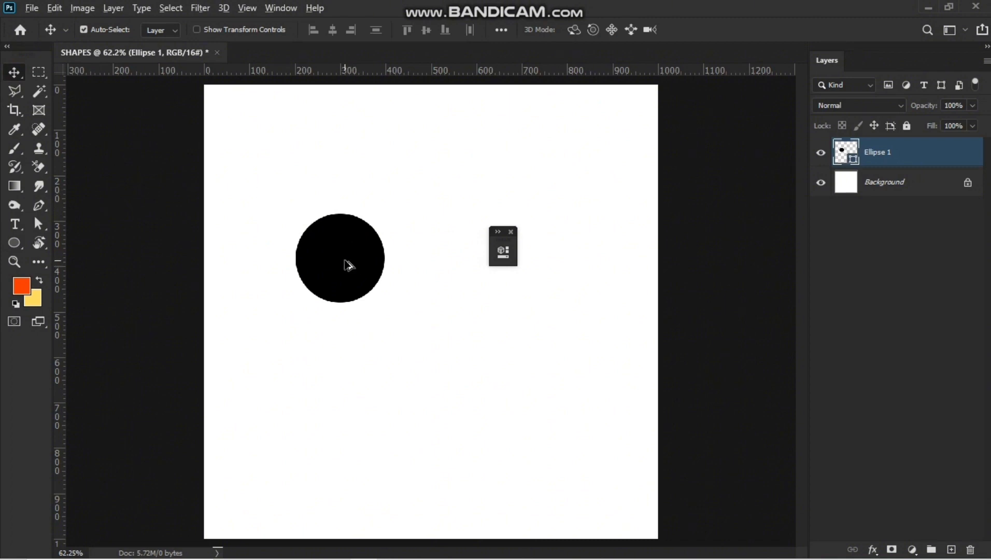
left_click_drag(348, 266, 429, 262)
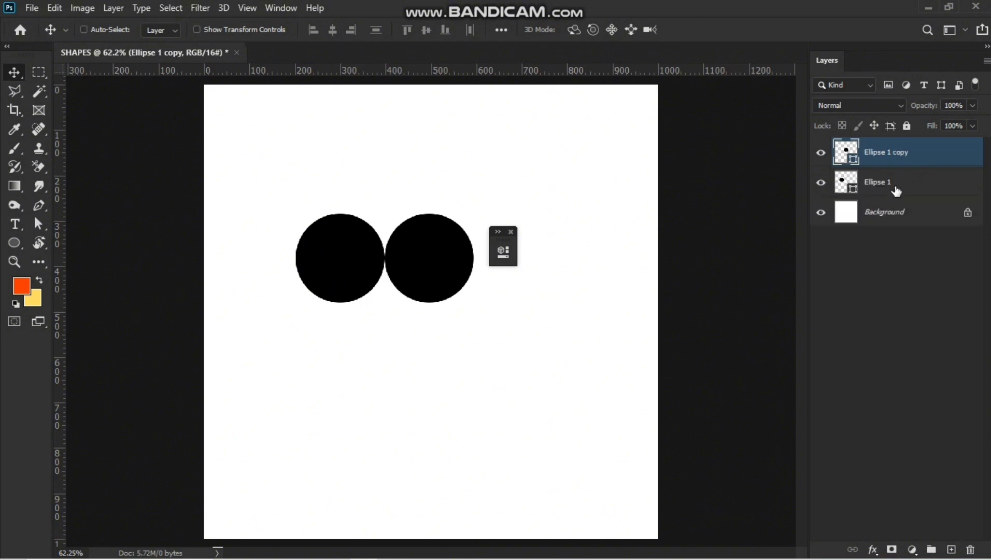
Select both circle layers, drag them downward, and undo the move.
left_click(896, 190, "ctrl")
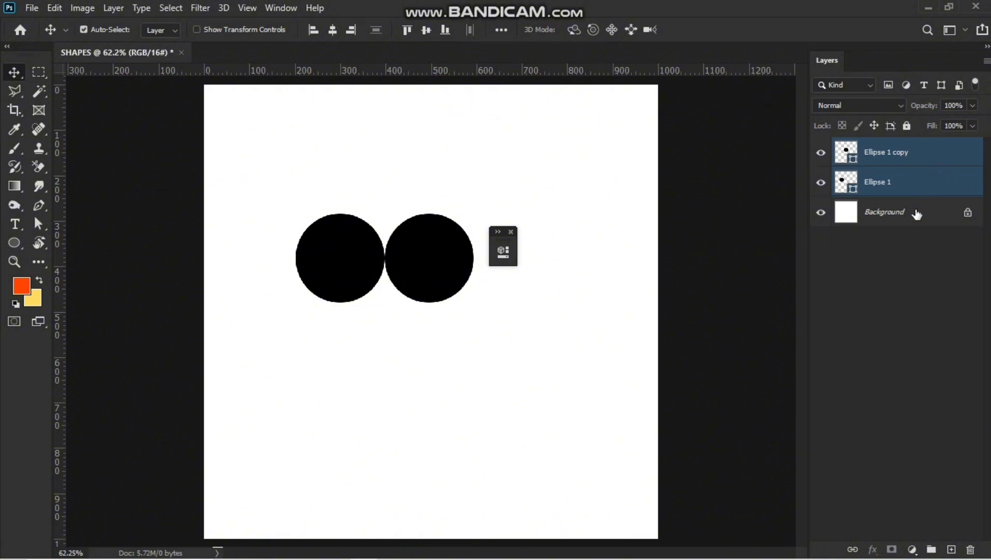
left_click(915, 178)
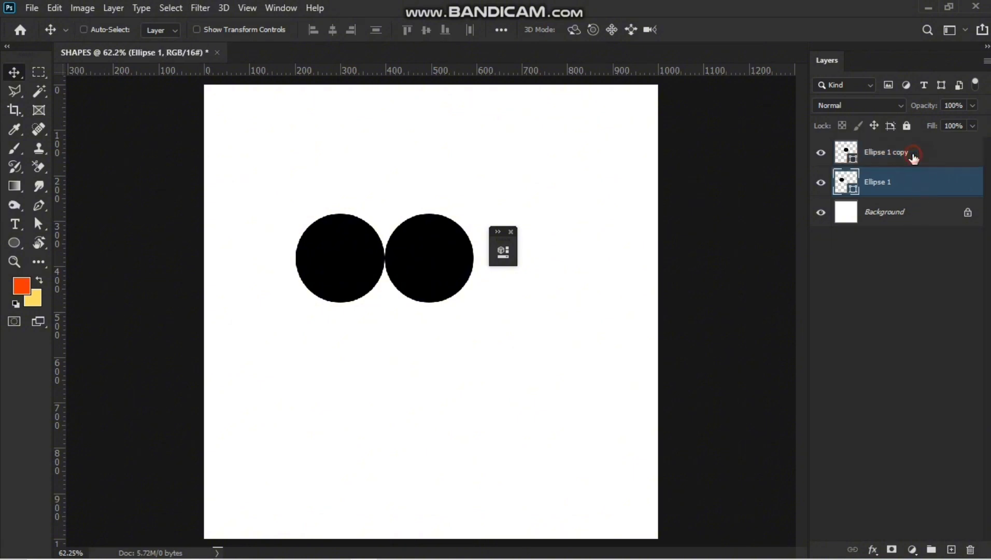
left_click(913, 157, "ctrl")
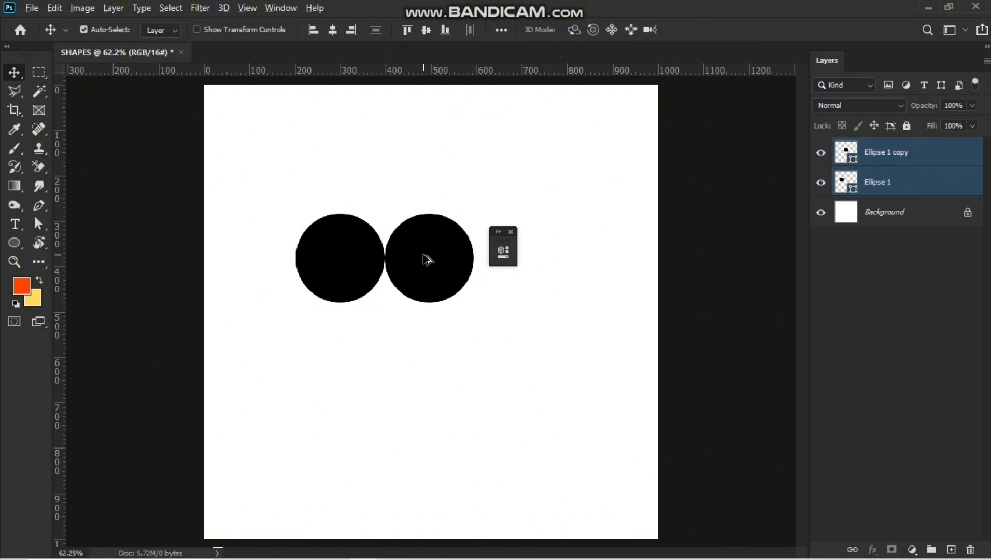
left_click_drag(427, 259, 426, 330)
key("ctrl+z")
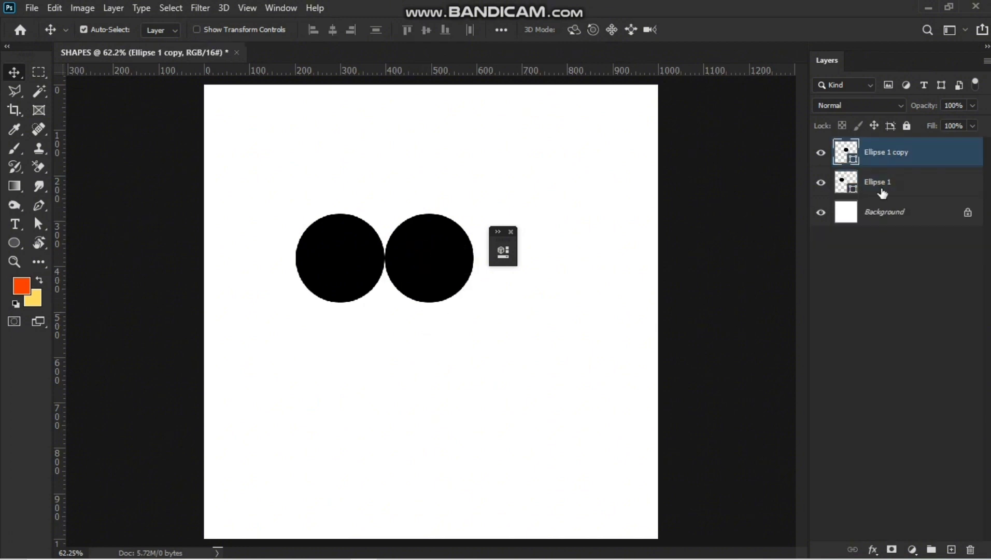
Duplicate both circles and move the copies straight below to form a two-by-two grid.
left_click(883, 189, "ctrl")
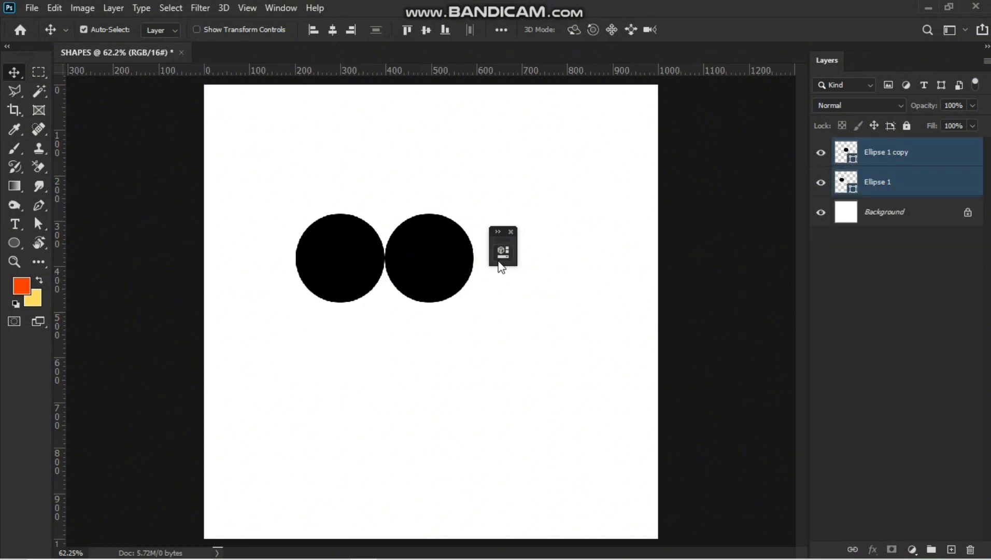
key("ctrl+j")
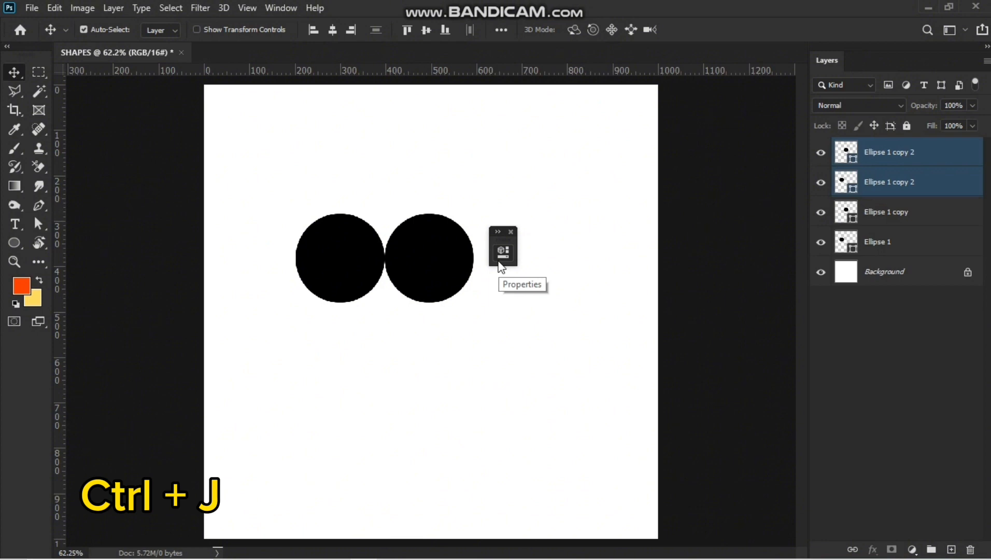
left_click_drag(440, 250, 441, 338)
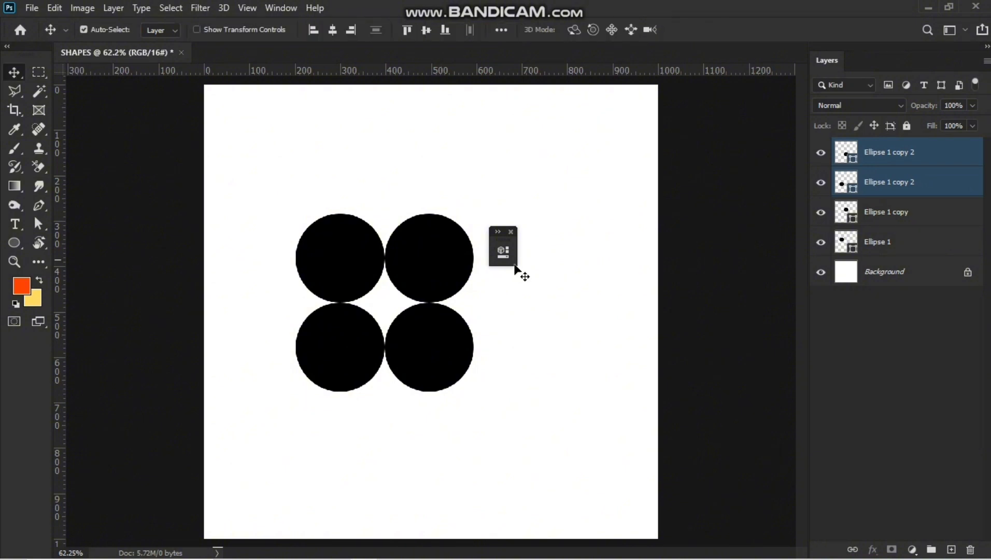
Draw a rounded rectangle about 184 px square above the Background layer over the upper-left circle.
scroll(332, 310, "up", 2)
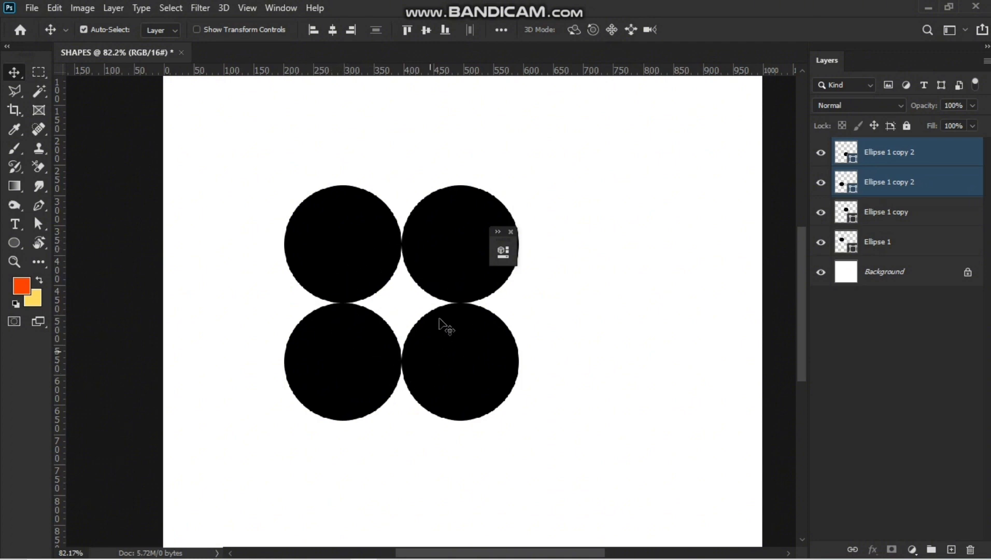
left_click(8, 242)
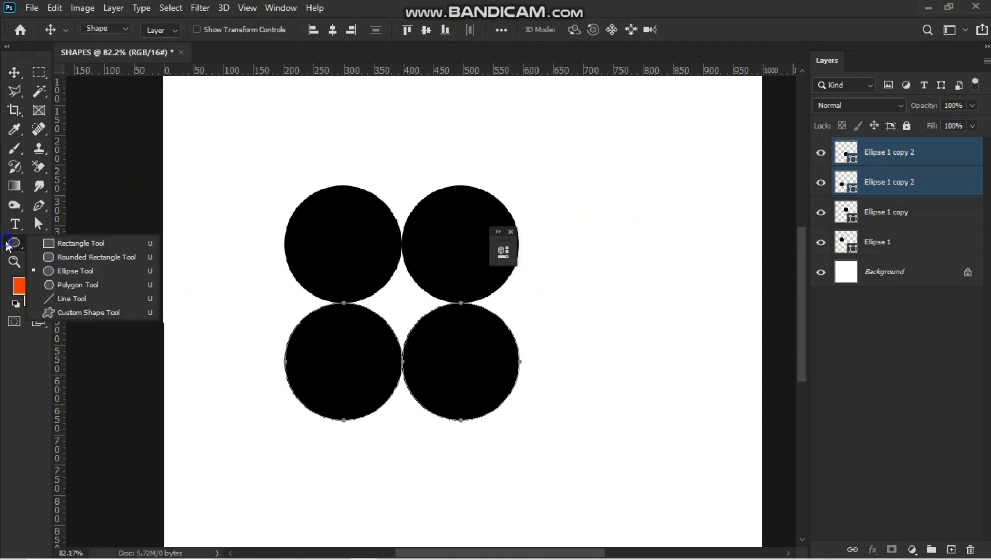
left_click(71, 270)
right_click(30, 246)
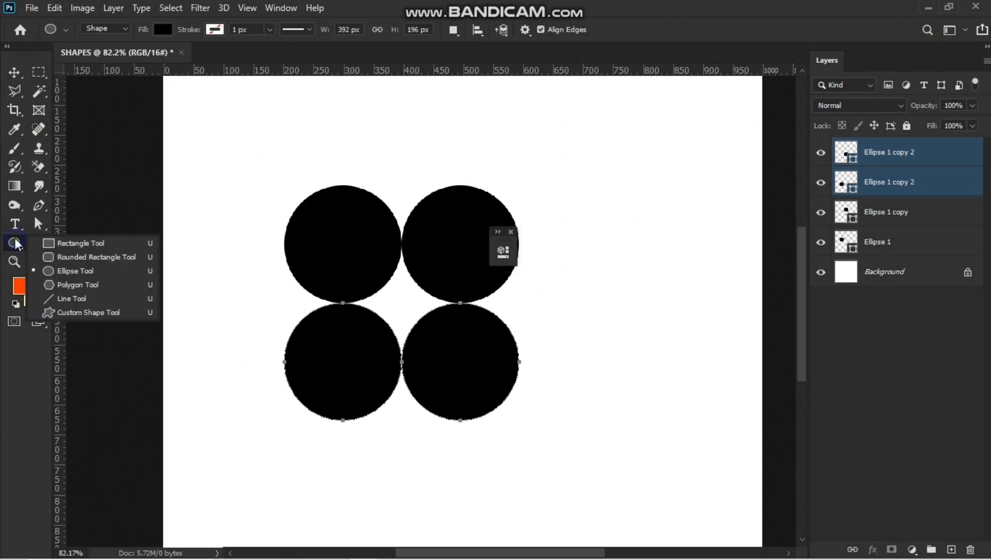
left_click(48, 258)
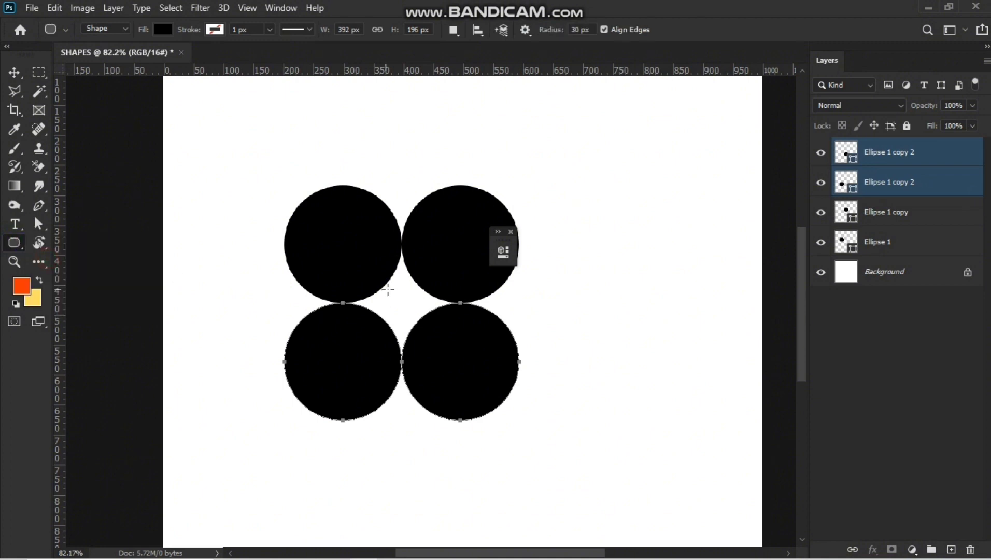
left_click(915, 265)
left_click_drag(345, 244, 367, 295)
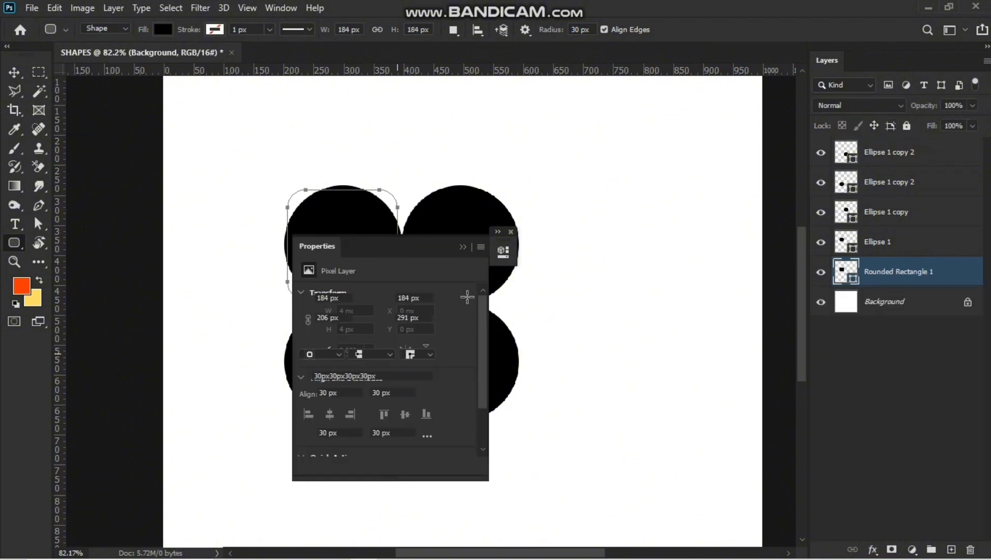
Set the rounded rectangle's fill to red from the recently used colours.
left_click(307, 339)
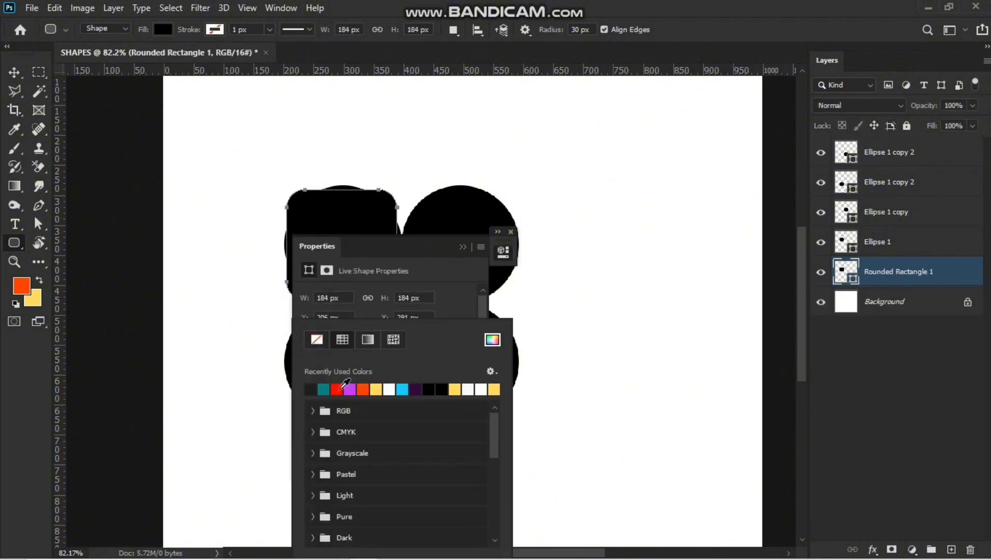
left_click(338, 392)
left_click(463, 247)
Move the red rounded rectangle to the centre between the four circles and scale it to about 101.72%.
left_click(9, 68)
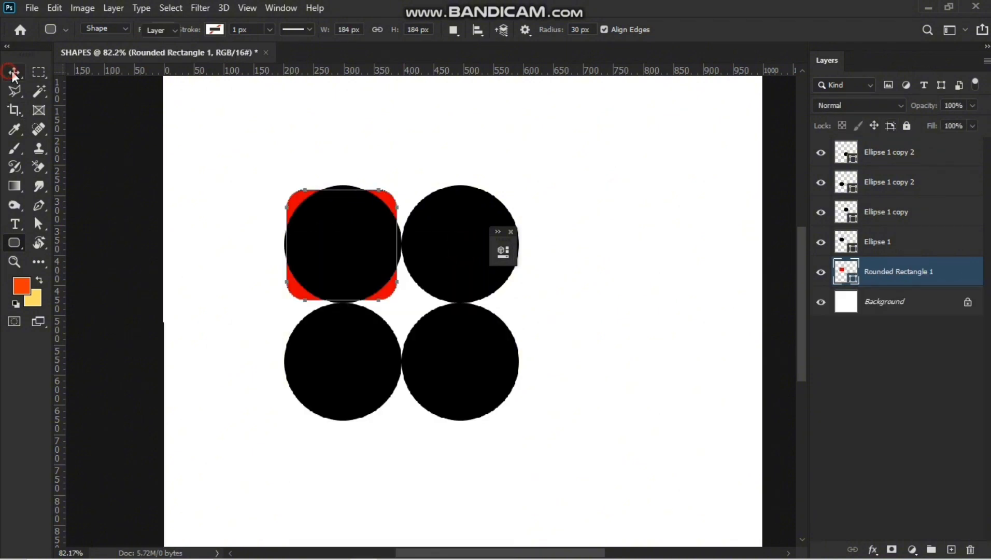
key("ctrl+t")
left_click_drag(339, 237, 399, 290)
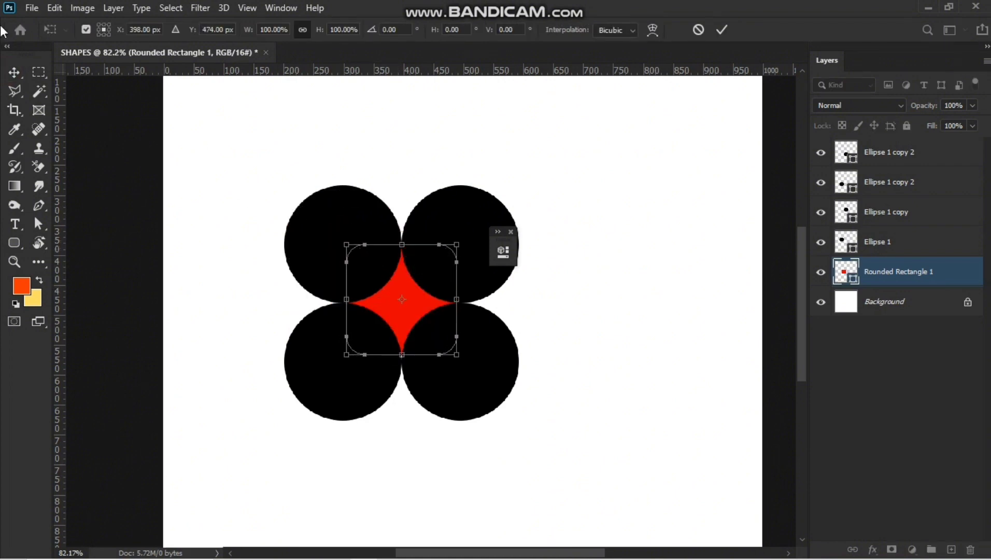
key("Return")
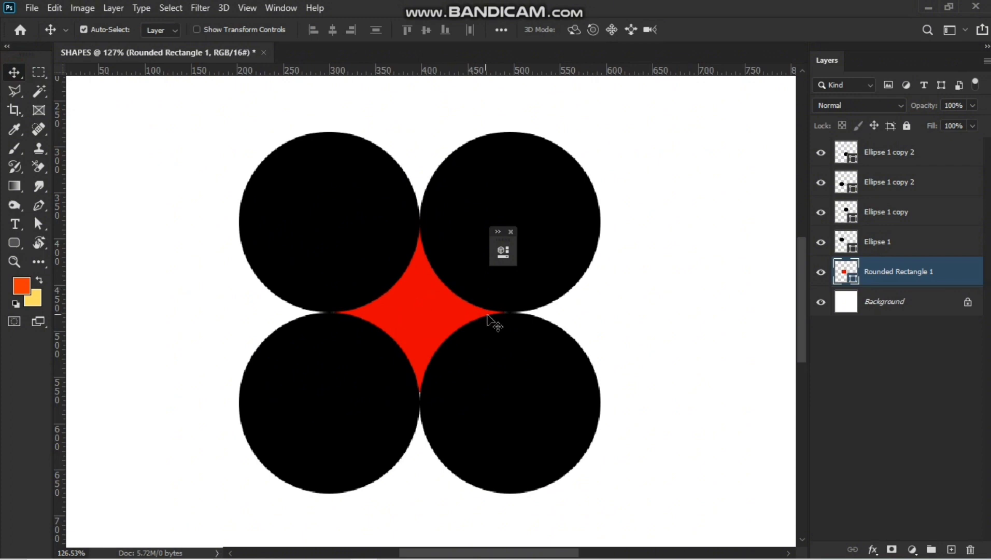
key("ctrl+t")
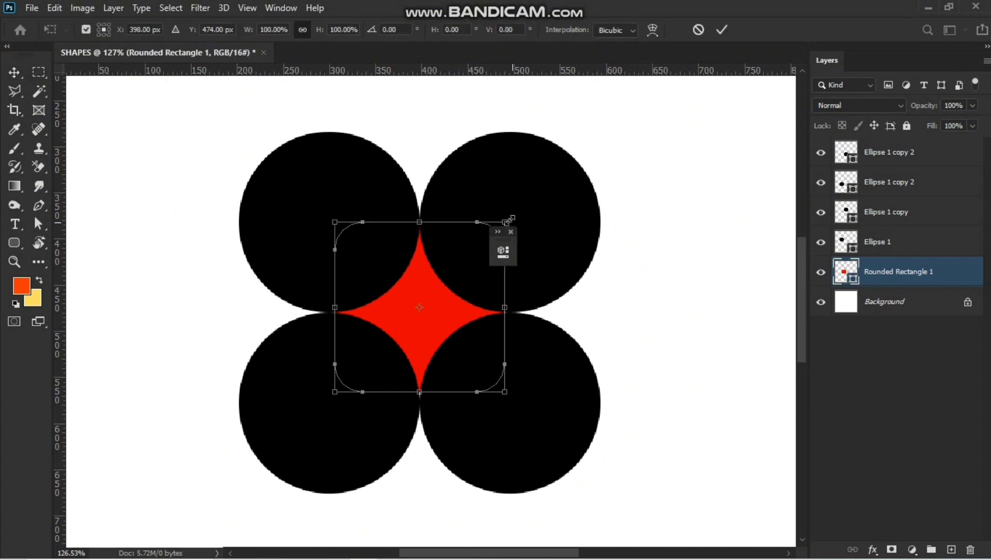
left_click(504, 221)
key("Return")
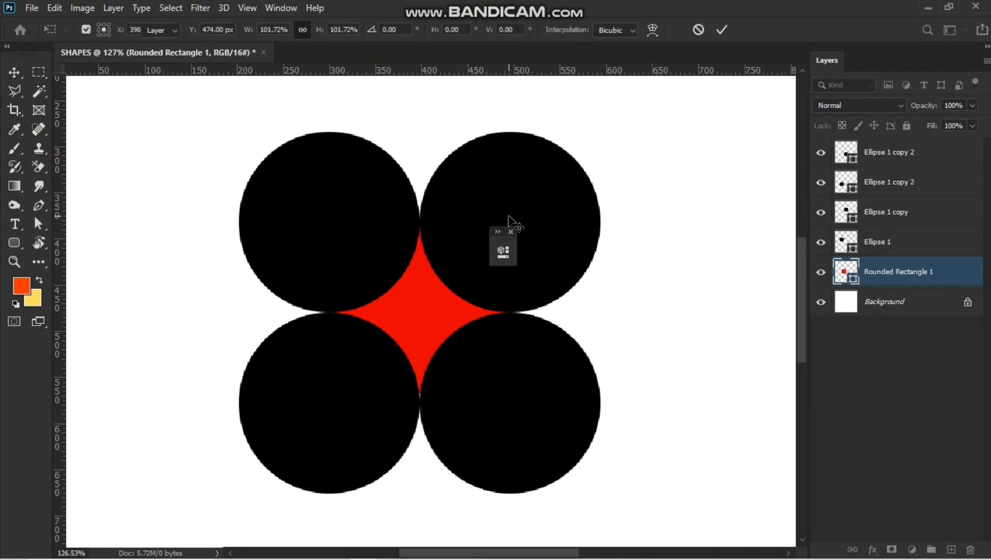
Select all four circle layers and convert them into a single smart object.
scroll(504, 287, "down", 2)
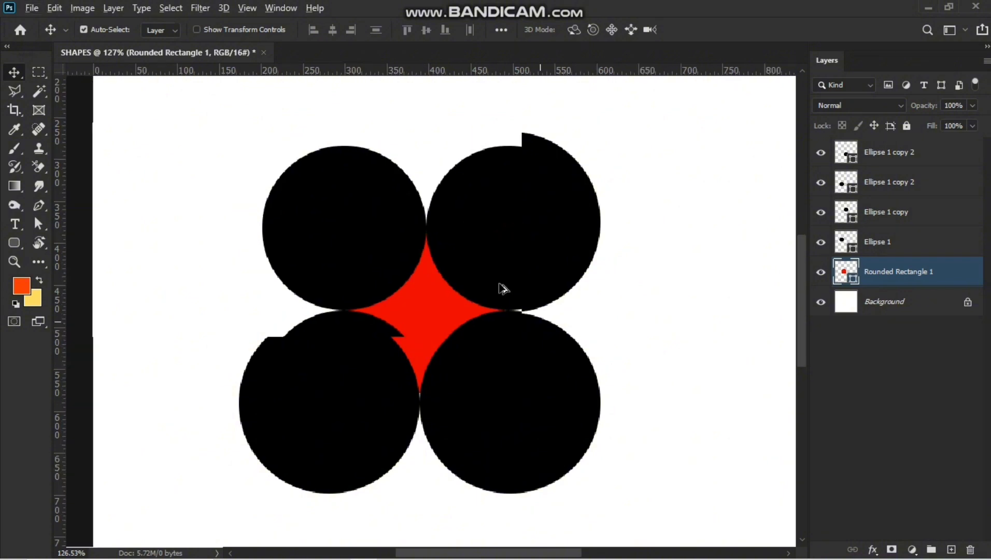
left_click(889, 242)
left_click(921, 156, "shift")
right_click(923, 170)
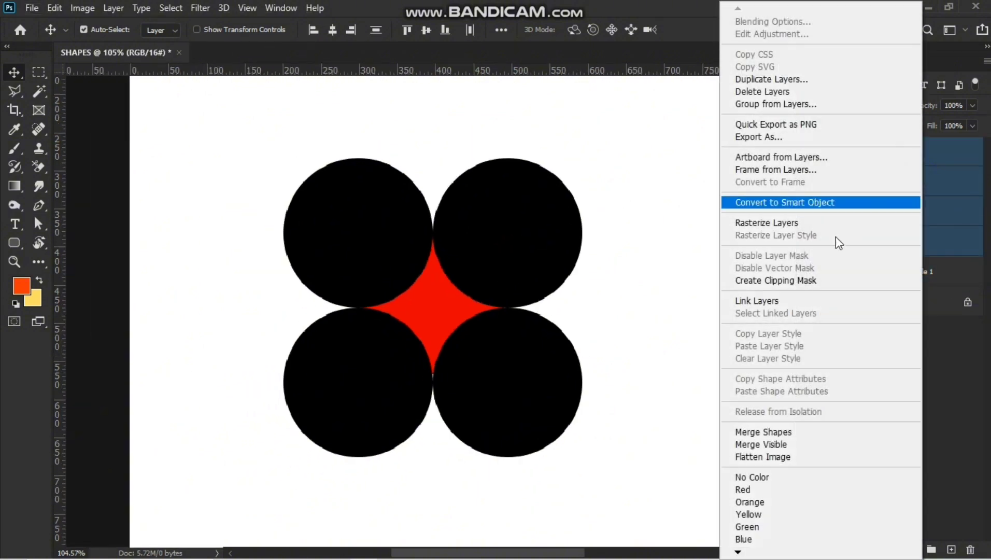
left_click(761, 203)
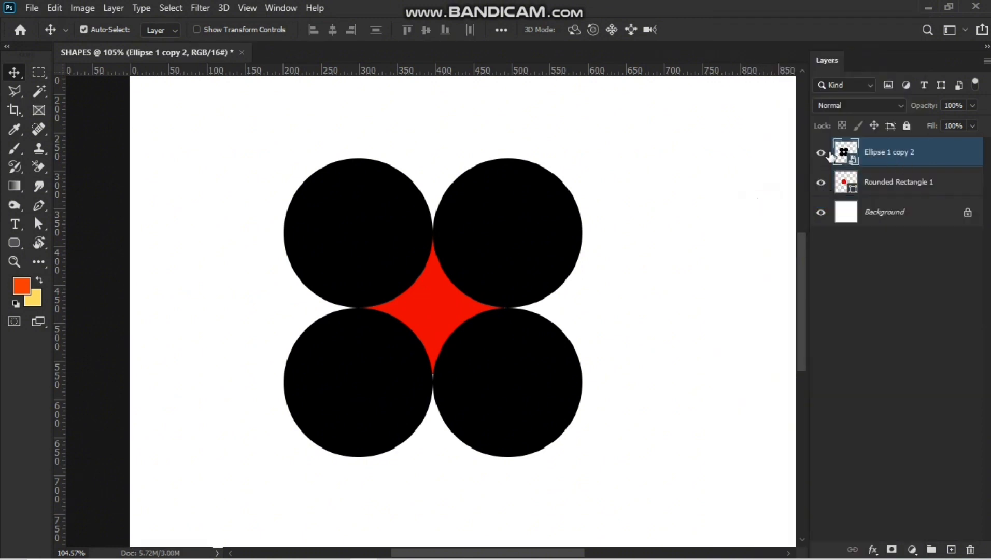
Toggle the visibility of the circles and the red rounded rectangle layers to compare the design.
left_click(821, 153)
left_click(824, 153)
left_click(820, 182)
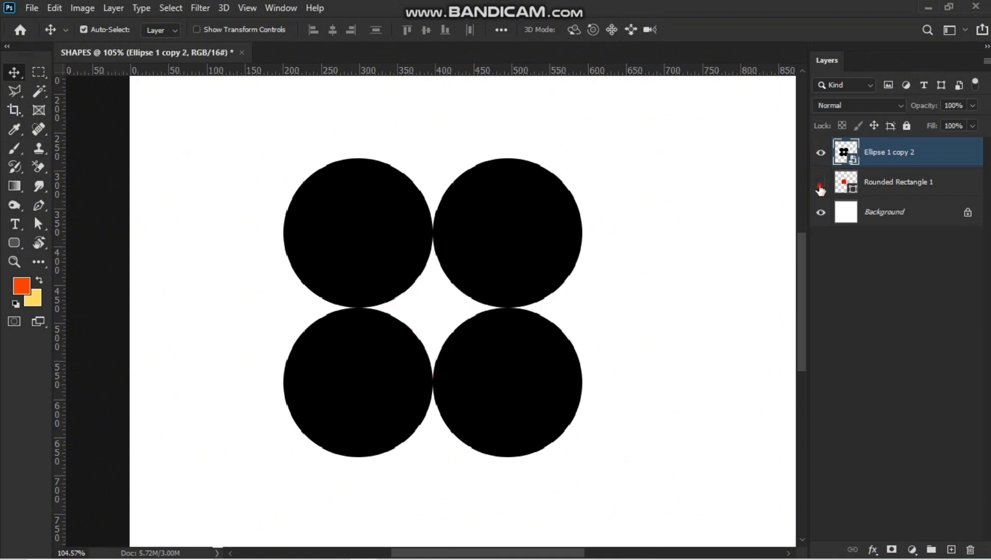
left_click(820, 183)
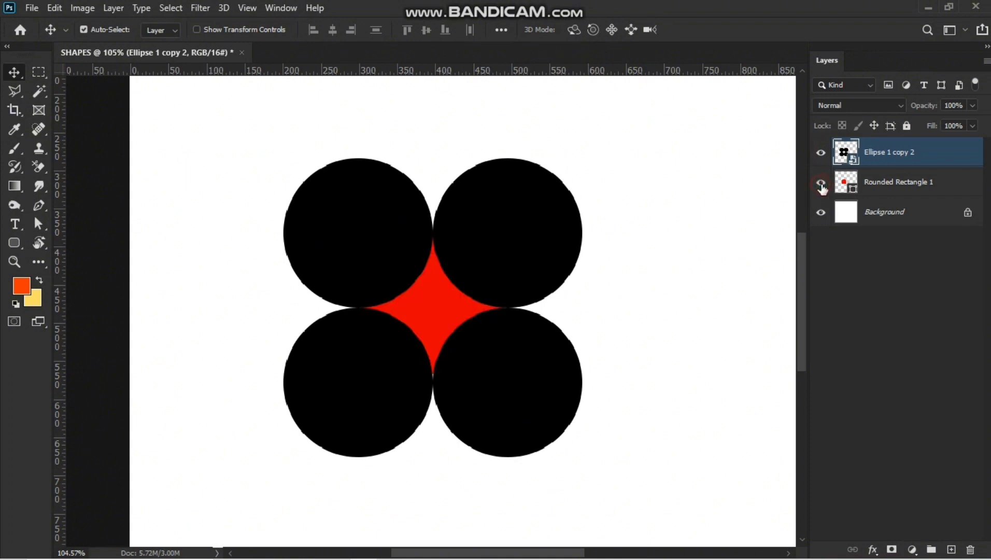
left_click(821, 182)
left_click(821, 182)
left_click(821, 183)
left_click(821, 183)
key("ctrl")
key("ctrl")
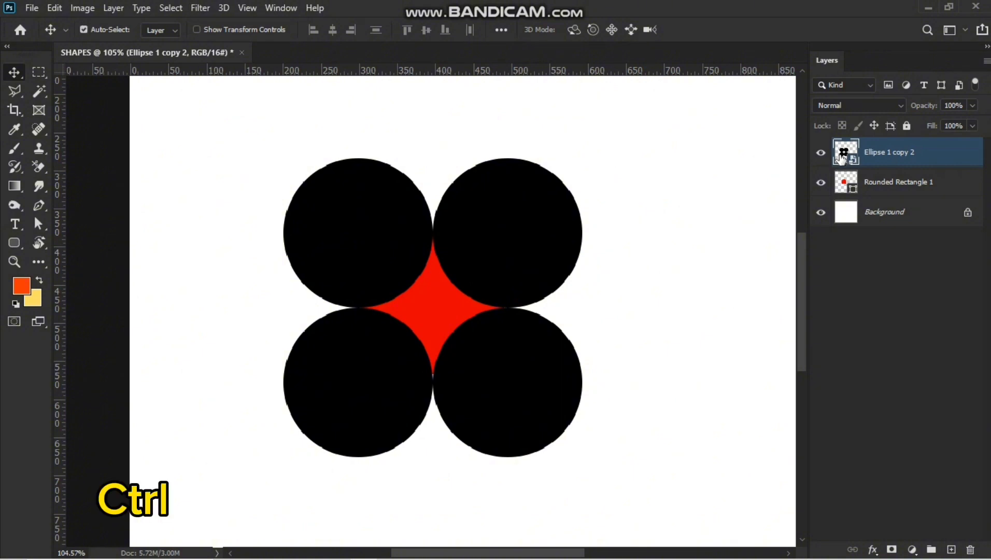
key("ctrl")
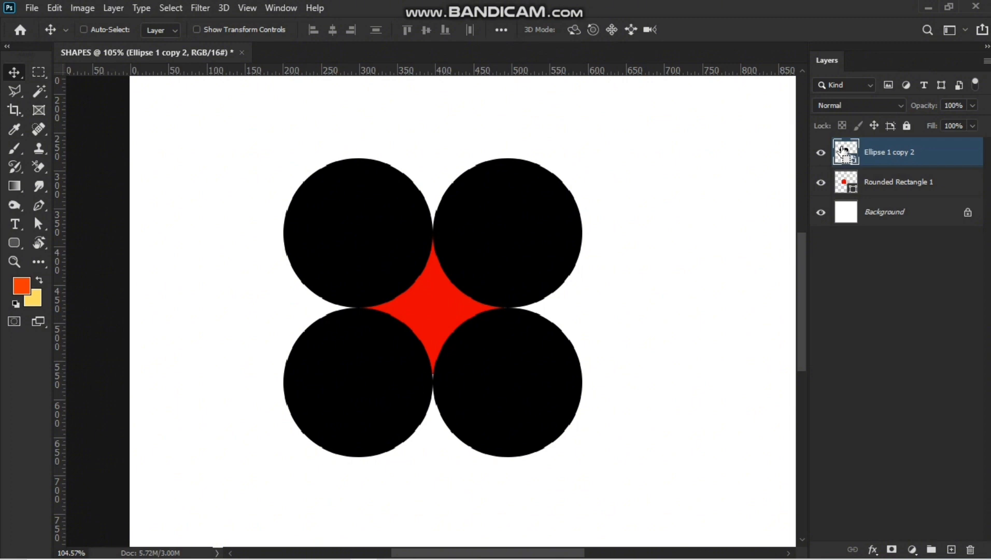
Load the circles' selection and add it as a layer mask on the red rounded rectangle layer.
left_click(842, 148, "ctrl")
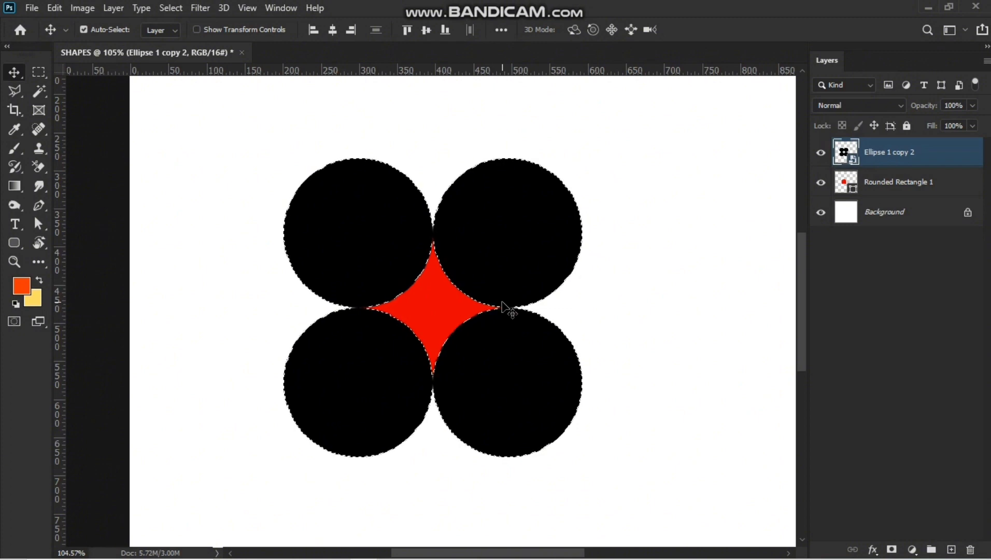
right_click(875, 188)
left_click(882, 189)
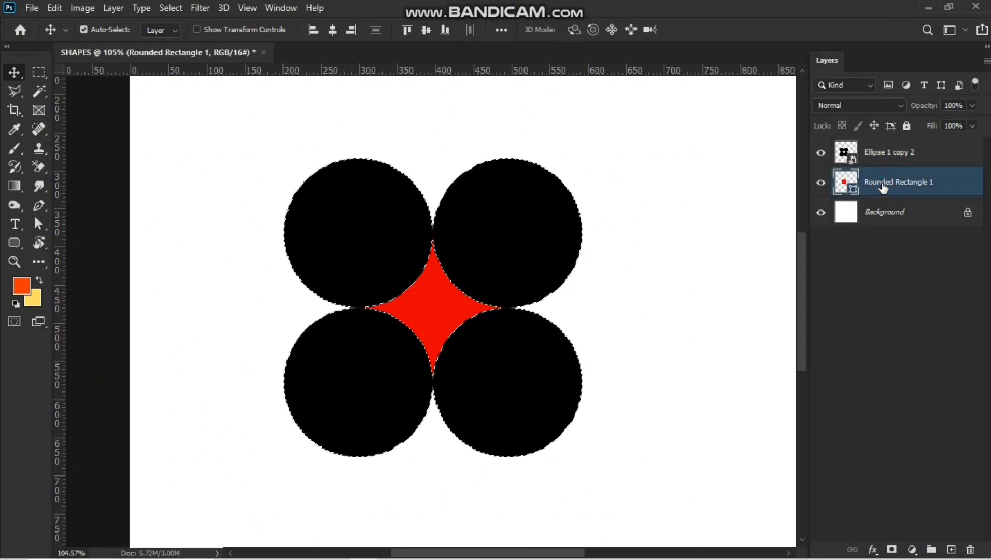
left_click(891, 549)
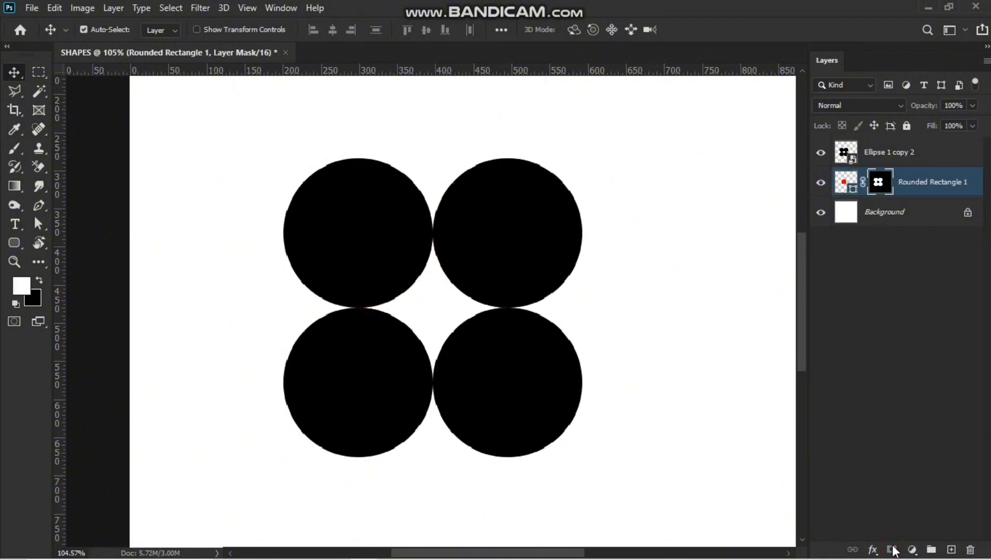
Invert the rounded rectangle's layer mask so only the star-shaped area between the circles remains.
left_click(817, 153)
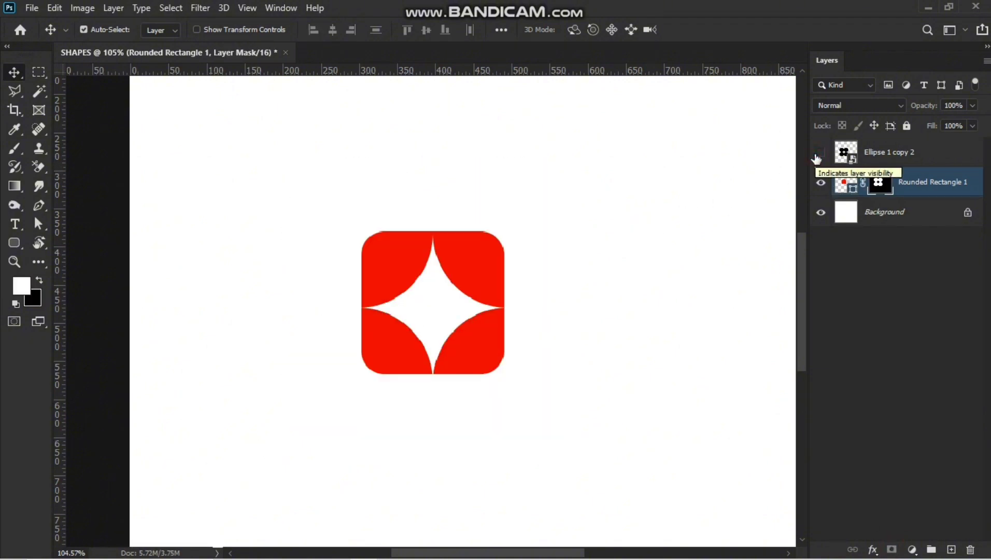
left_click(817, 153)
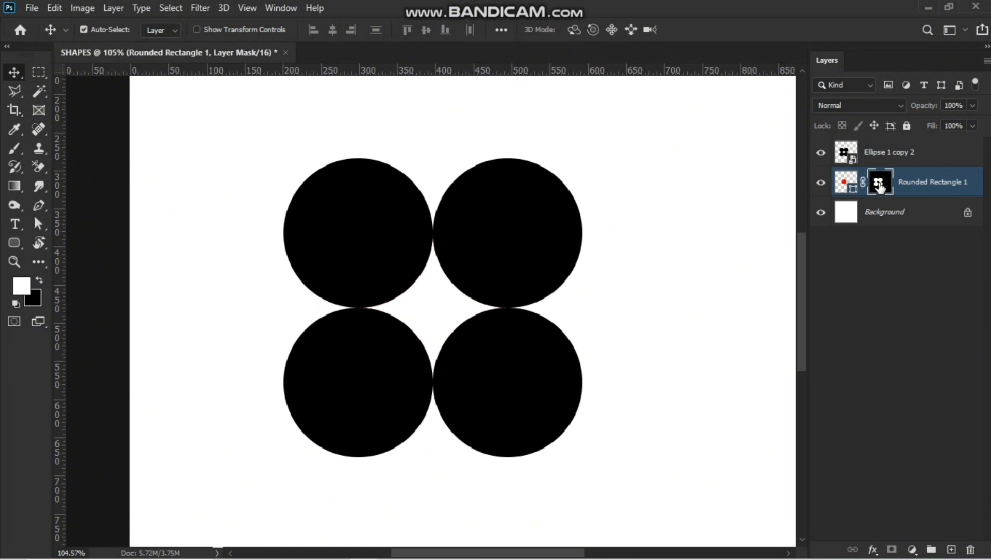
left_click_drag(880, 186, 880, 189)
key("ctrl+i")
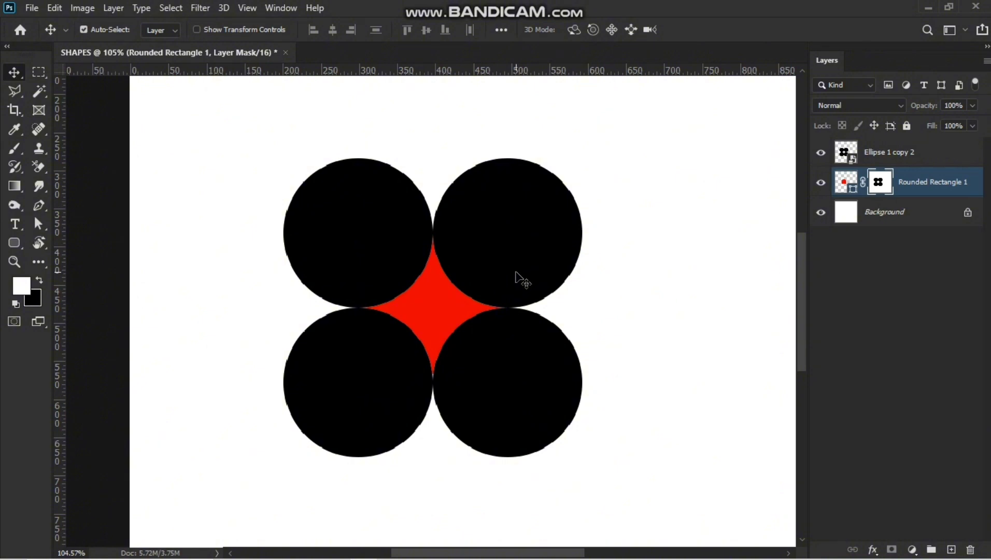
Delete the circles layer and convert the red star layer into a smart object.
left_click(911, 161)
key("Delete")
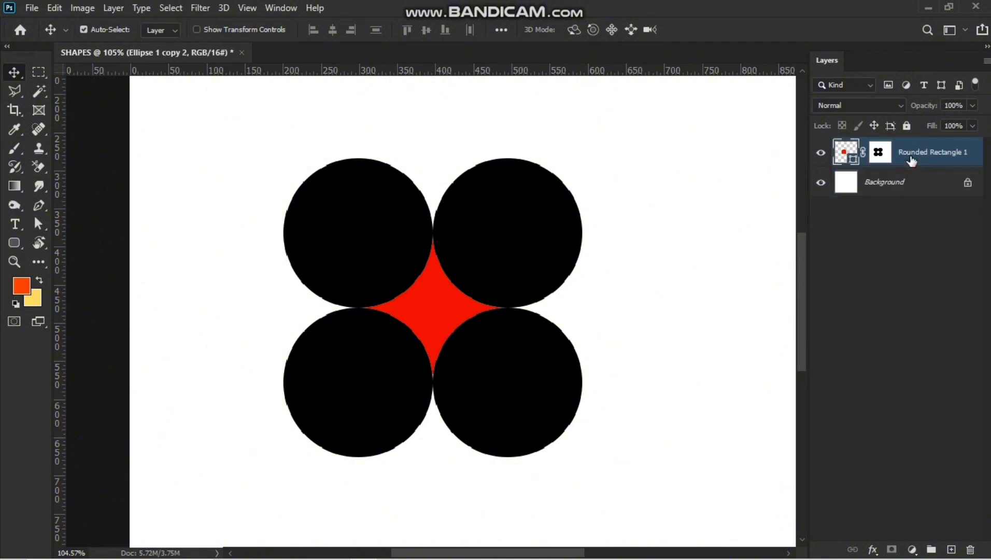
right_click(925, 152)
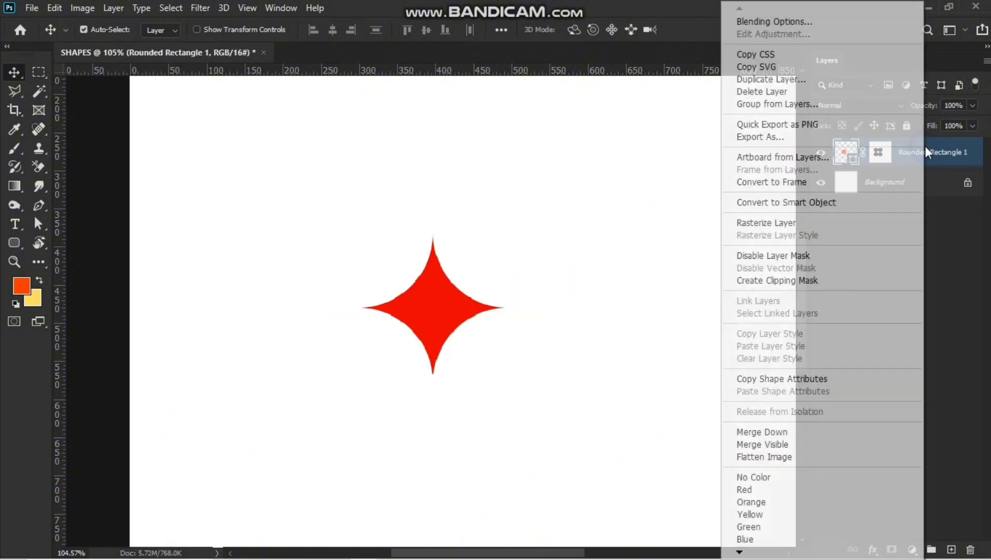
left_click(794, 204)
Duplicate the red star several times across the canvas.
scroll(535, 312, "down", 5)
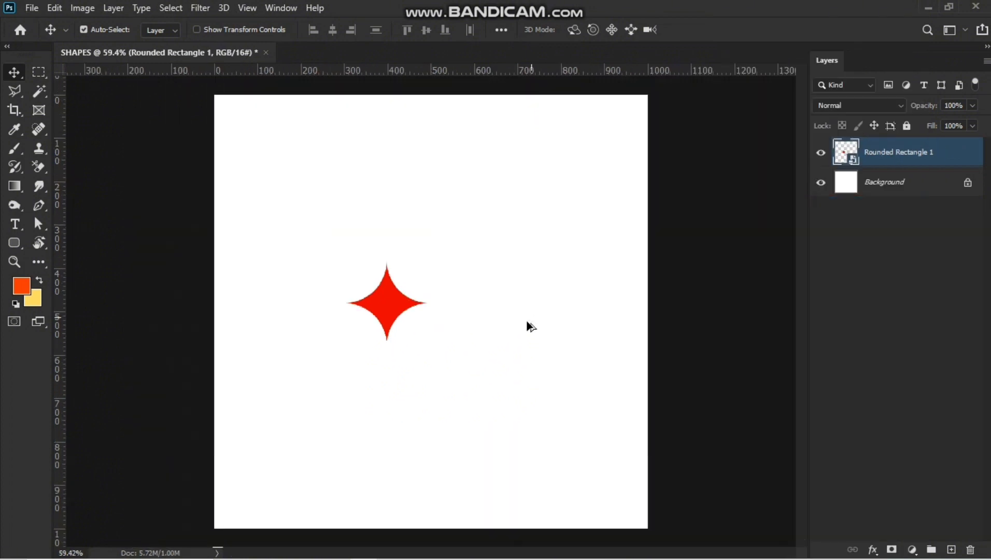
left_click_drag(391, 306, 385, 413)
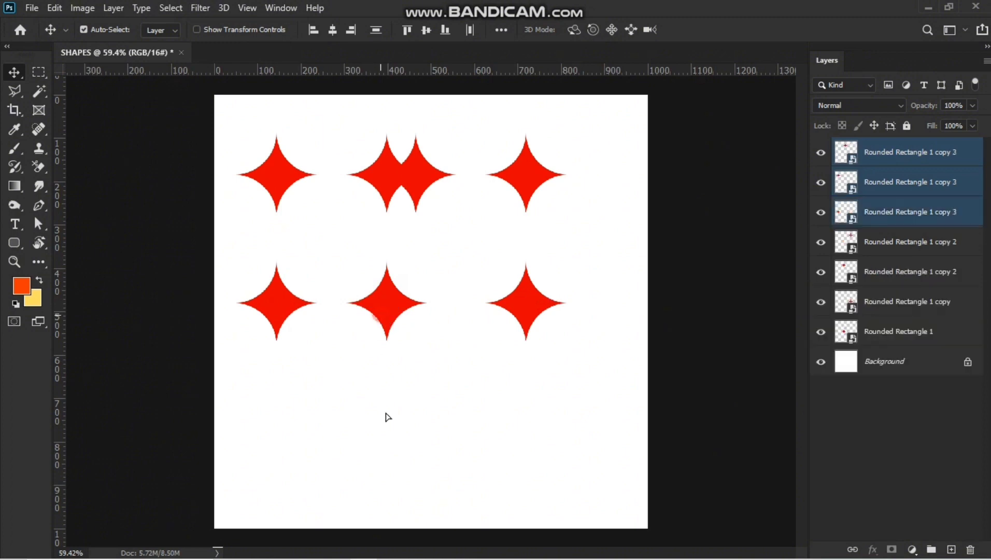
left_click_drag(420, 279, 487, 381)
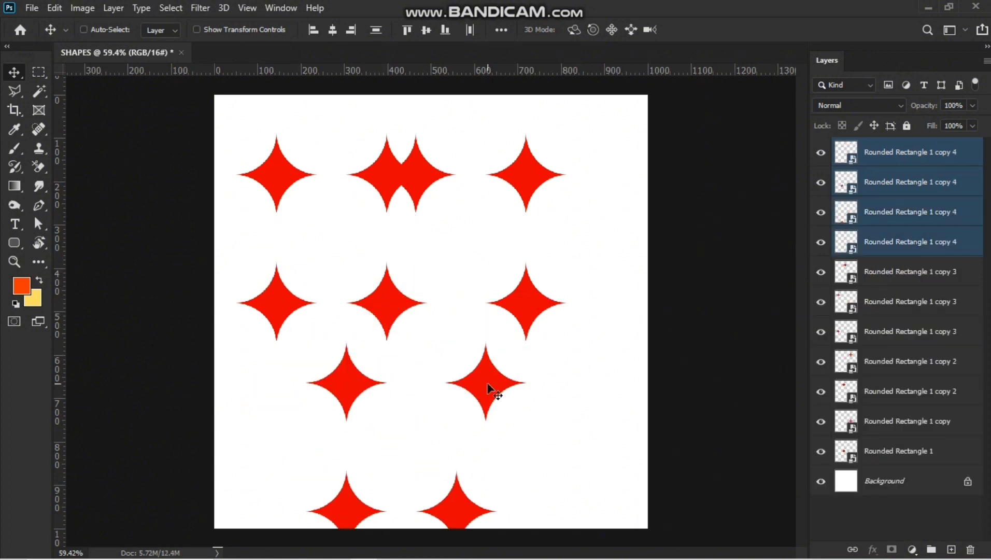
Scale the selected star copies down to small sparkle size with Free Transform.
key("ctrl+t")
left_click_drag(523, 338, 348, 397)
key("Return")
Arrange large stars with pairs of small stars beside their upper tips to form sparkle clusters.
left_click(889, 181)
left_click(418, 359)
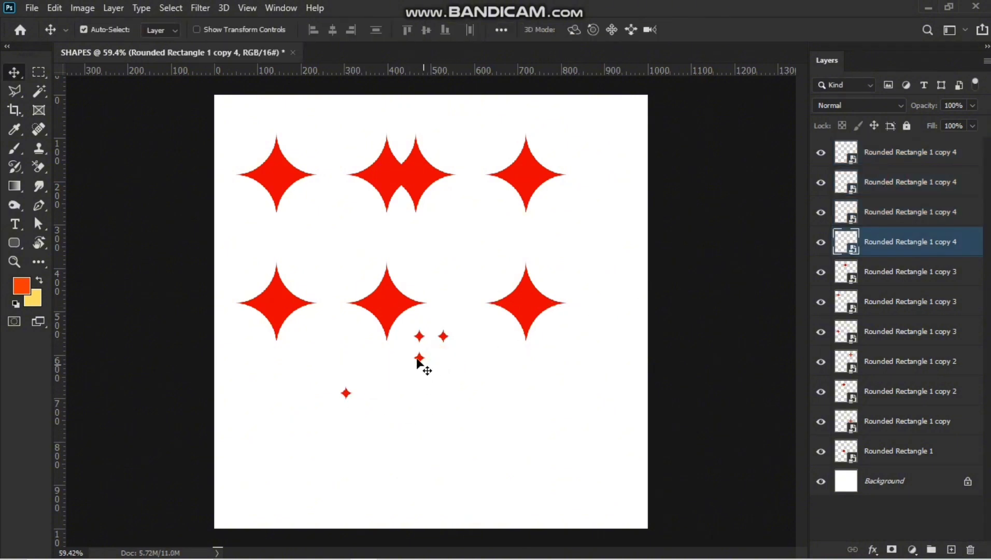
left_click_drag(419, 396, 355, 390)
left_click_drag(384, 321, 321, 434)
left_click_drag(533, 295, 416, 360)
Select and delete the leftover star copies, keeping a single sparkle cluster.
left_click_drag(239, 119, 583, 295)
key("Delete")
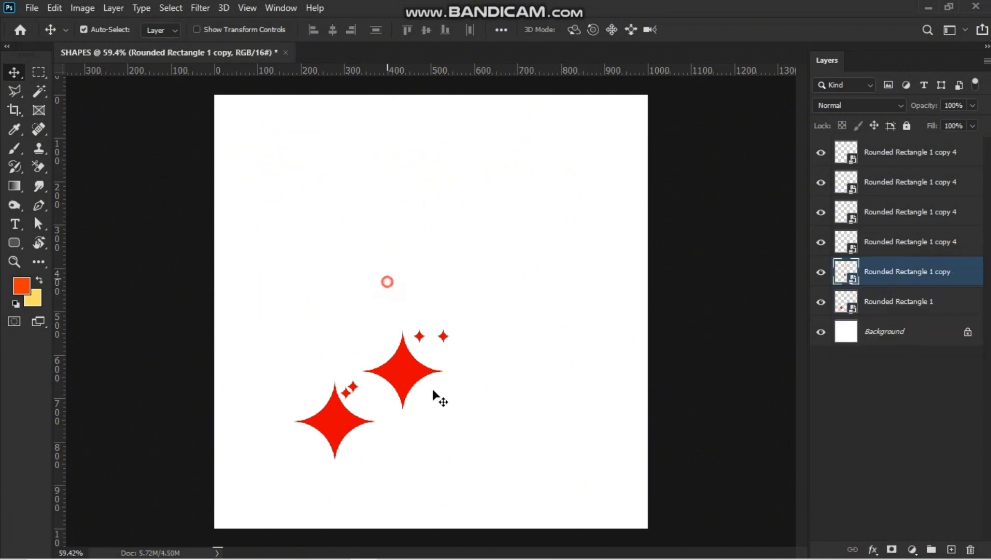
left_click_drag(387, 281, 451, 416)
key("Delete")
Select the remaining star cluster and move it to the centre of the canvas.
left_click_drag(302, 349, 392, 501)
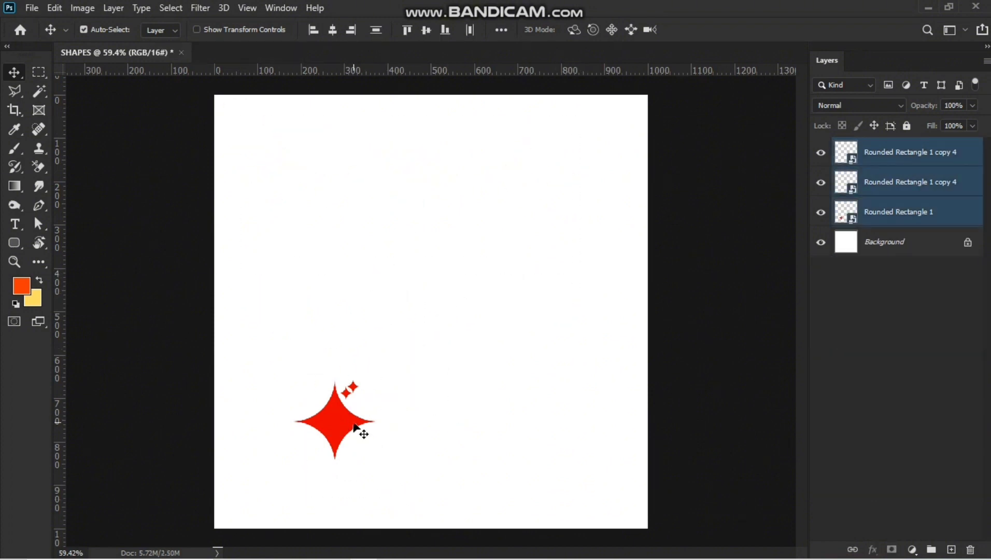
left_click_drag(354, 426, 442, 310)
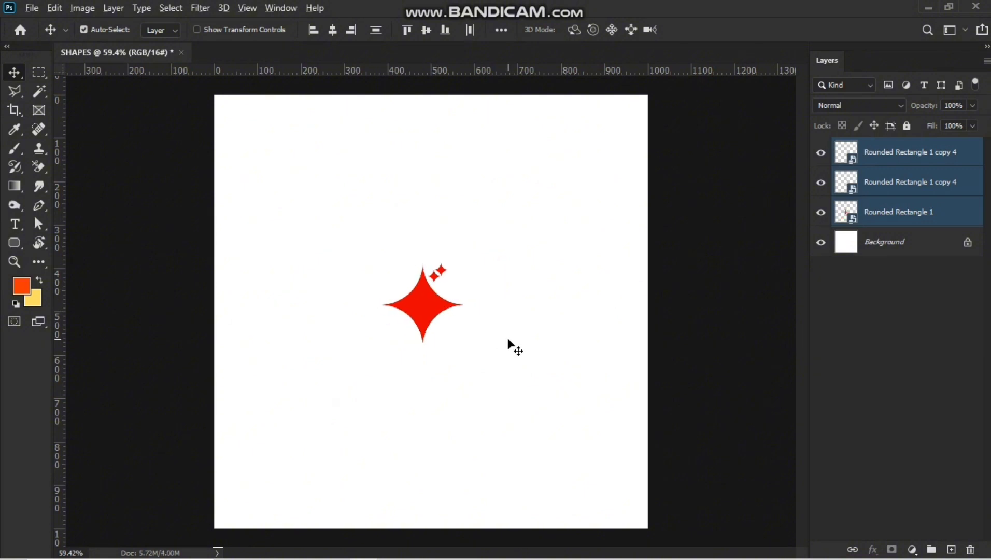
scroll(514, 347, "down", 2)
scroll(509, 345, "up", 5)
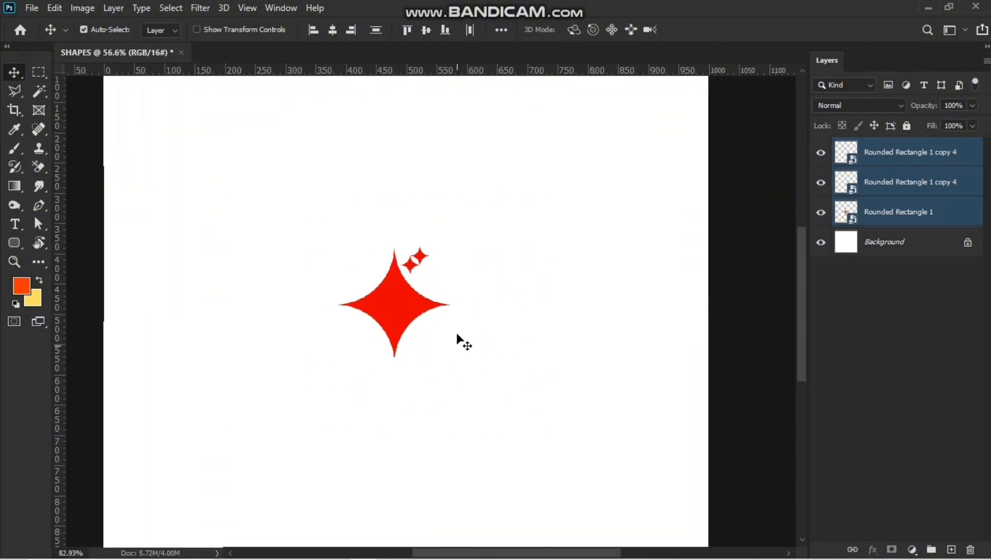
scroll(394, 428, "up", 1)
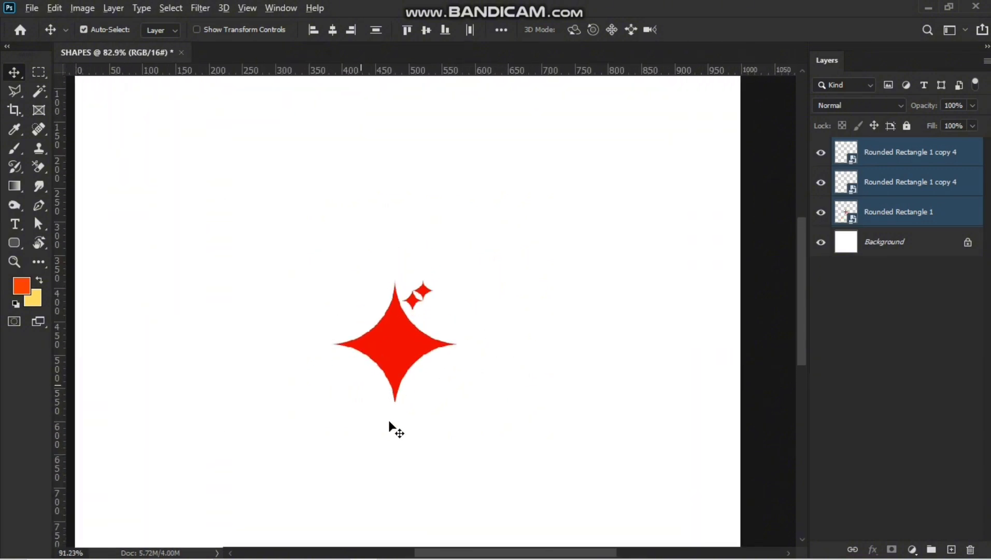
scroll(390, 422, "up", 3)
scroll(394, 423, "up", 10)
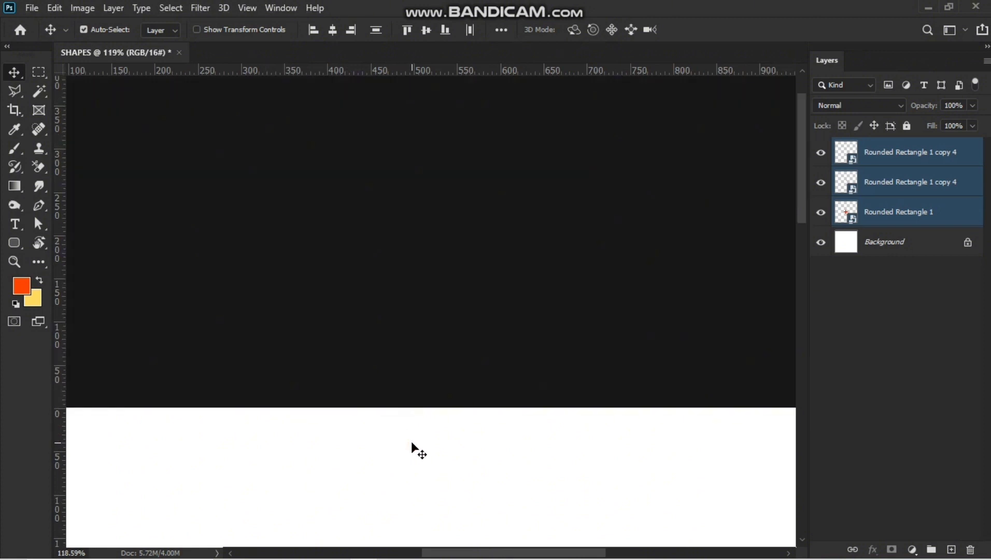
scroll(411, 441, "down", 8)
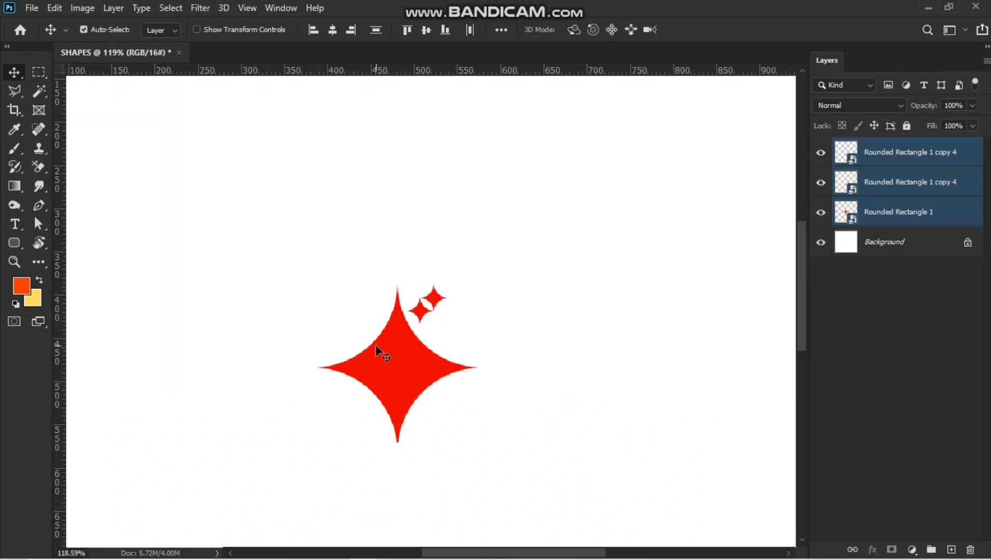